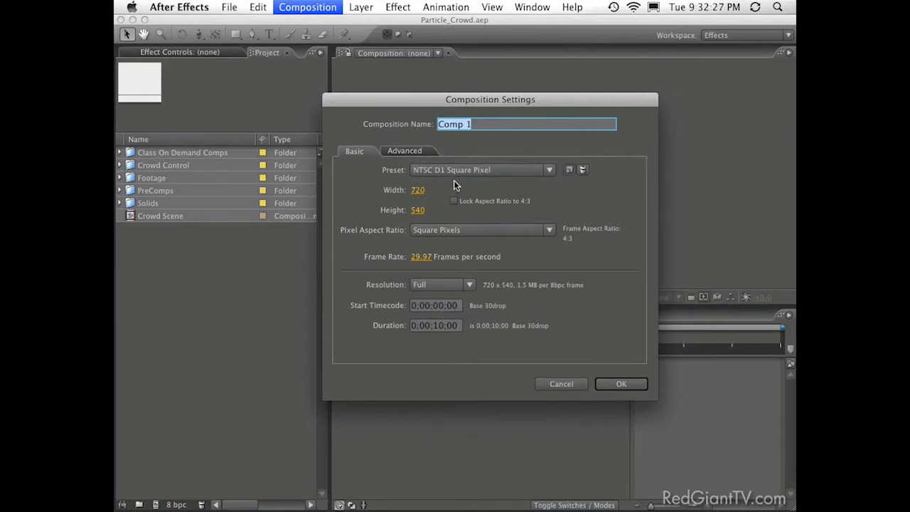
- Create a composition named Crowd Scene with the NTSC D1 Square Pixel preset and a 10-second duration
type("Crowd")
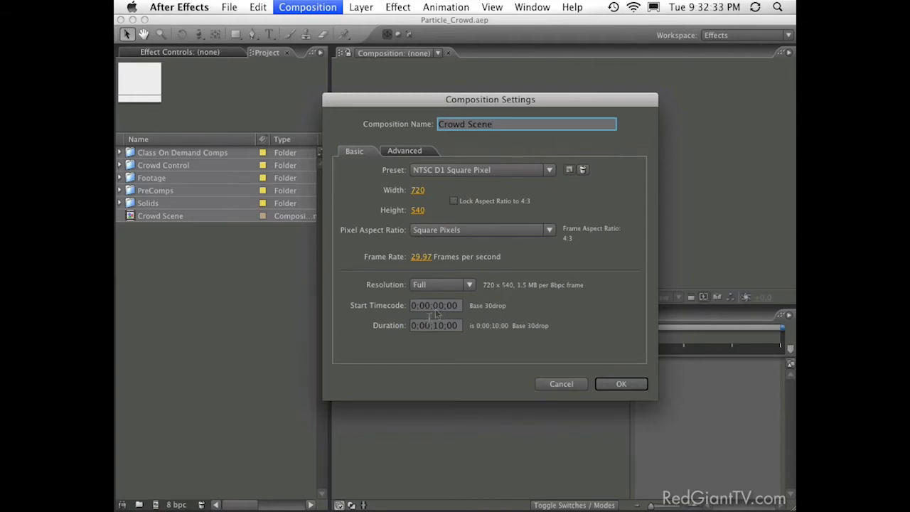
left_click(617, 382)
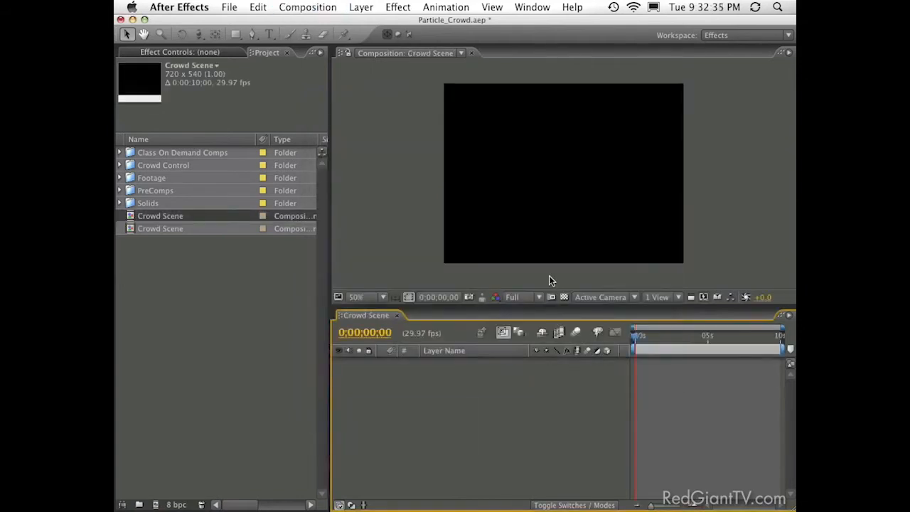
- Add a dark gray solid 2000 pixels wide and 500 pixels high to the composition
left_click(360, 7)
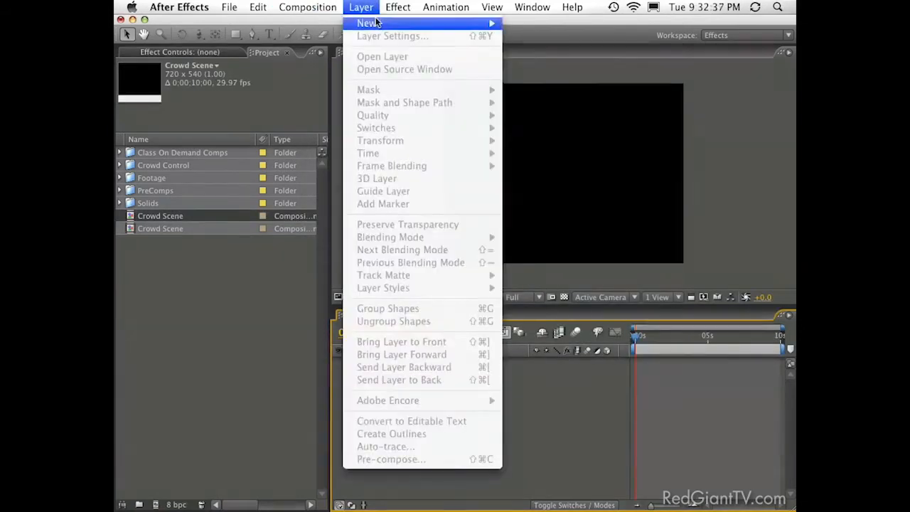
mouse_move(377, 23)
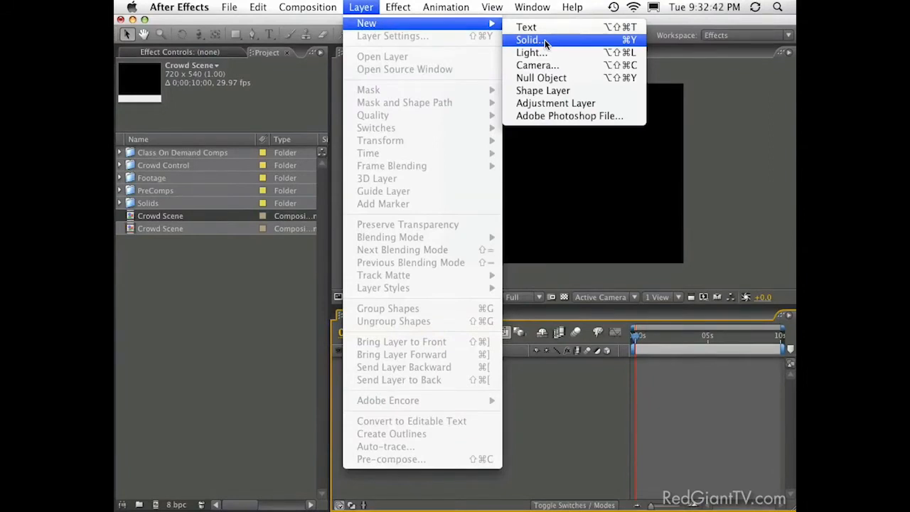
left_click(545, 40)
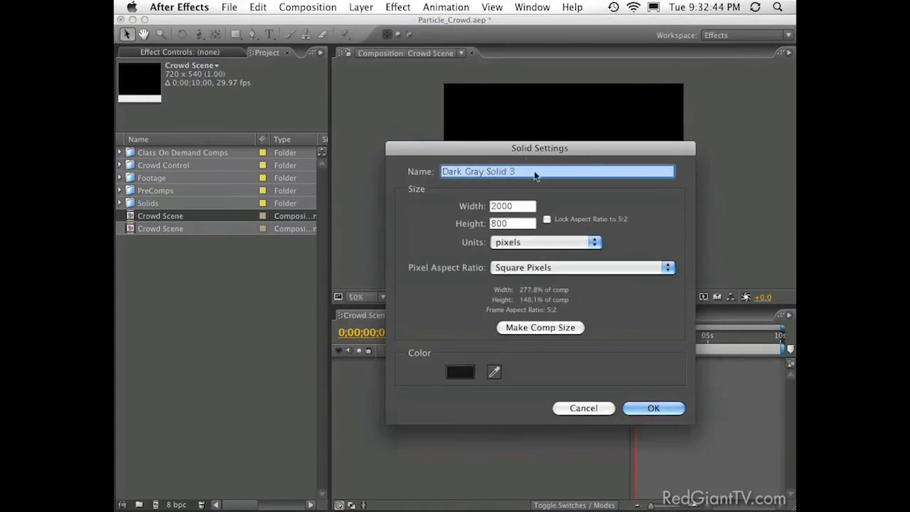
double_click(506, 222)
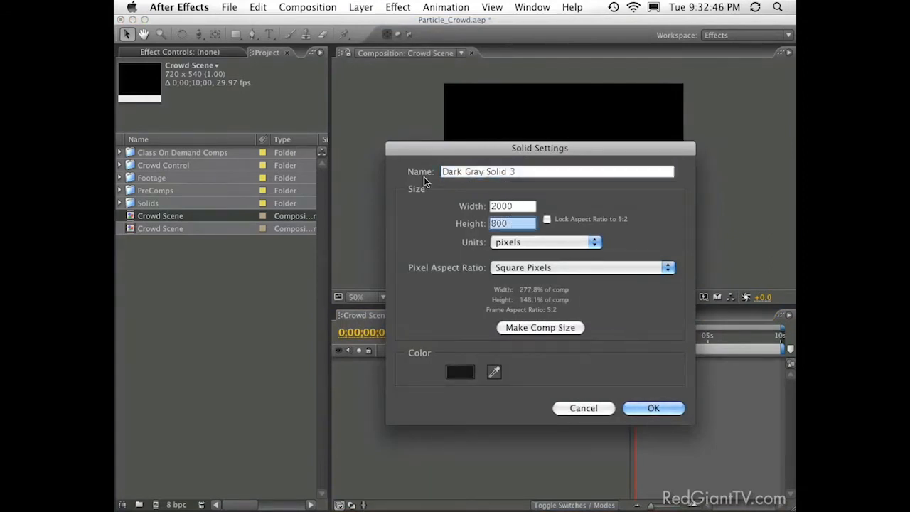
type("500")
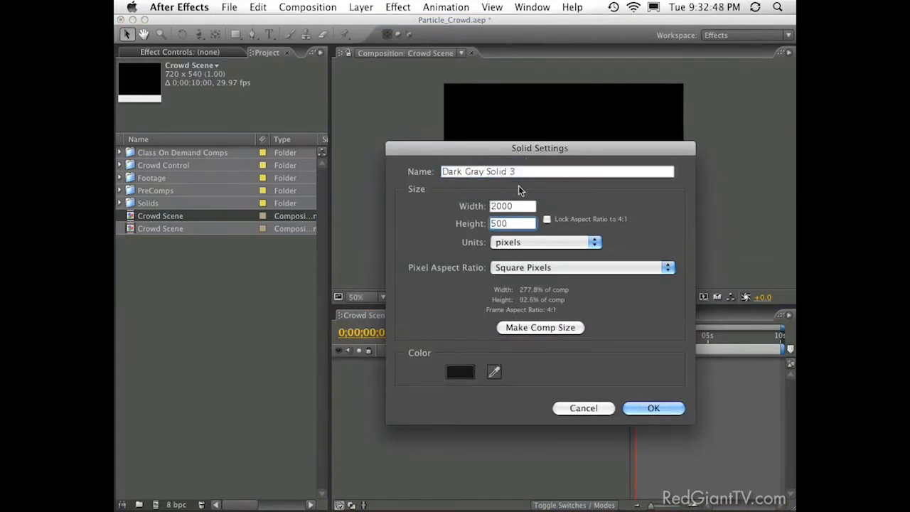
left_click(456, 373)
left_click(406, 123)
left_click(653, 408)
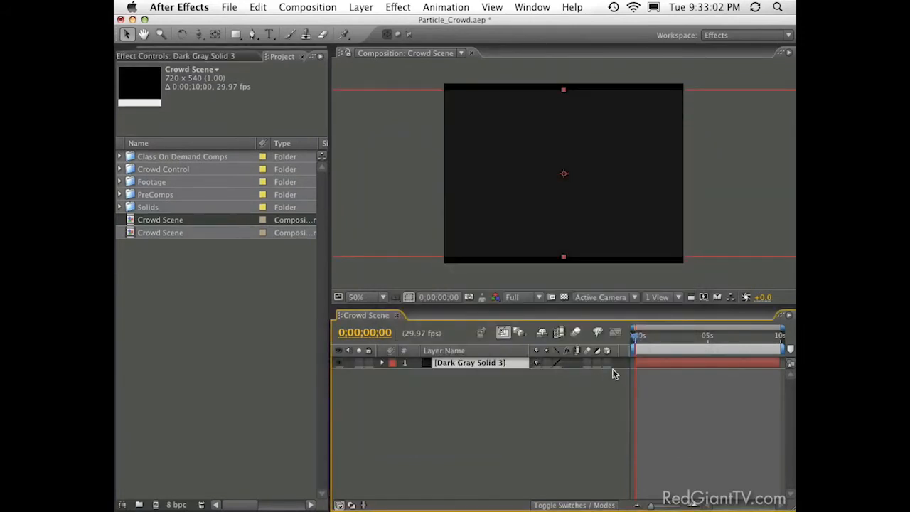
- Make the solid a 3D layer and, in the Left view, push it back in depth well behind the frame
left_click(608, 363)
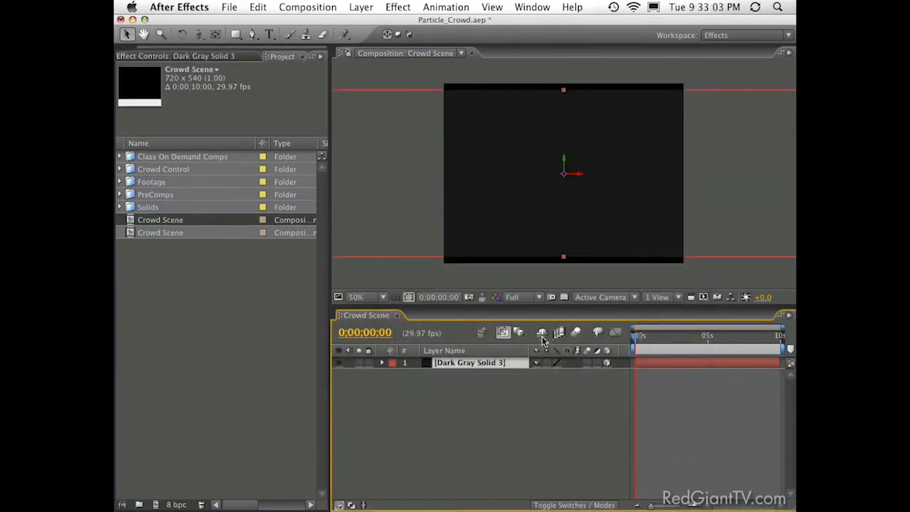
left_click(601, 298)
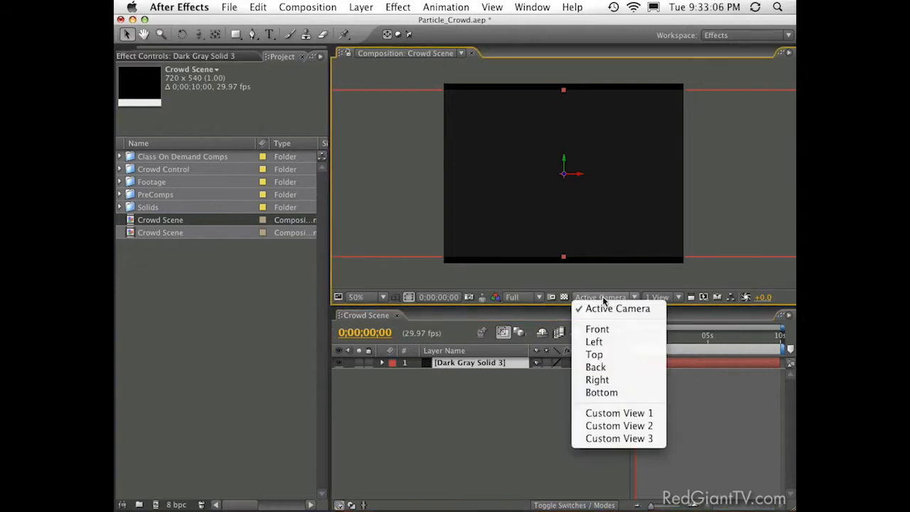
left_click(605, 345)
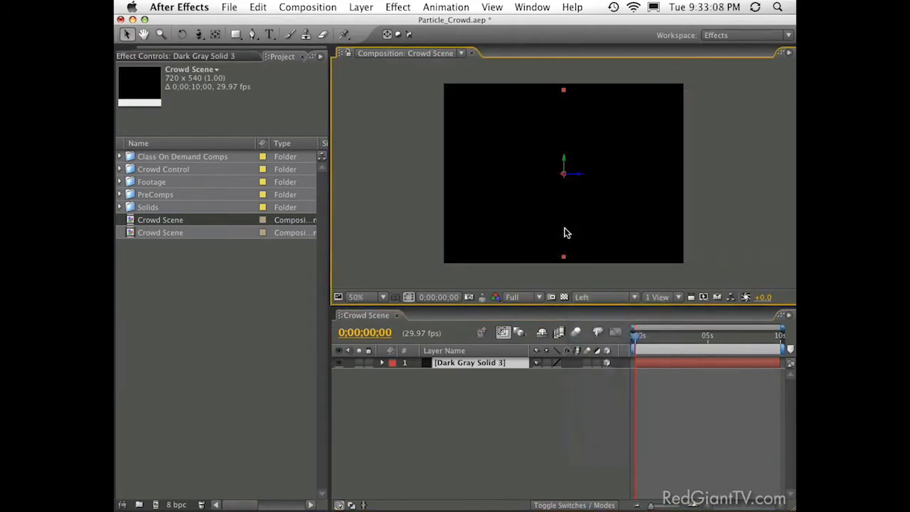
scroll(581, 170, "down", 1)
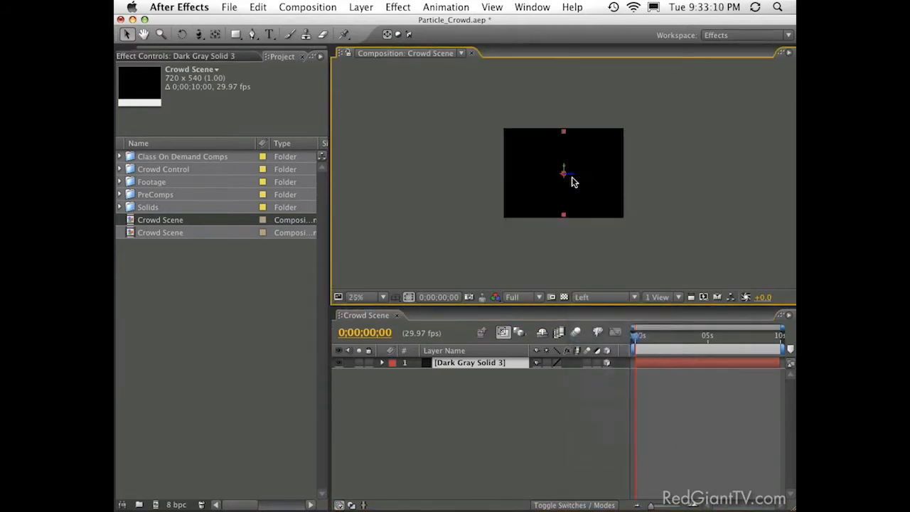
left_click_drag(573, 174, 488, 173)
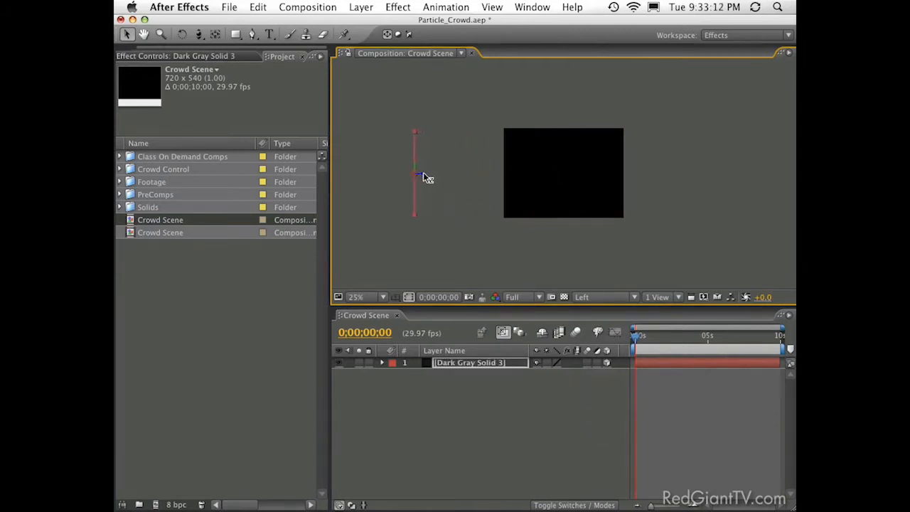
- Duplicate the solid and set the copy's X Rotation to -90° so that it lies flat
key("h")
left_click_drag(534, 187, 556, 200)
key("v")
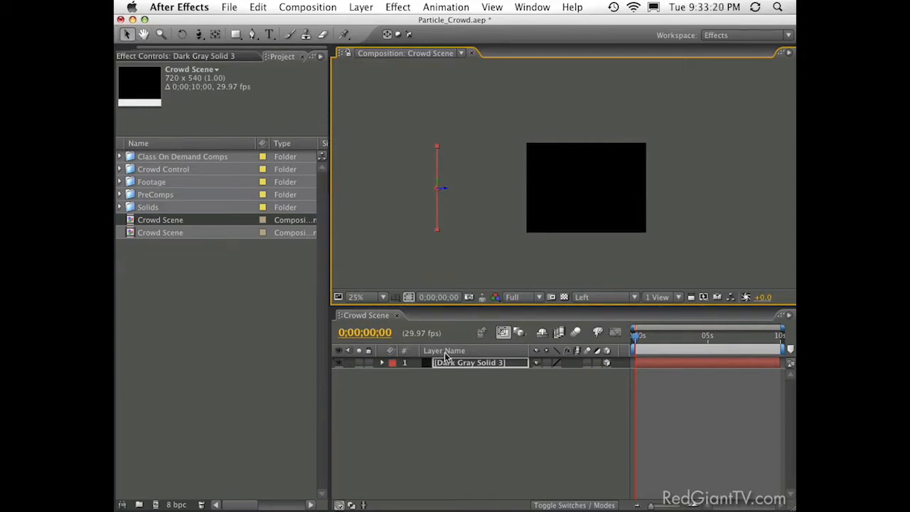
key("super+d")
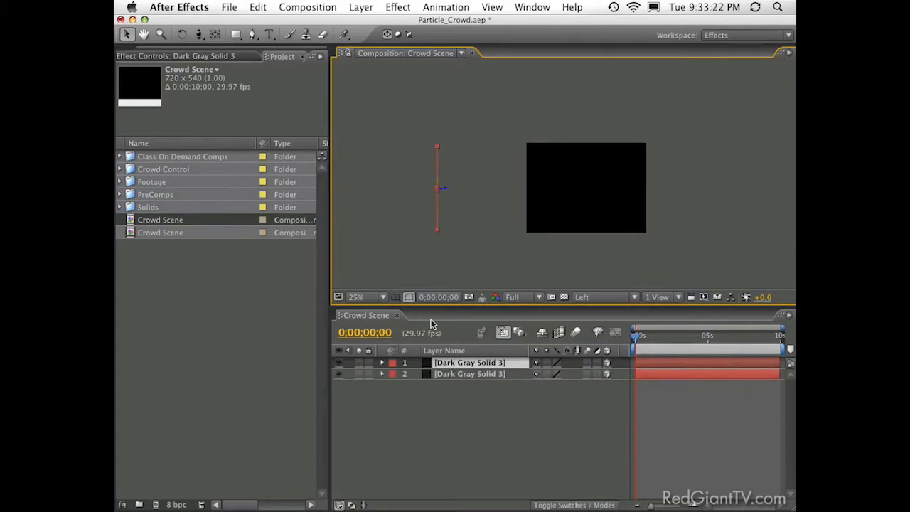
key("r")
key("w")
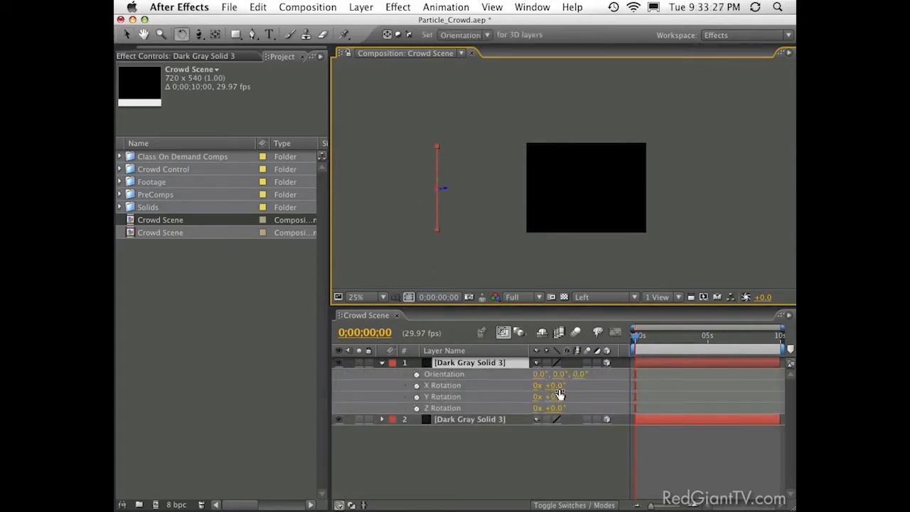
left_click_drag(559, 391, 559, 389)
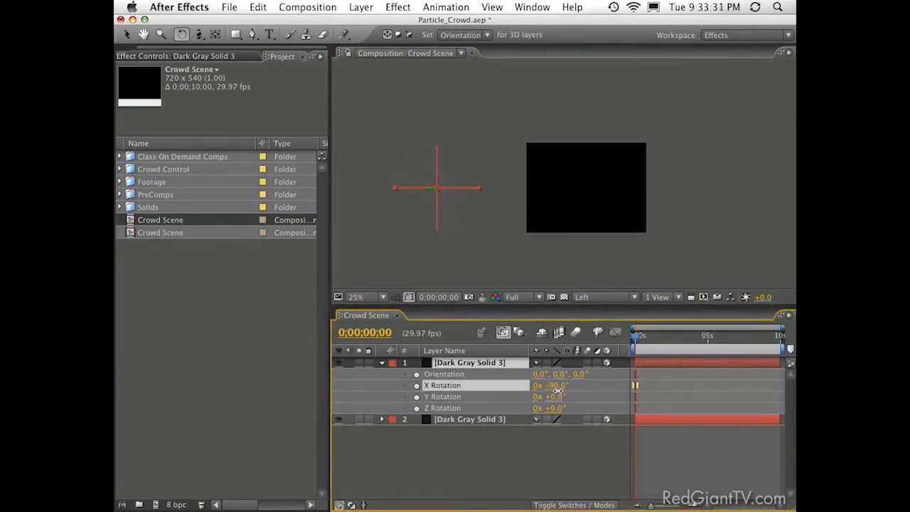
key("v")
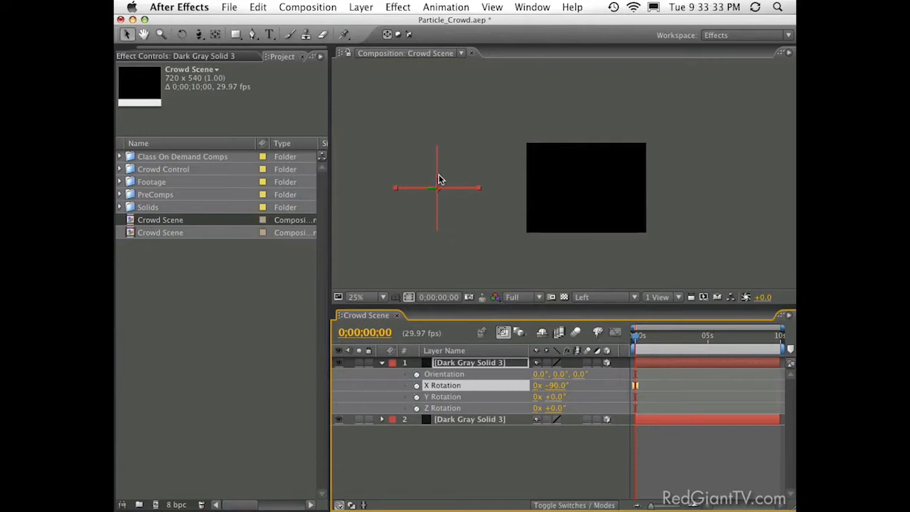
- Move the flat solid up and back until its front edge meets the upright solid's top edge
left_click_drag(437, 180, 386, 156)
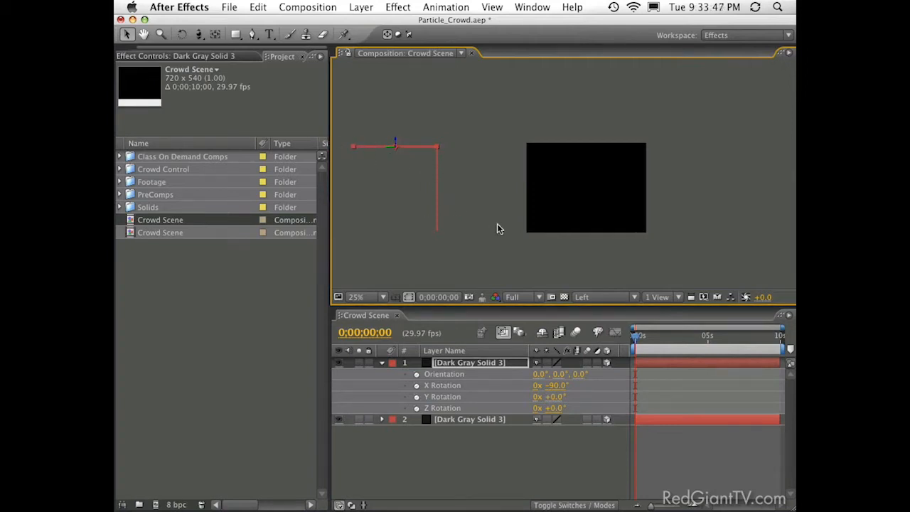
left_click(462, 362)
key("r")
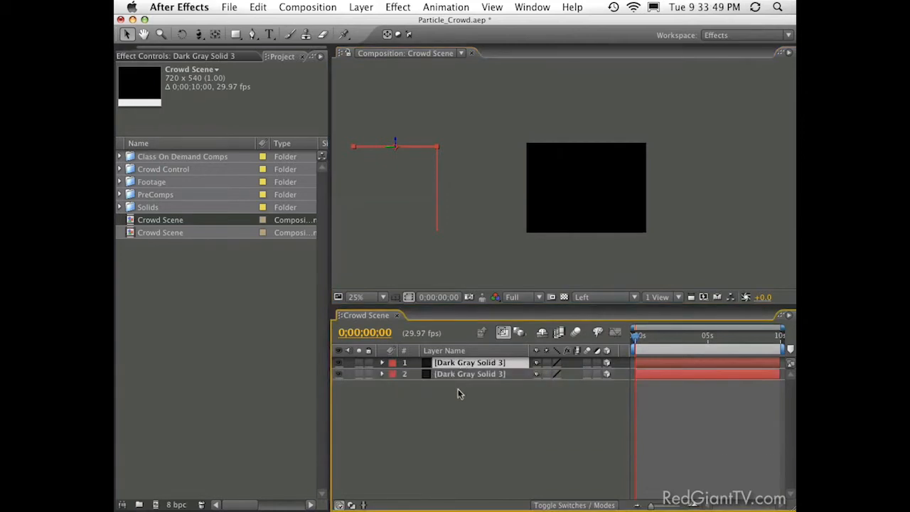
left_click(459, 391)
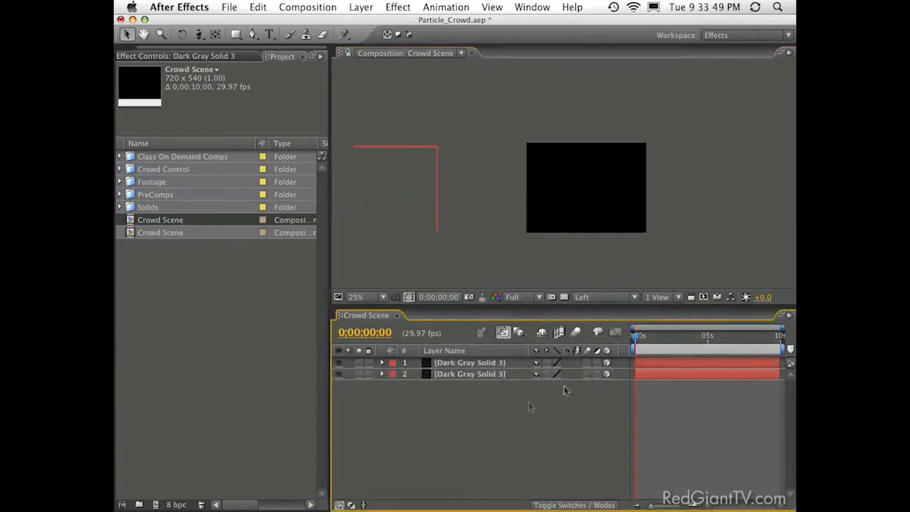
- Return to the Active Camera view and add a camera with the 35mm preset
left_click(600, 297)
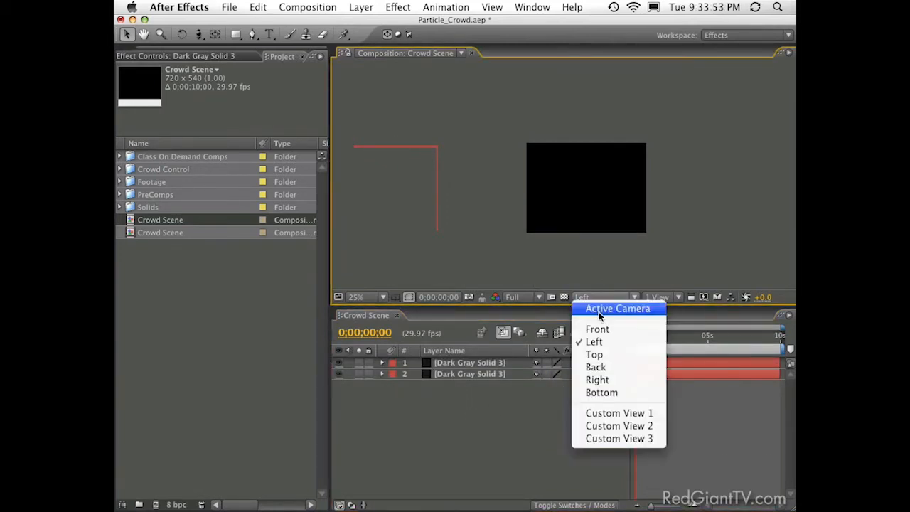
left_click(623, 258)
key("space")
left_click_drag(550, 214, 559, 171)
key("F12")
key("space")
key("space")
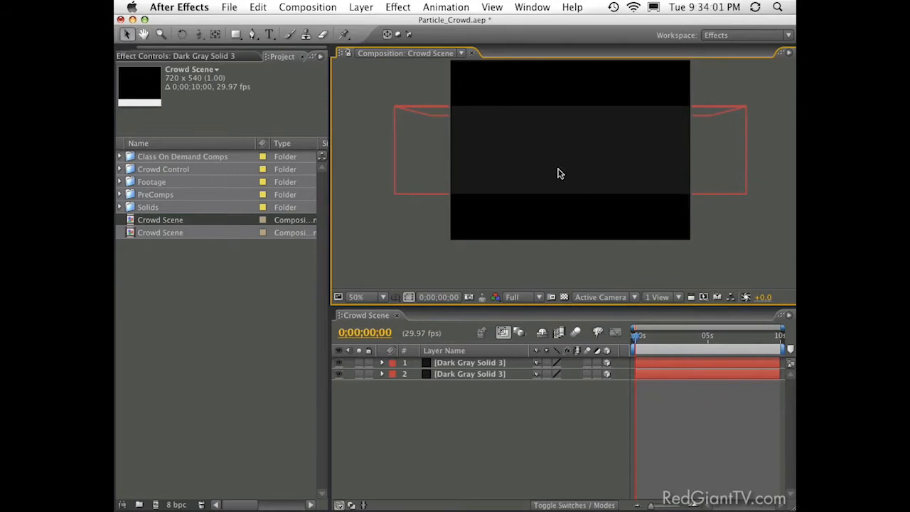
left_click(360, 8)
mouse_move(366, 23)
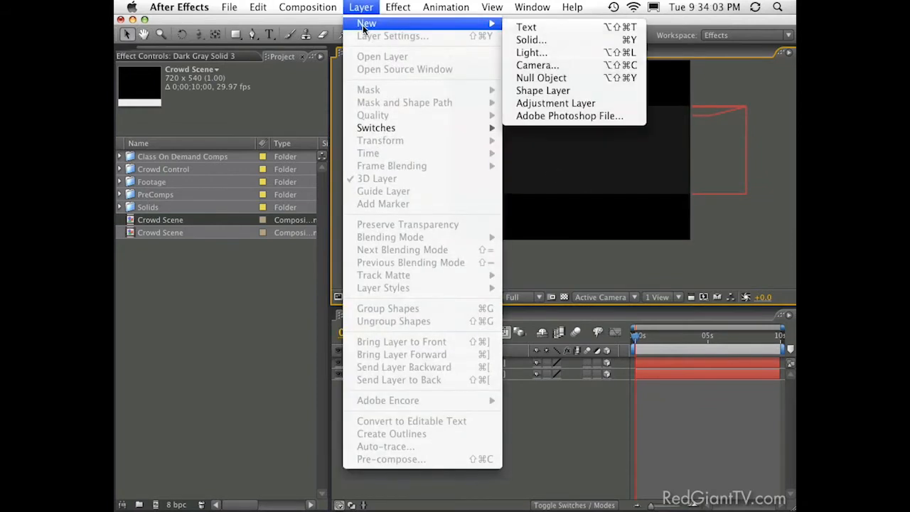
left_click(534, 65)
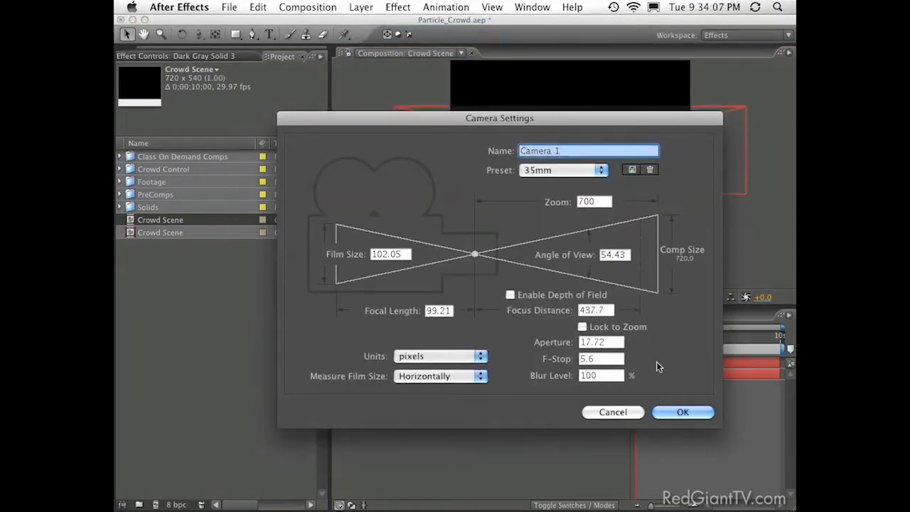
left_click(682, 410)
- Track the camera vertically so that the stage formed by the two solids sits in the lower part of the frame
key("c")
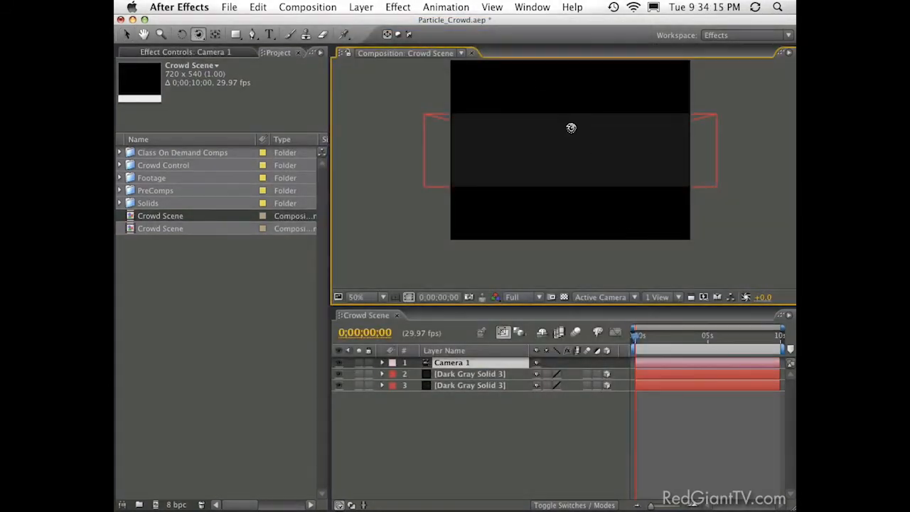
key("c")
left_click_drag(569, 106, 568, 254)
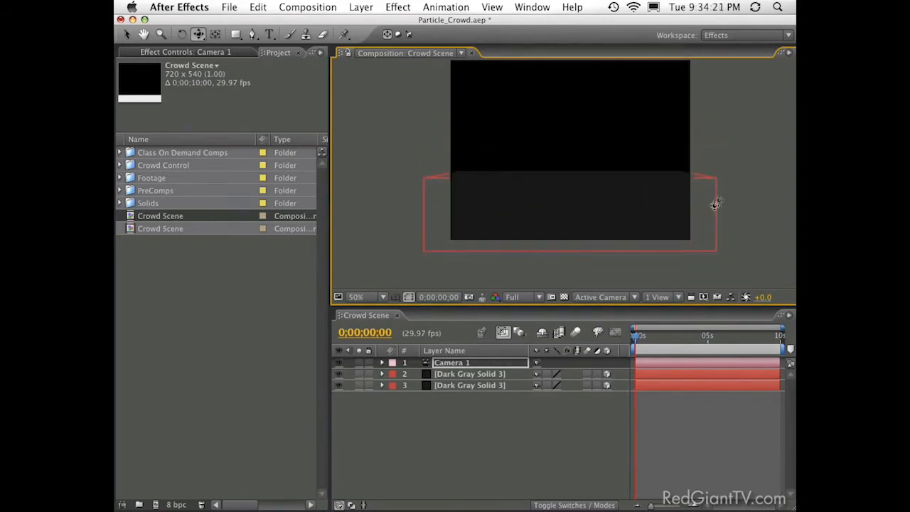
left_click(463, 430)
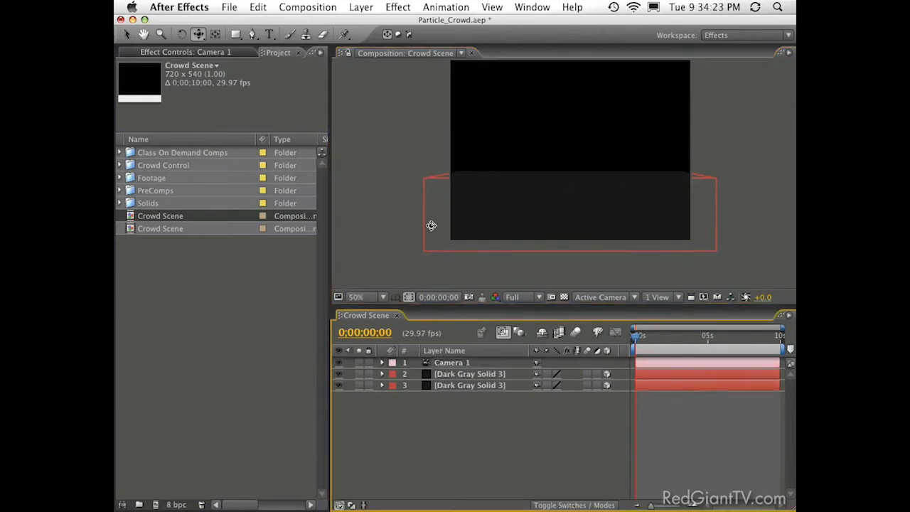
- Add a white Point light with 100% intensity and no shadow casting
left_click(361, 7)
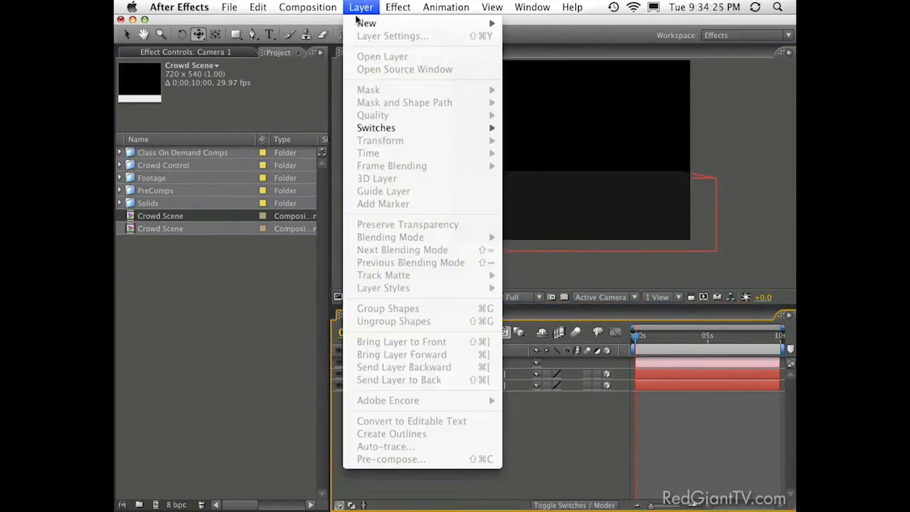
mouse_move(370, 23)
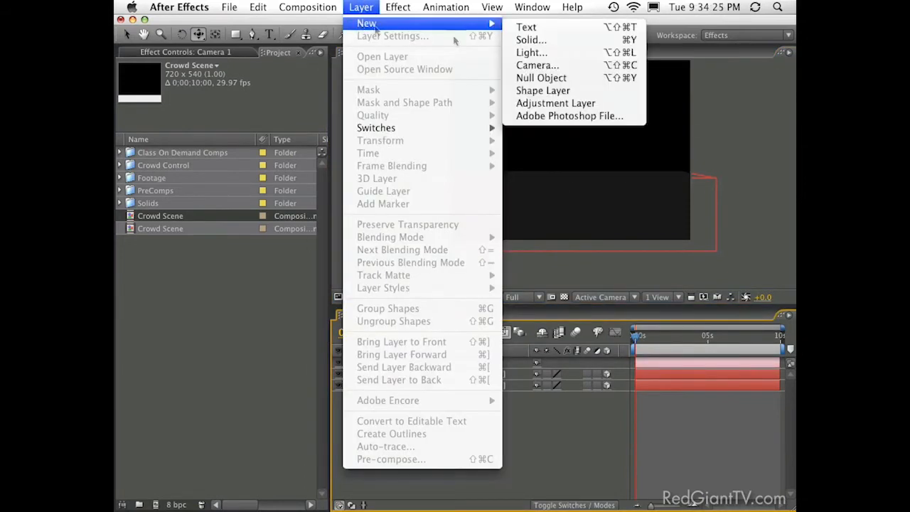
left_click(549, 56)
left_click_drag(636, 227, 504, 179)
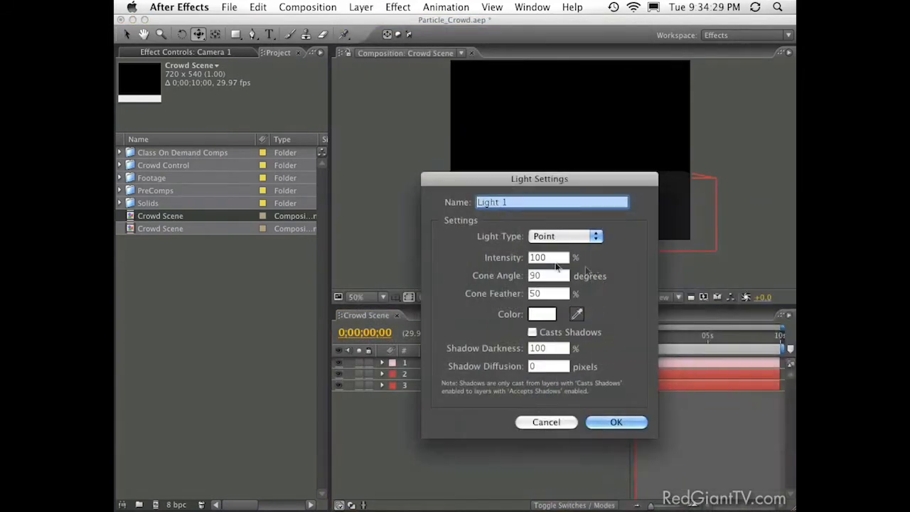
left_click(614, 423)
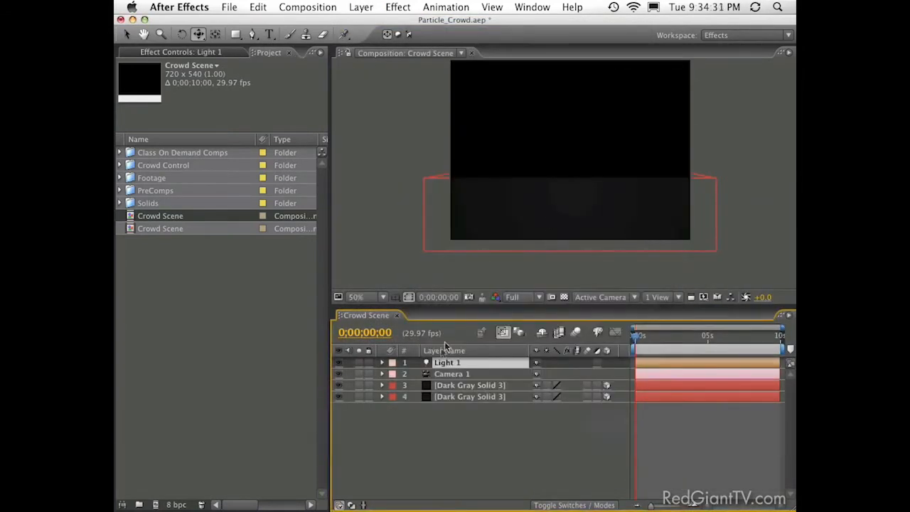
- In the Left view, move the light back and up to just in front of and above the stage's front edge
key("comma")
key("period")
key("space")
left_click_drag(602, 221, 602, 234)
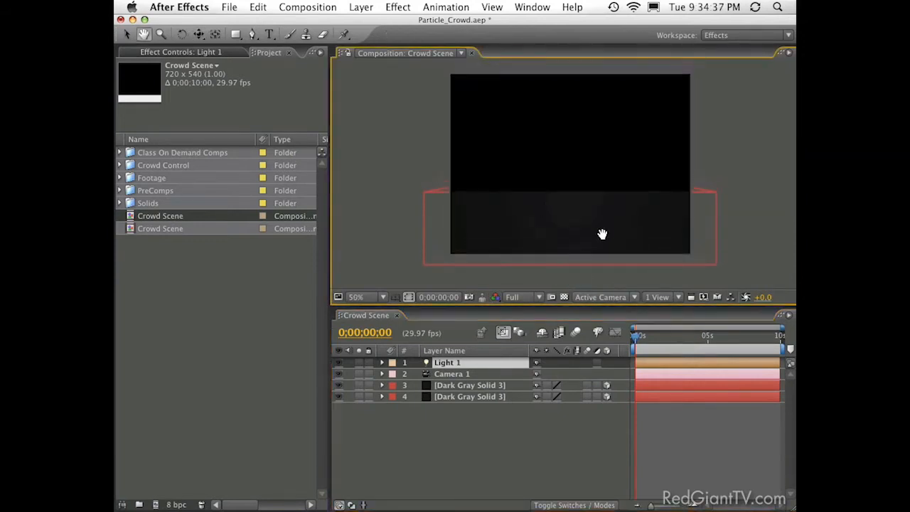
key("Escape")
key("comma")
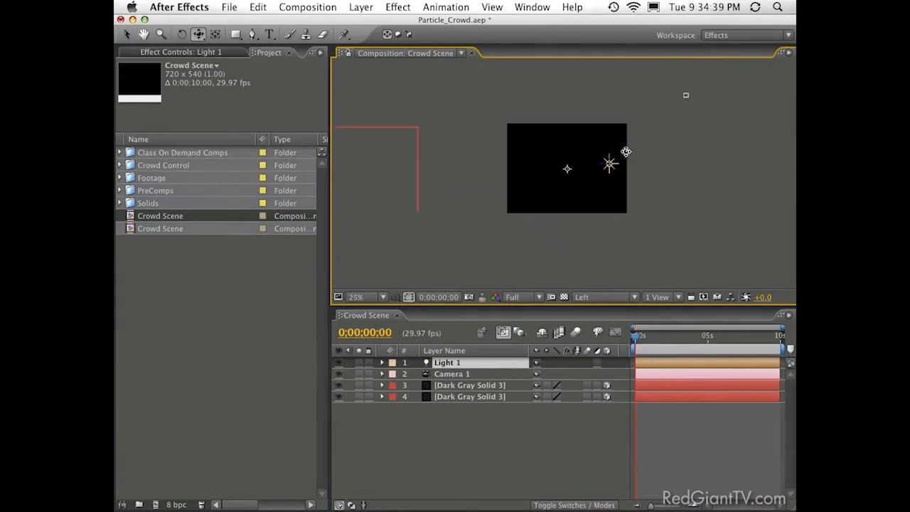
key("v")
left_click_drag(607, 168, 463, 101)
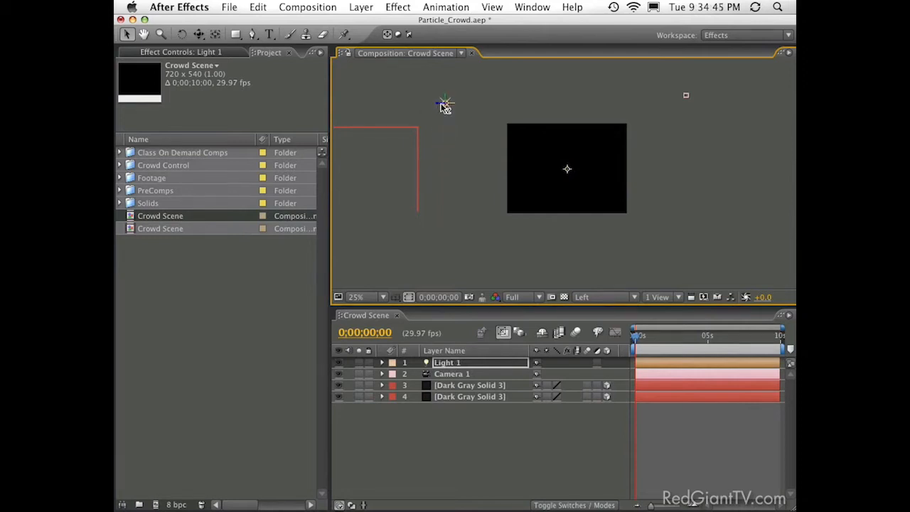
- Move the light slightly further back in the Left view, return to Active Camera and lower the light a little closer to the stage
left_click_drag(443, 107, 434, 107)
key("space")
left_click_drag(510, 133, 524, 143)
key("F12")
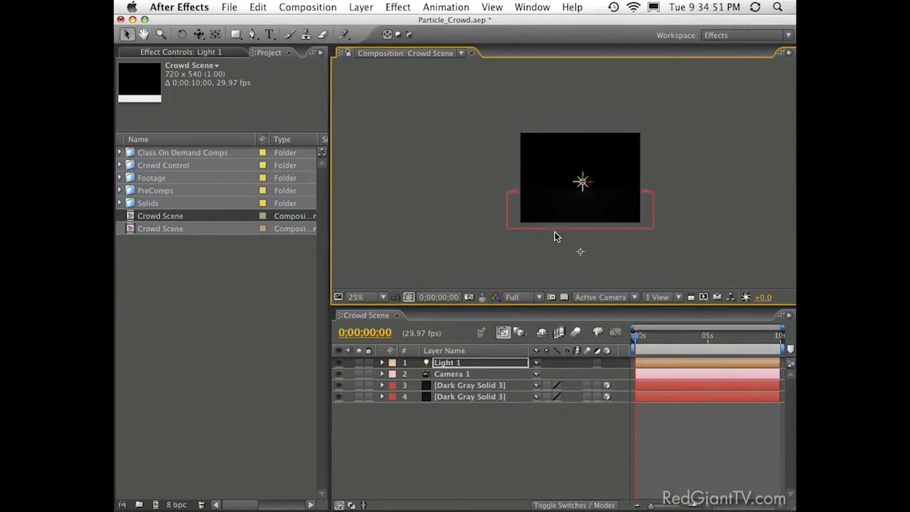
scroll(564, 202, "up", 2)
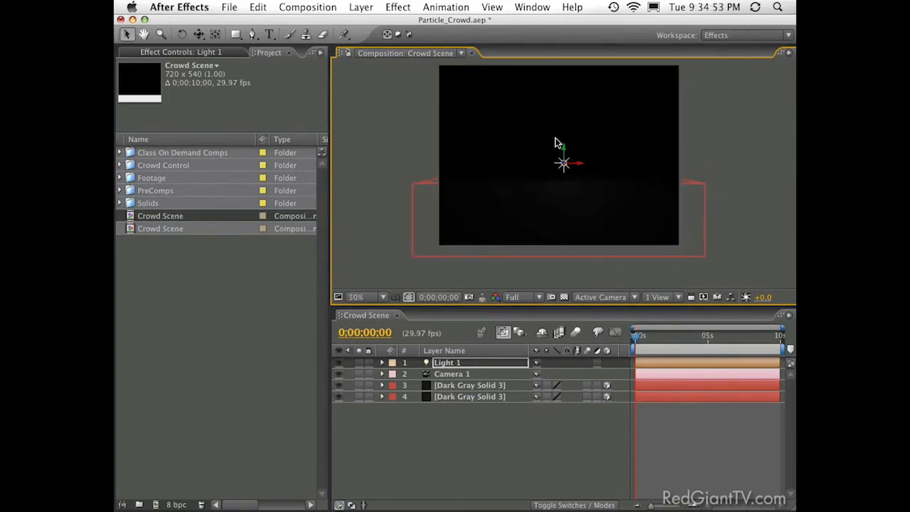
left_click_drag(567, 140, 566, 165)
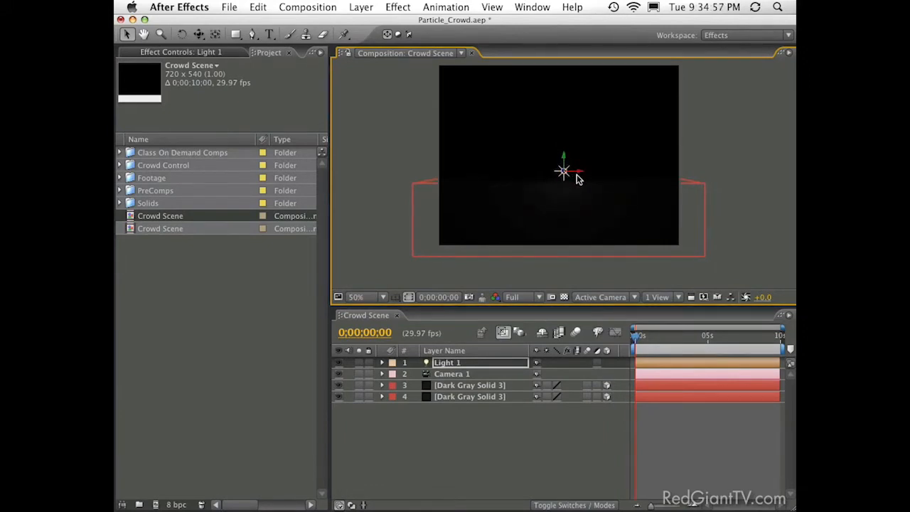
- Move the light over to the left side of the stage and place a duplicate of it above the right side
scroll(578, 179, "up", 2)
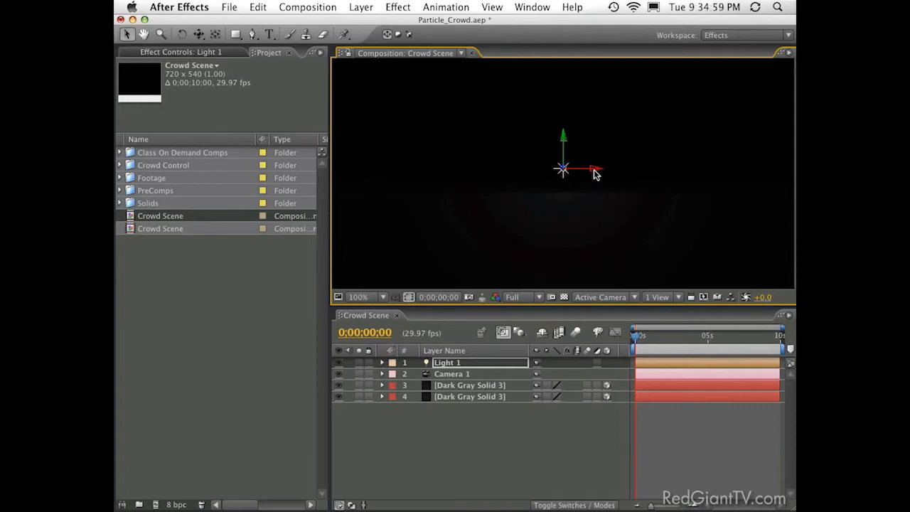
left_click(499, 165)
left_click(561, 171)
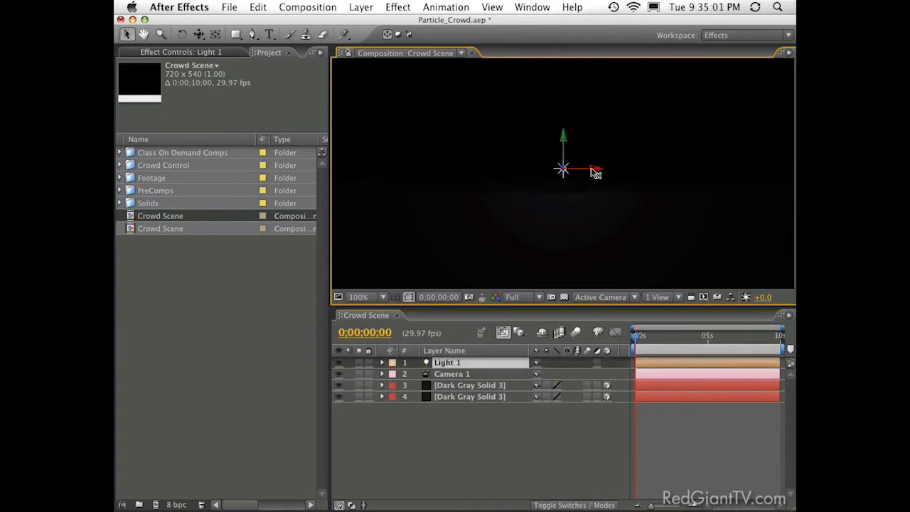
left_click_drag(595, 173, 460, 169)
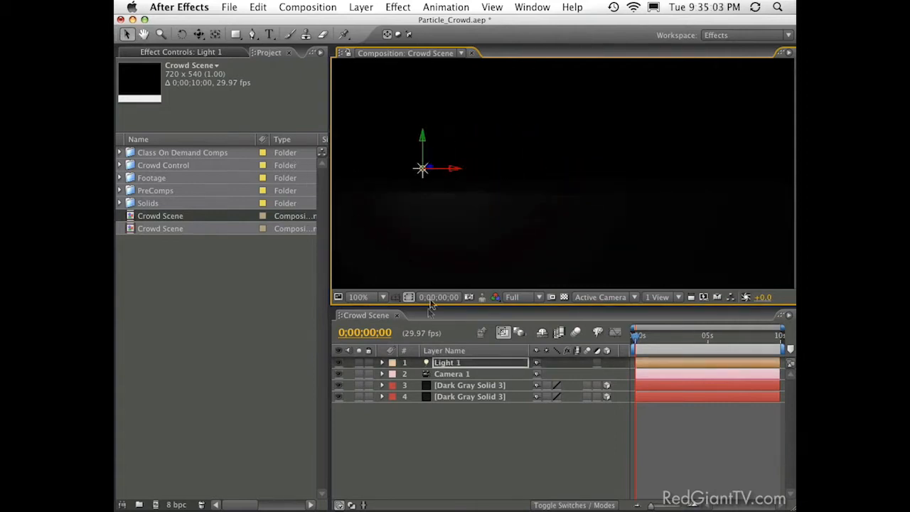
key("super+d")
left_click_drag(458, 171, 727, 170)
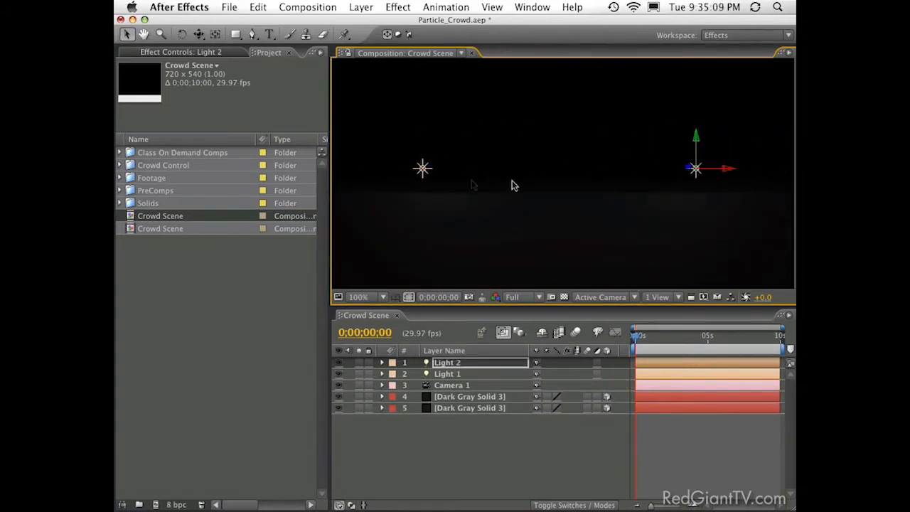
- Raise the intensity of both lights together to about 162% and save the project
left_click(461, 376, "shift")
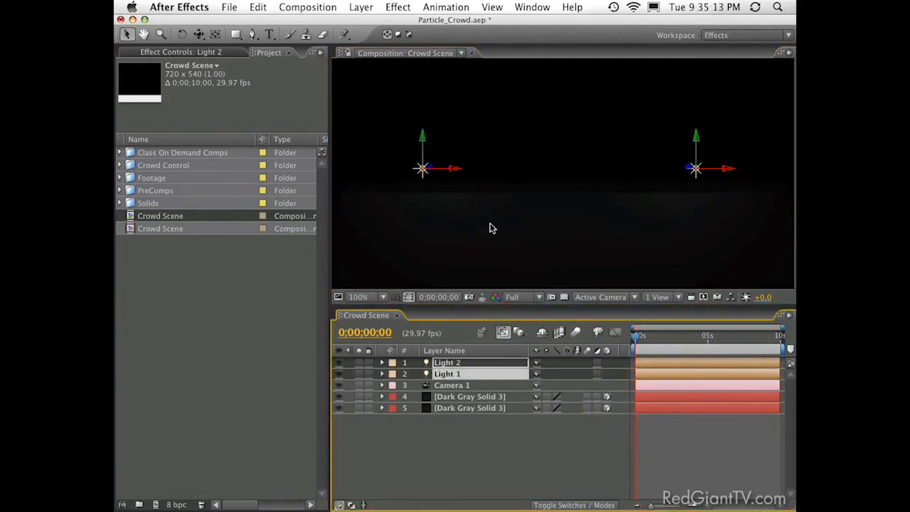
key("space")
left_click_drag(531, 170, 533, 156)
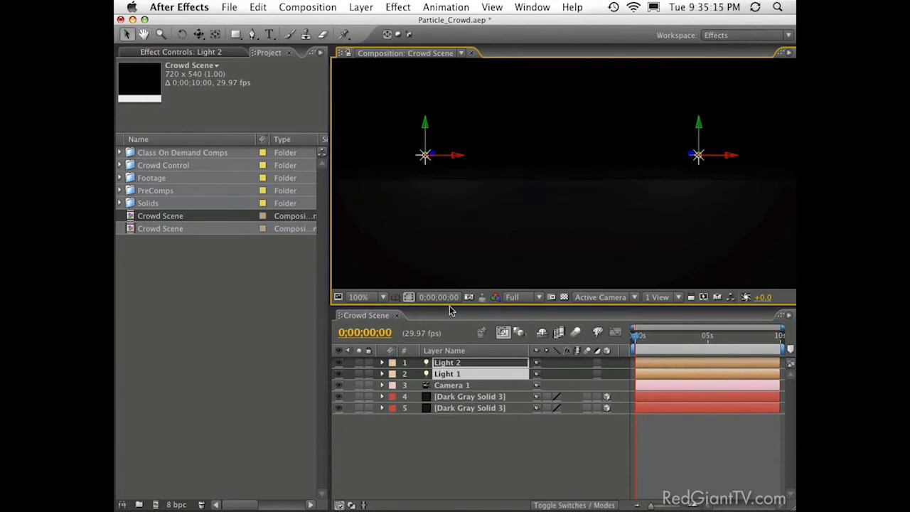
key("a")
key("a")
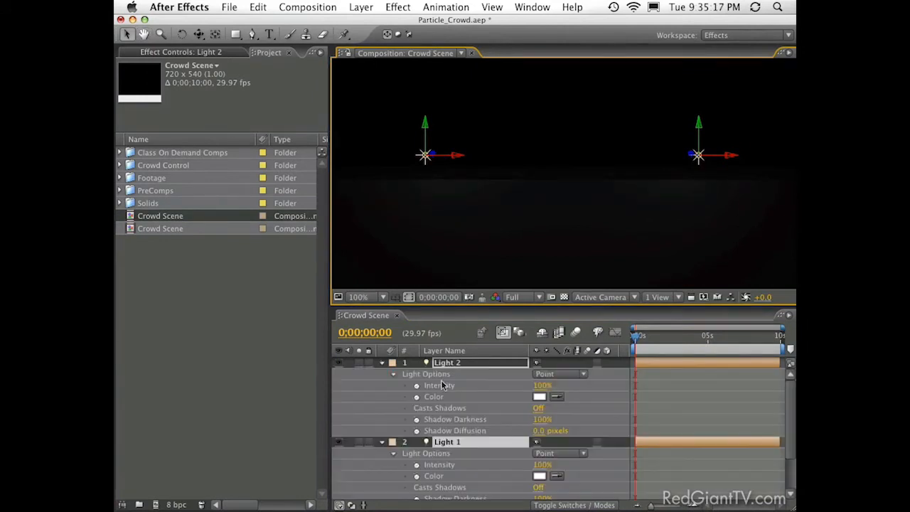
left_click_drag(538, 386, 555, 384)
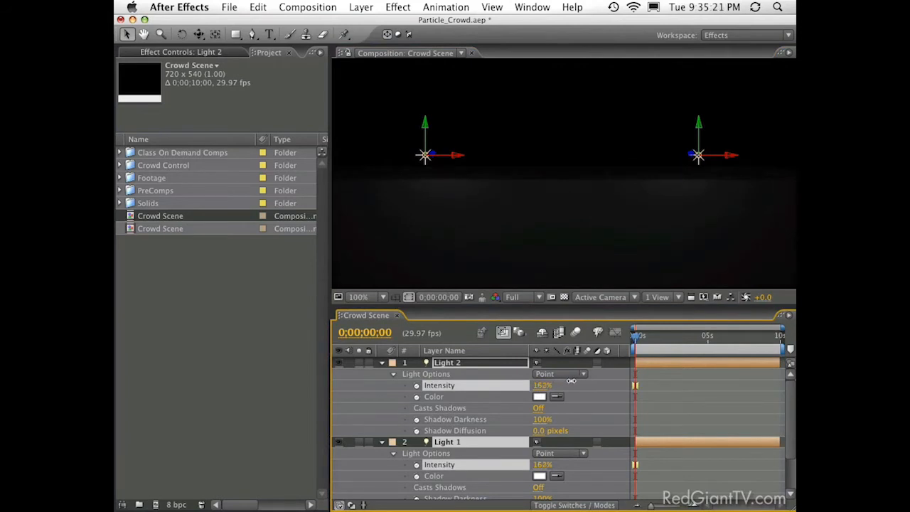
left_click_drag(573, 381, 572, 381)
key("u")
left_click(459, 363)
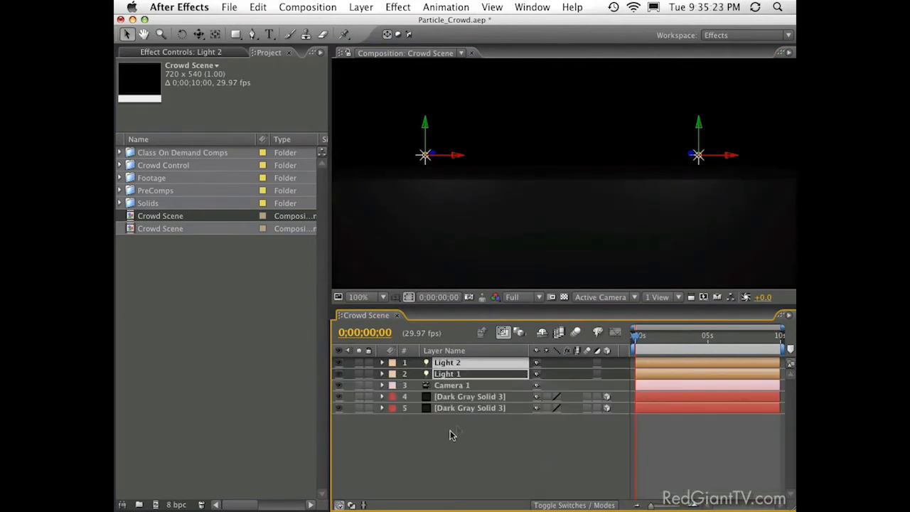
left_click(449, 435)
key("super+s")
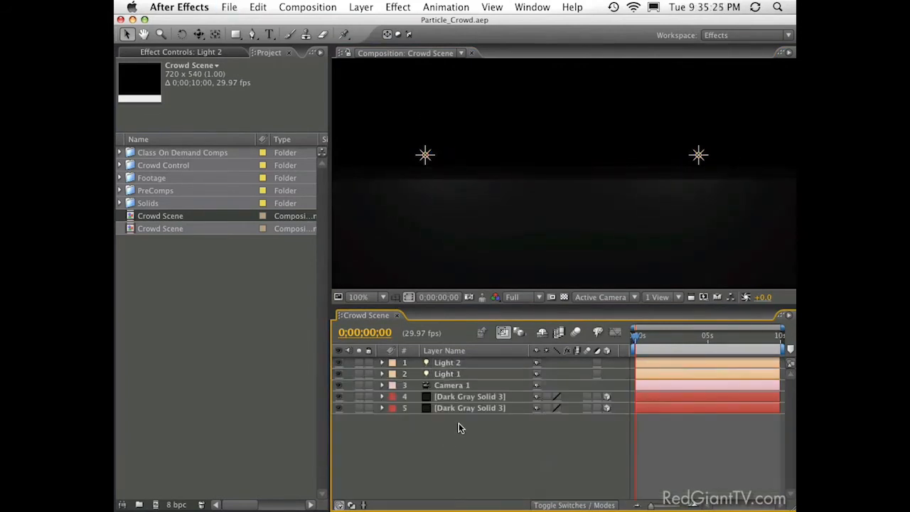
- Enlarge the composition viewer against the project and timeline areas and recenter the stage in it
scroll(579, 242, "down", 2)
scroll(572, 244, "up", 2)
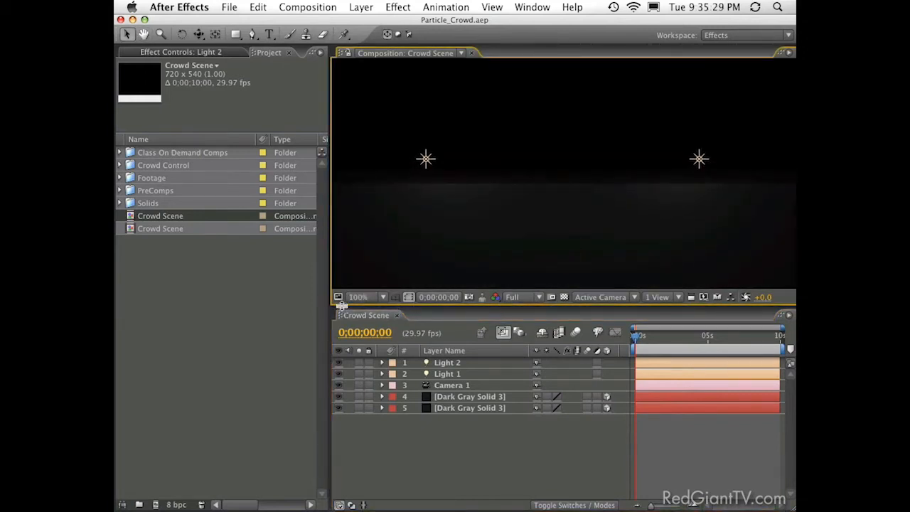
left_click_drag(329, 308, 301, 332)
key("h")
left_click_drag(477, 235, 482, 231)
key("v")
left_click(400, 447)
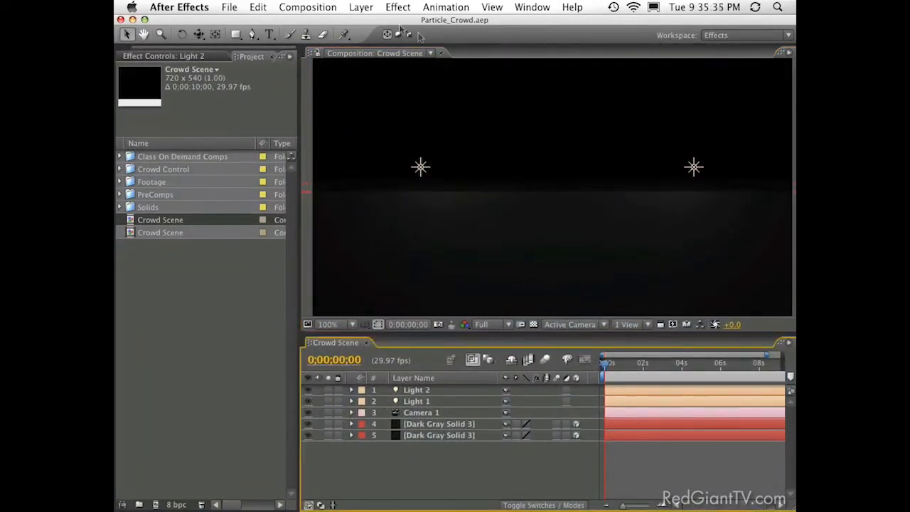
- Create a dark gray solid named "Crowd - Particular" at the composition's size, 720 x 540 pixels
left_click(360, 7)
mouse_move(391, 24)
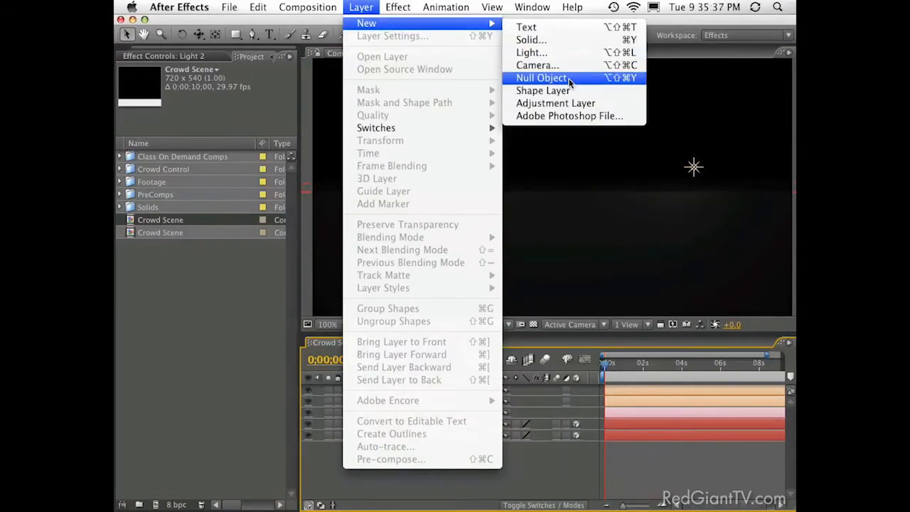
left_click(596, 39)
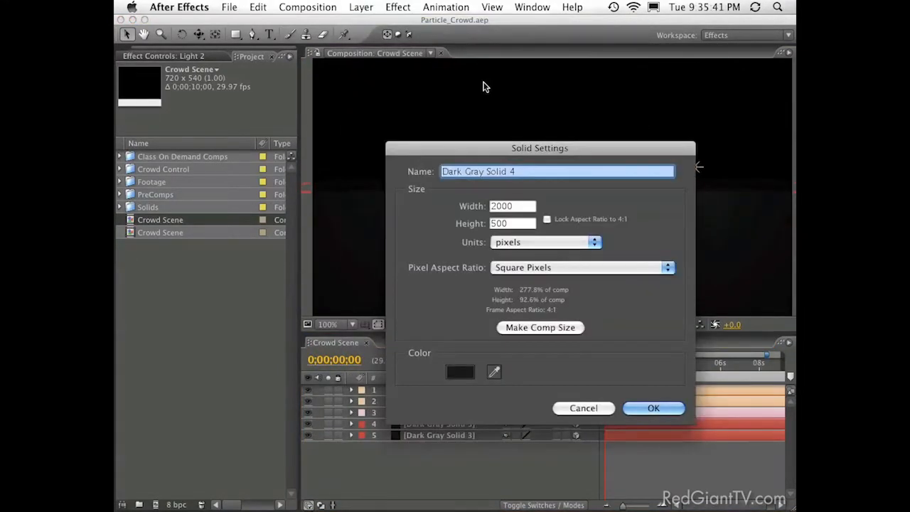
type("Crowd - P")
key("BackSpace")
type("Partic")
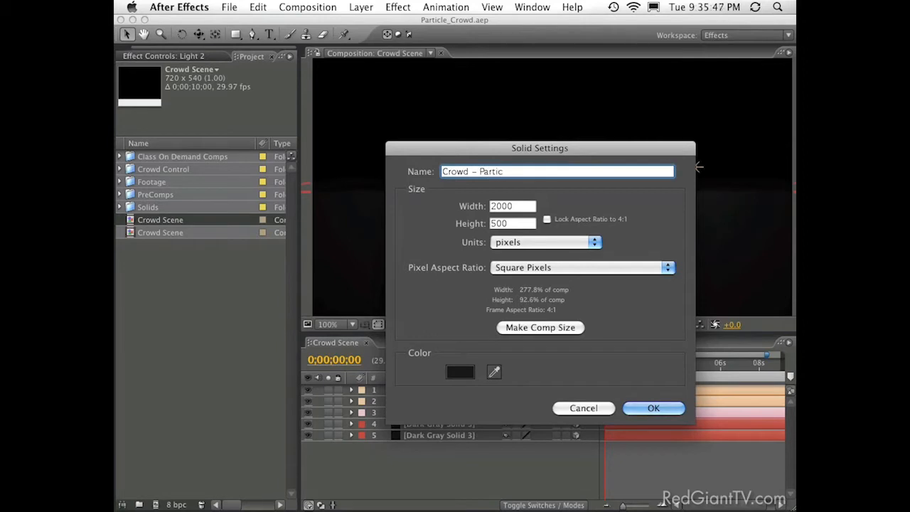
type("ular")
left_click(550, 327)
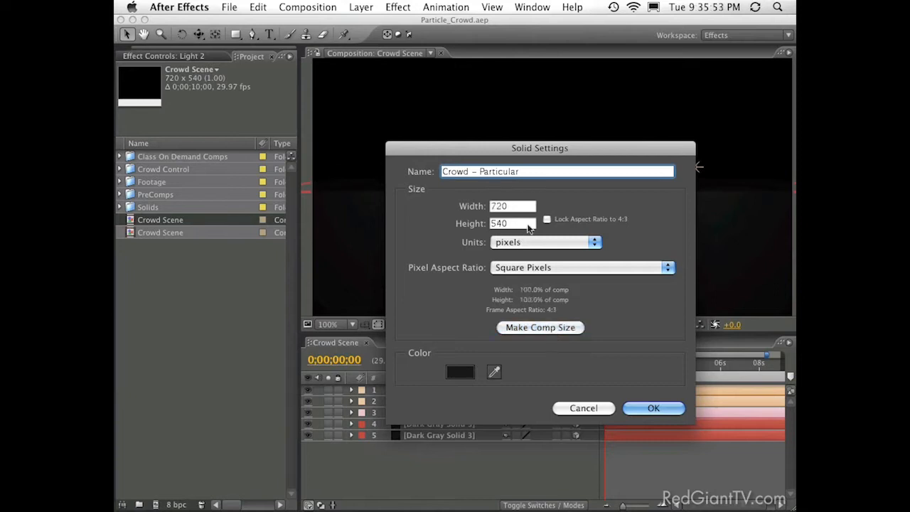
left_click(535, 327)
left_click(654, 408)
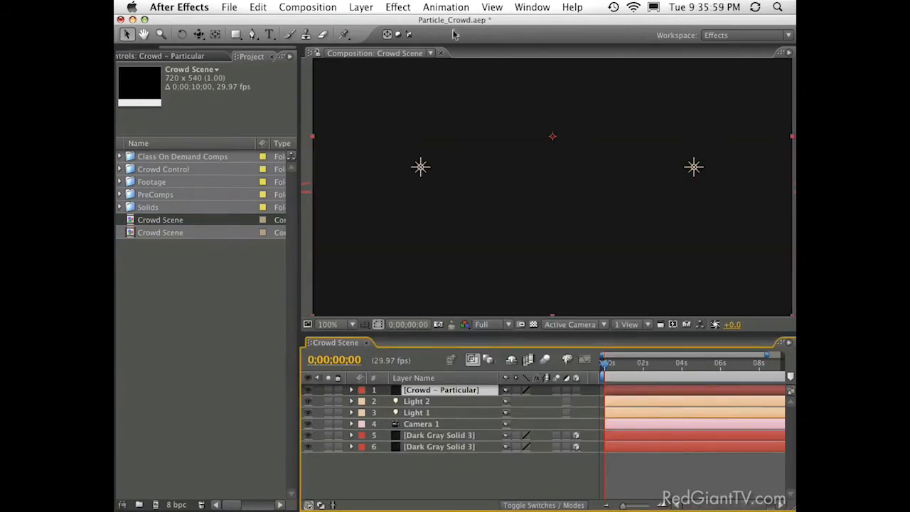
- Apply the Trapcode Particular effect to the Crowd - Particular solid
left_click(398, 7)
left_click(398, 8)
left_click(398, 7)
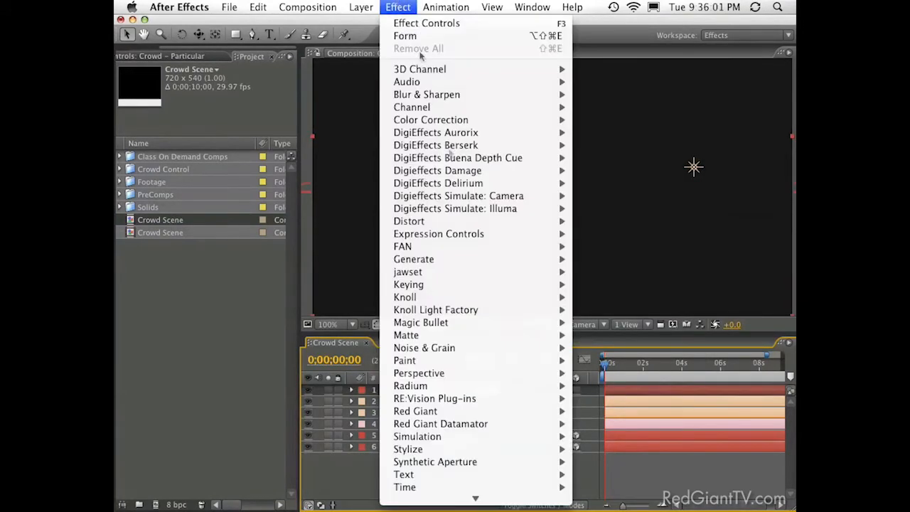
mouse_move(491, 471)
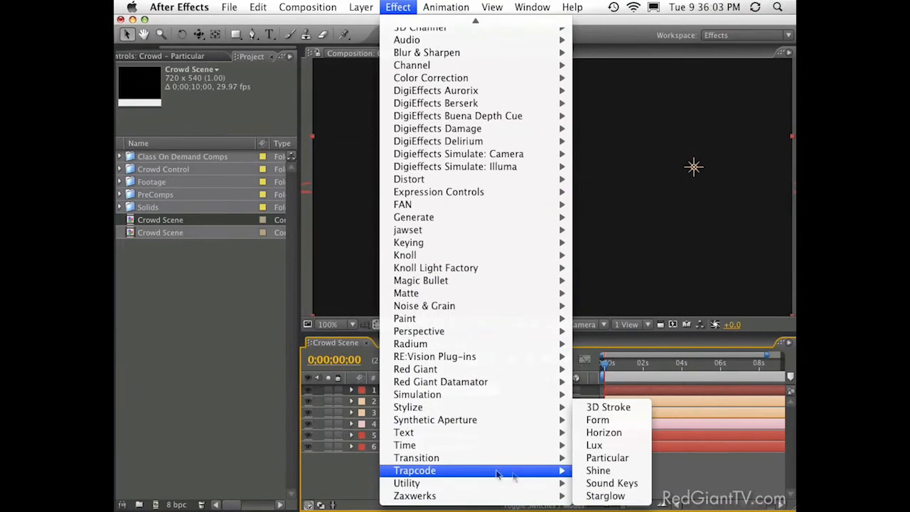
left_click(605, 457)
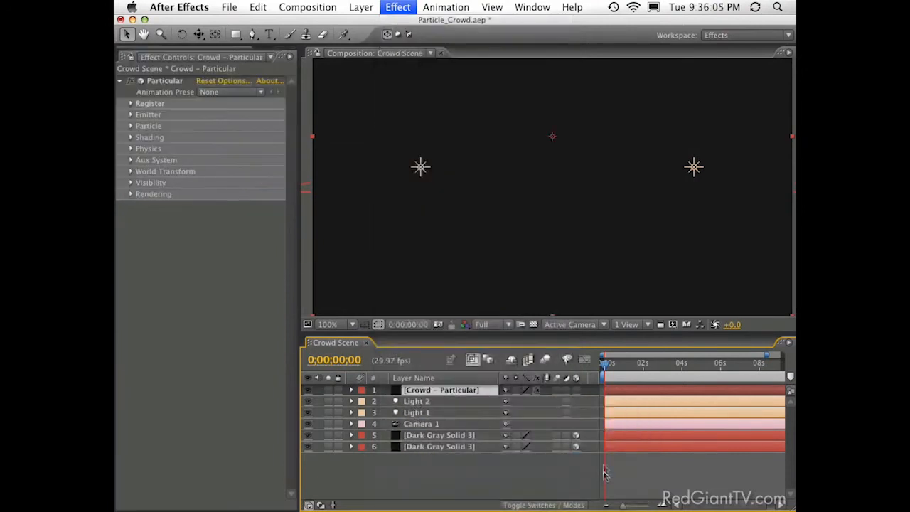
- At 0;00;05;08, pull the camera back until the full stage width and the particle burst fit the frame, scrub the animation, and save
left_click_drag(619, 380, 706, 378)
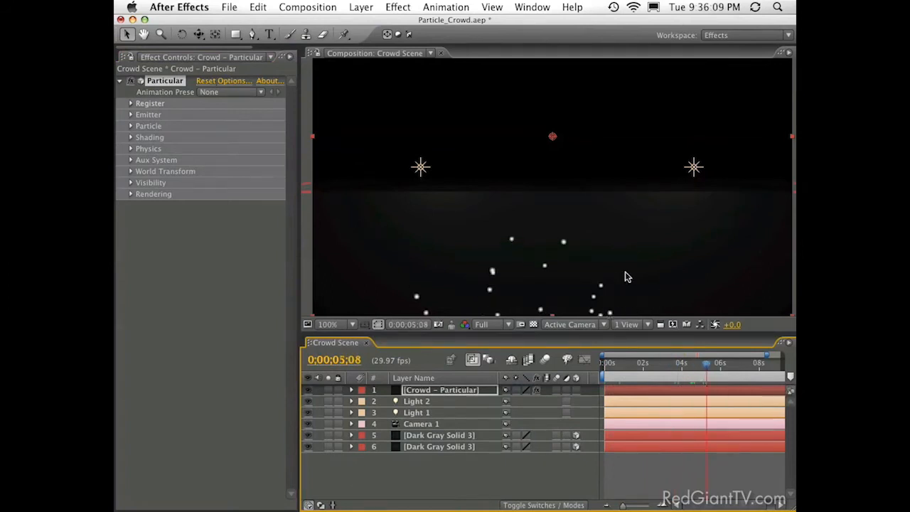
key("c")
left_click_drag(561, 197, 591, 261)
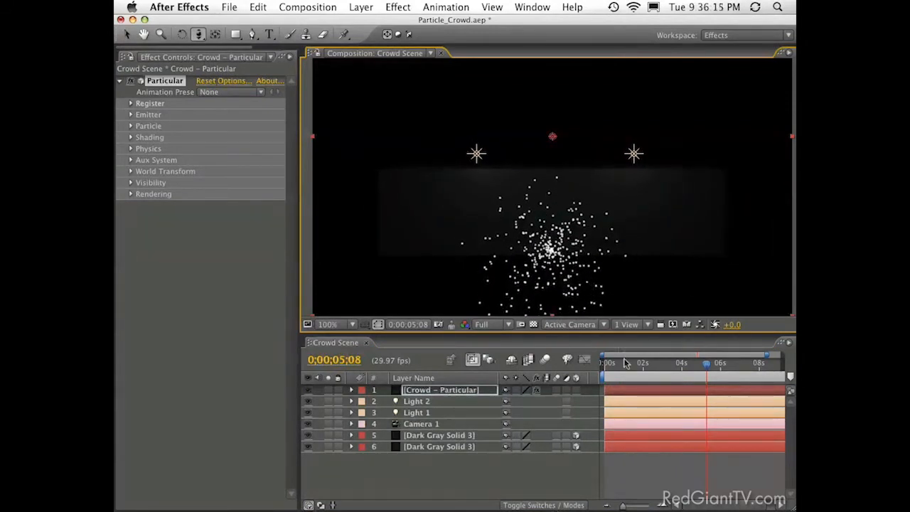
left_click_drag(613, 370, 651, 370)
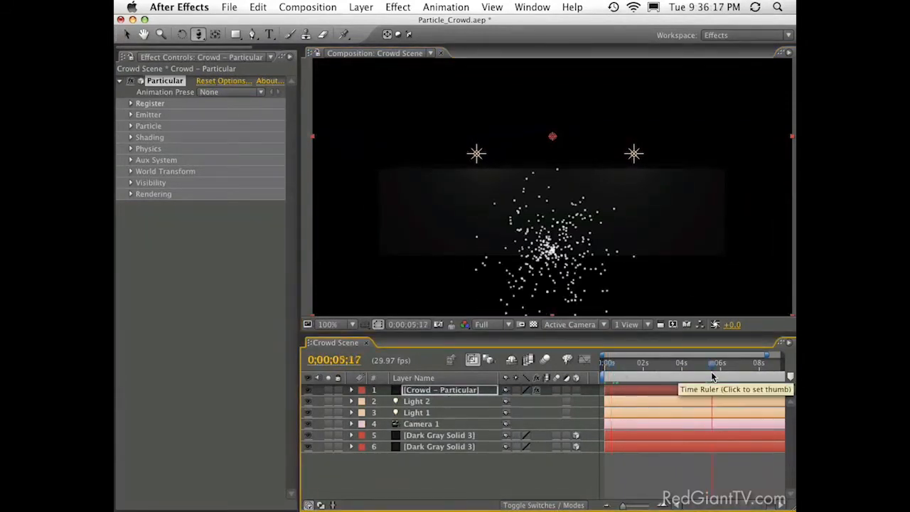
left_click(632, 375)
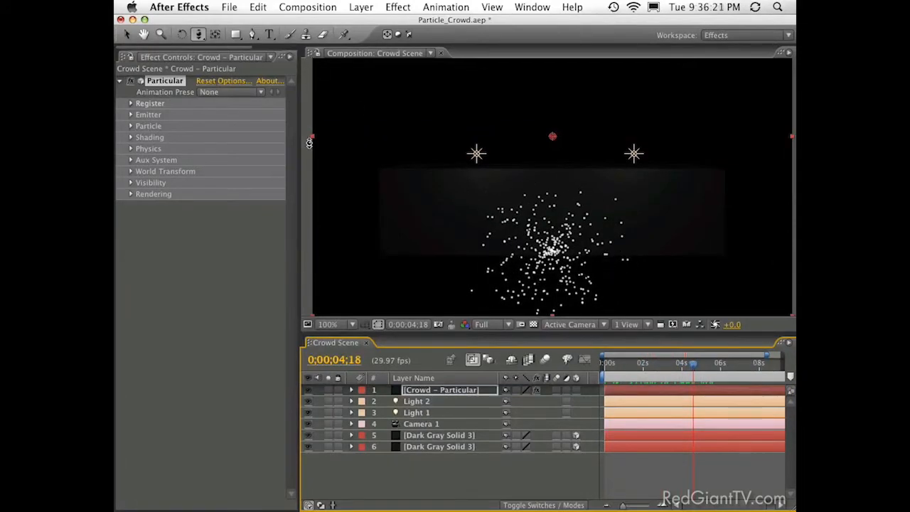
key("super+s")
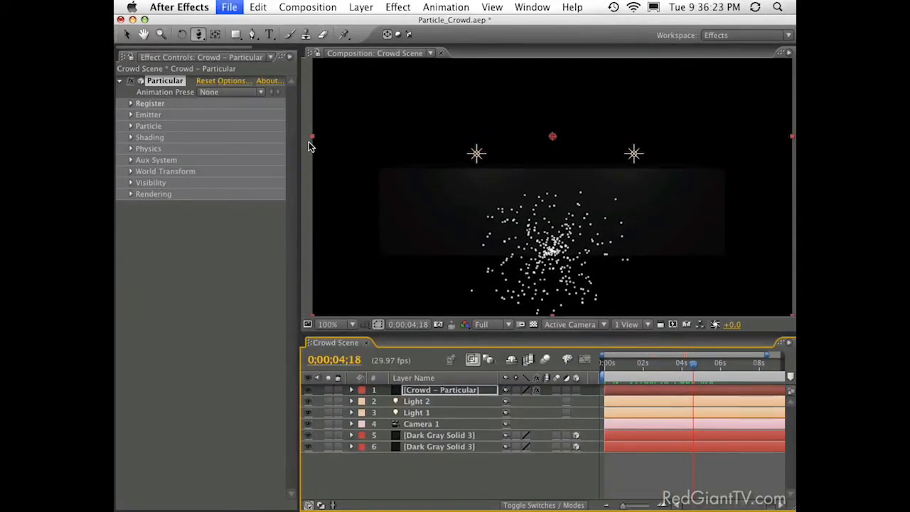
- Preview the particle emission from the first frame up to about 0;00;01;19
key("Home")
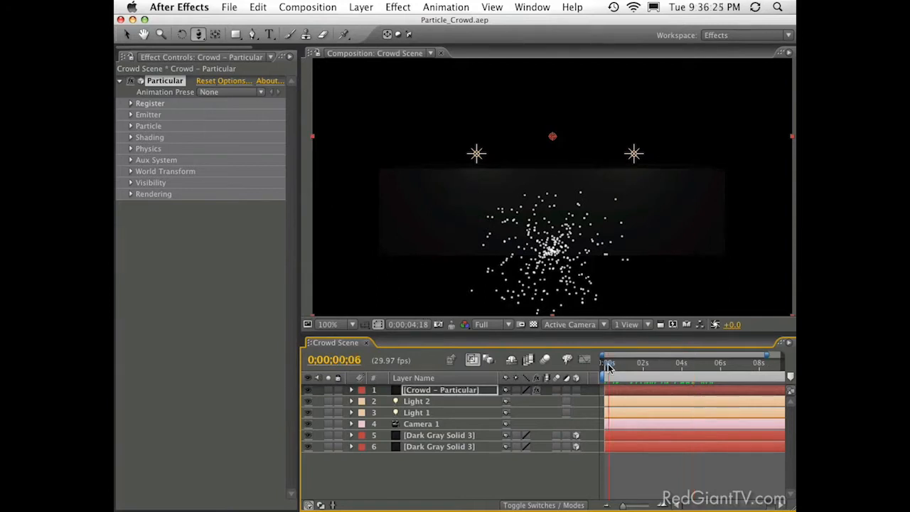
key("space")
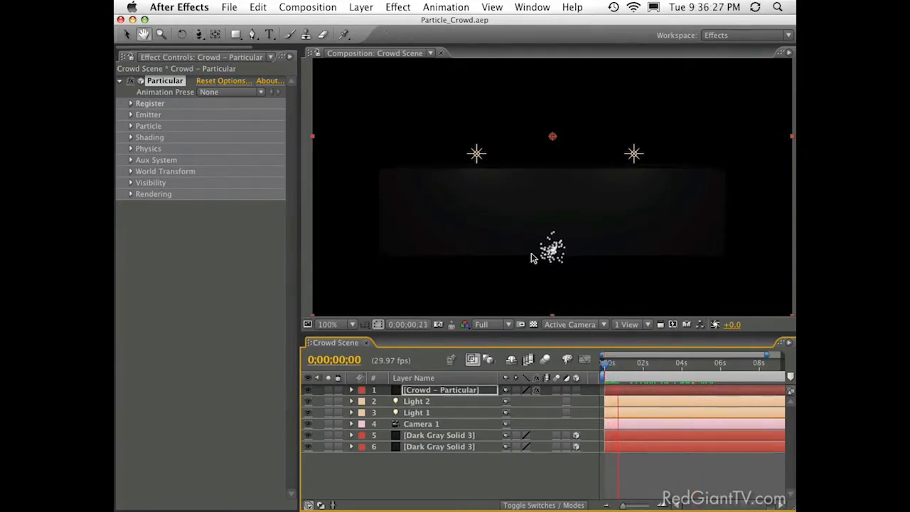
key("c")
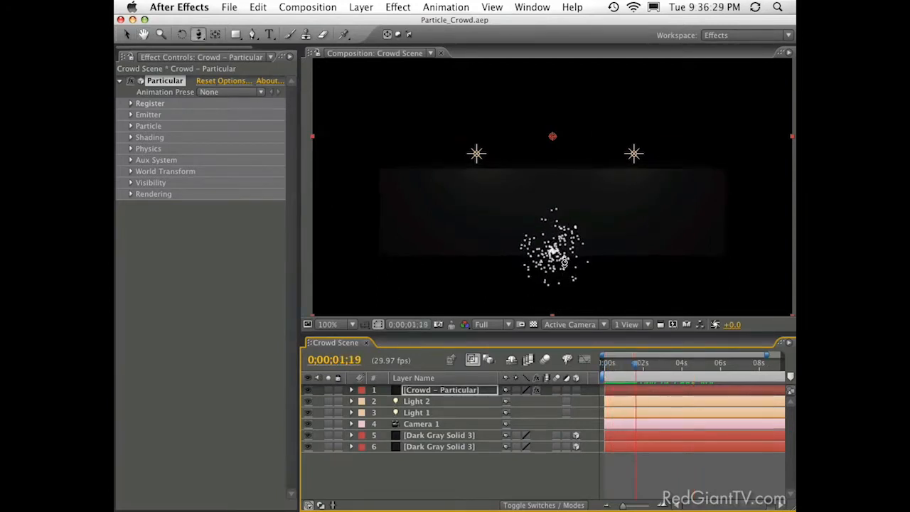
- Set Particular's Emitter Type to Box
left_click(132, 115)
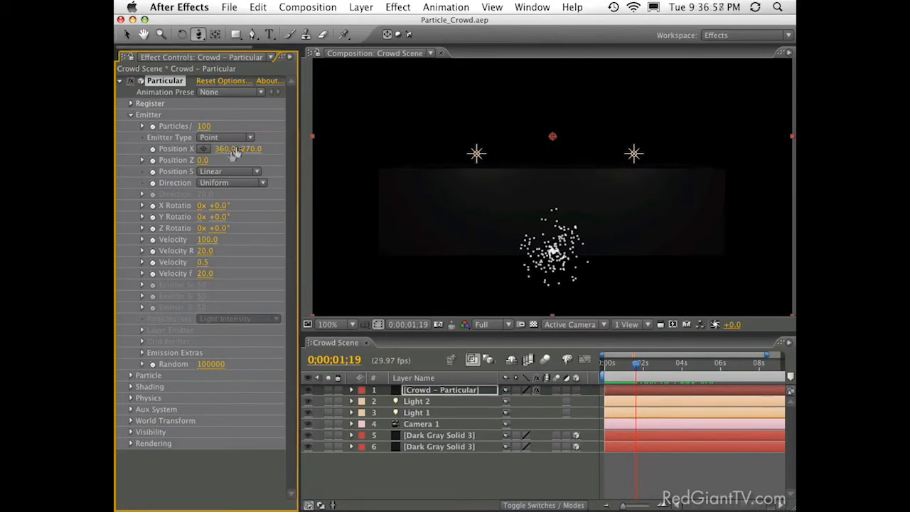
left_click(203, 138)
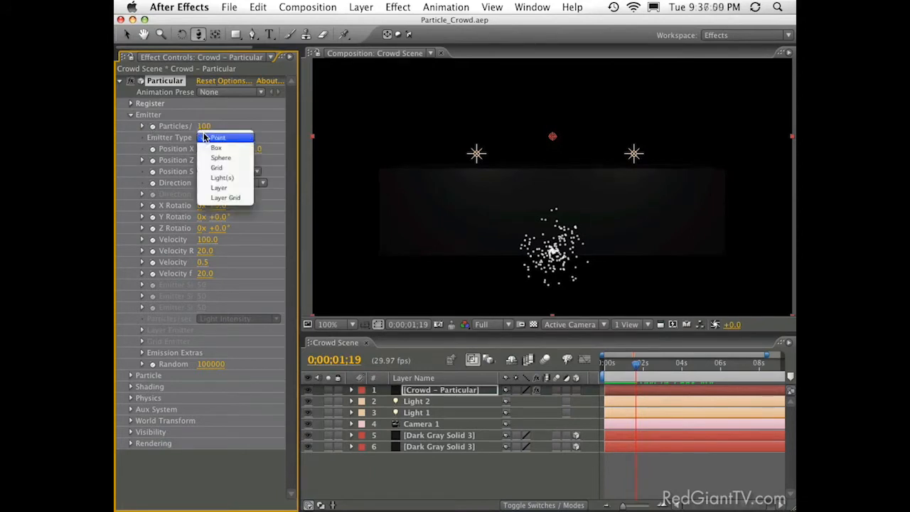
left_click(208, 137)
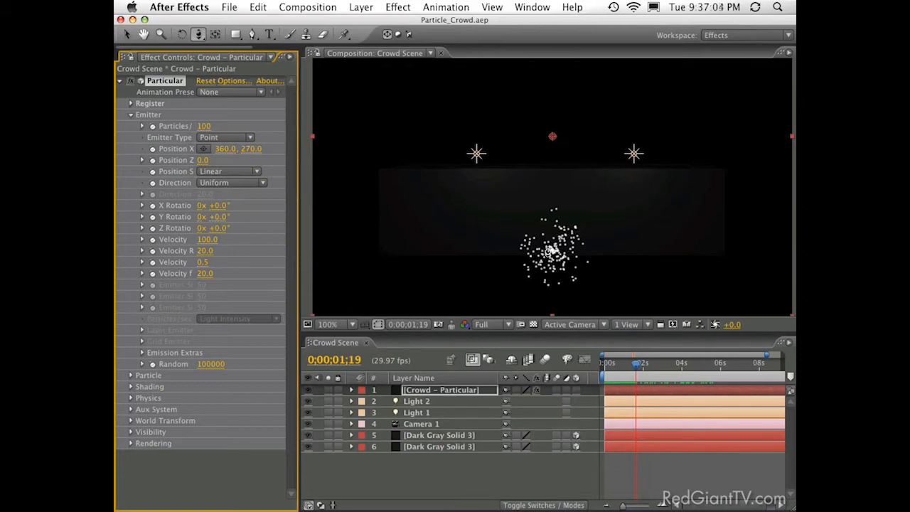
left_click(218, 137)
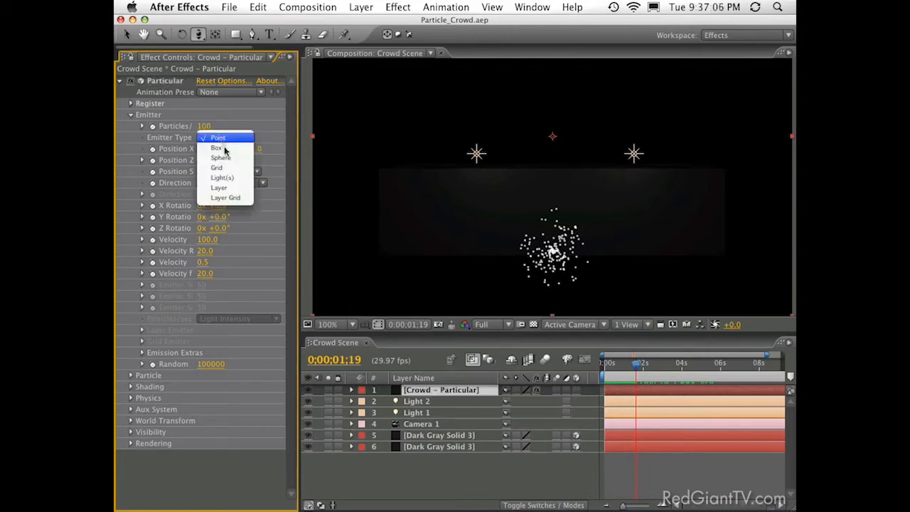
left_click(226, 149)
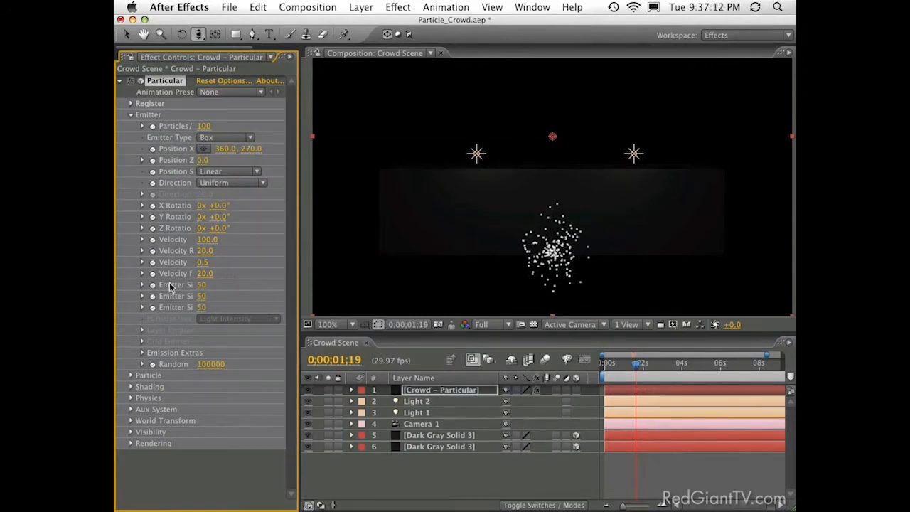
- Widen and deepen the box emitter to an Emitter Size X of 2151 and an Emitter Size Z of 2168
key("grave")
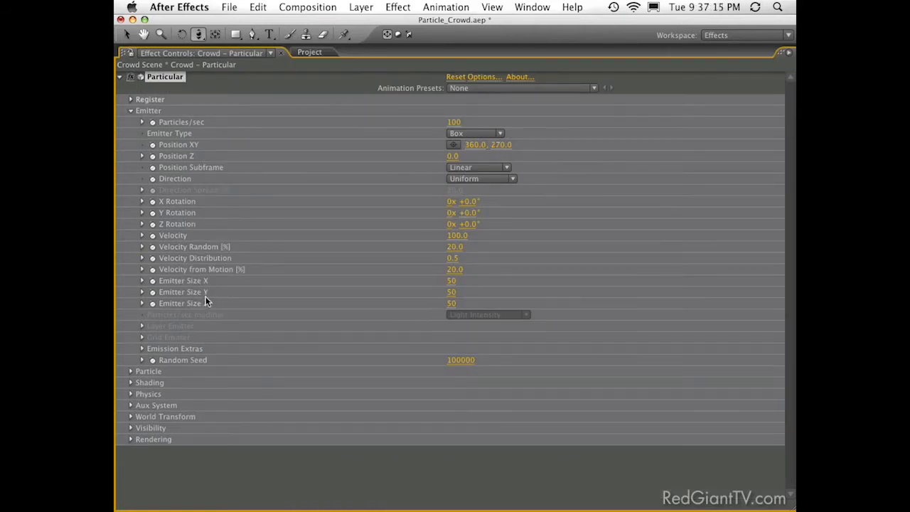
key("grave")
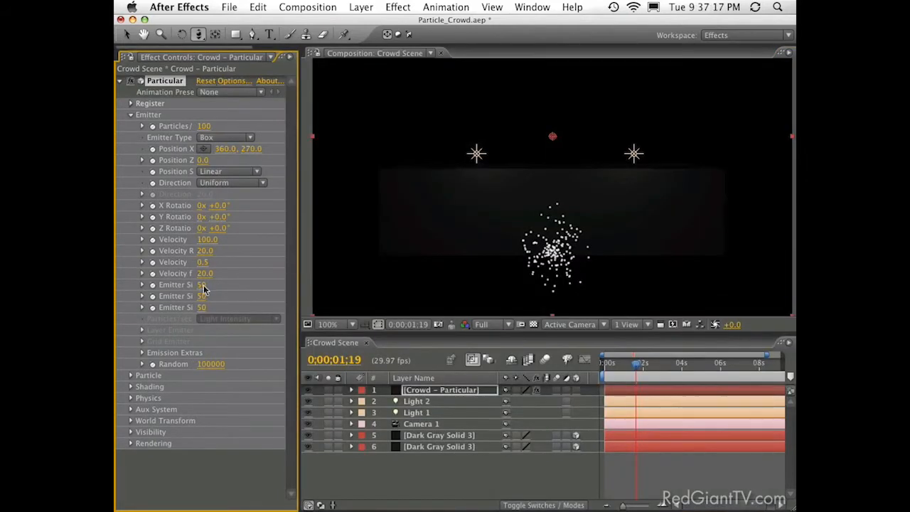
left_click_drag(204, 285, 794, 298)
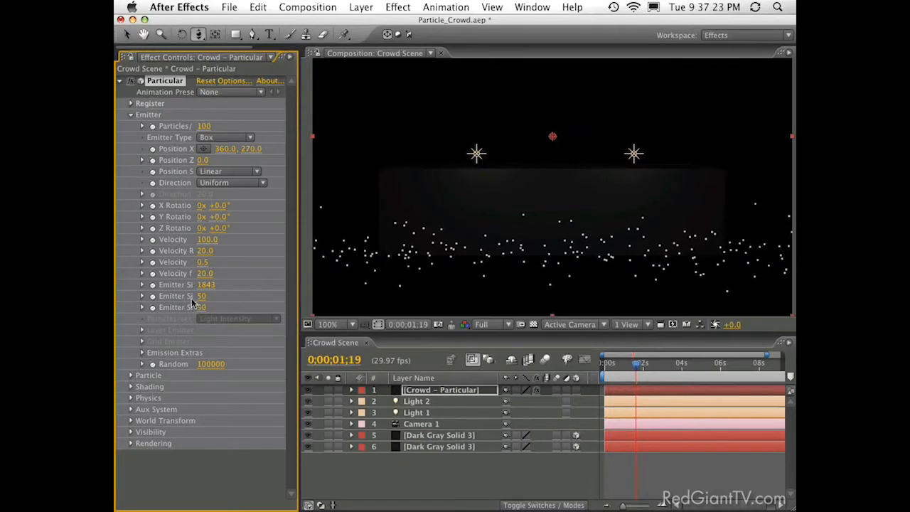
left_click_drag(202, 308, 314, 309)
left_click_drag(205, 309, 783, 314)
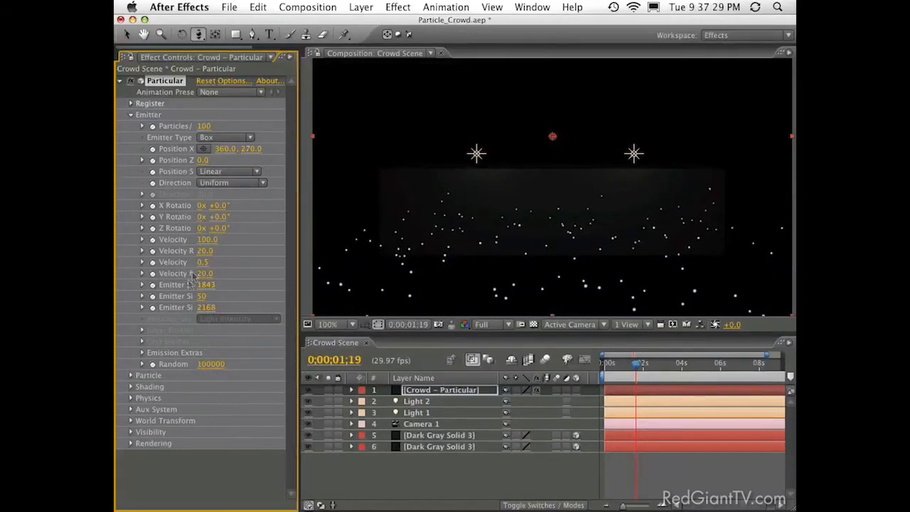
left_click_drag(204, 285, 381, 234)
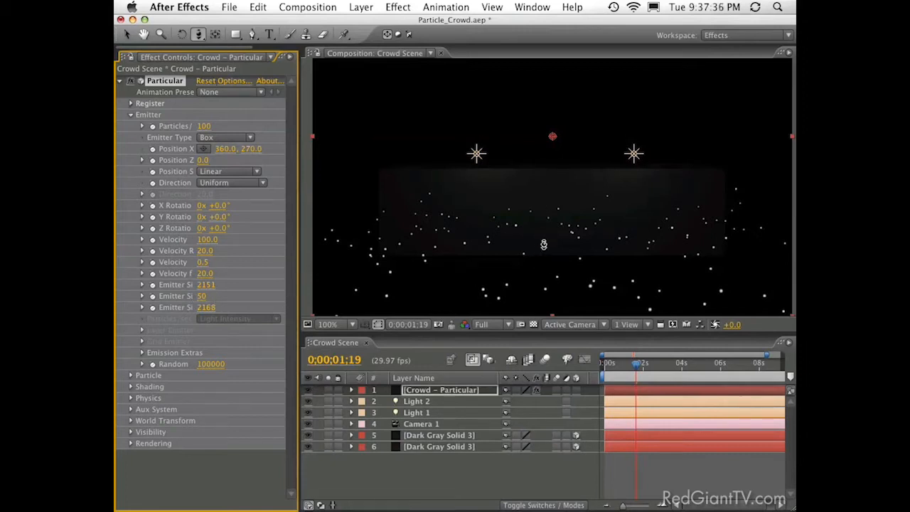
- Flatten the box emitter by setting Emitter Size Y to 0
left_click(203, 296)
type("0")
key("Return")
key("grave")
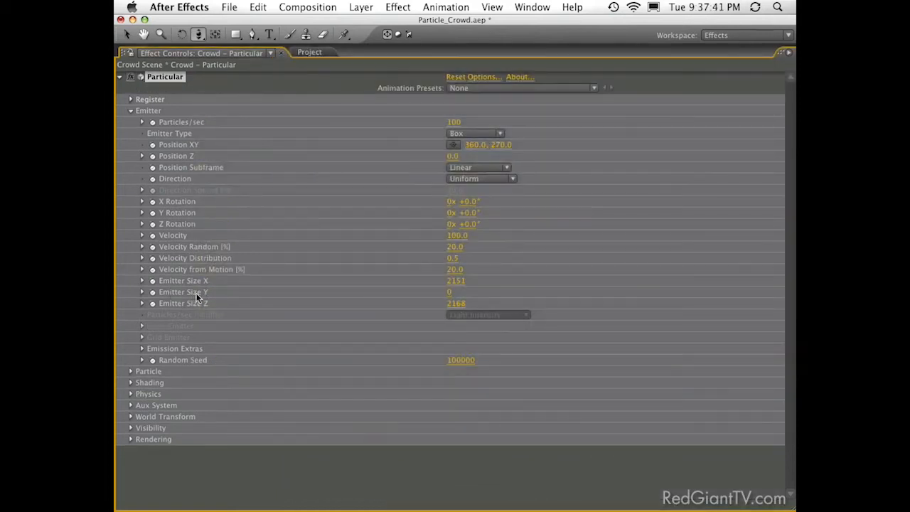
key("grave")
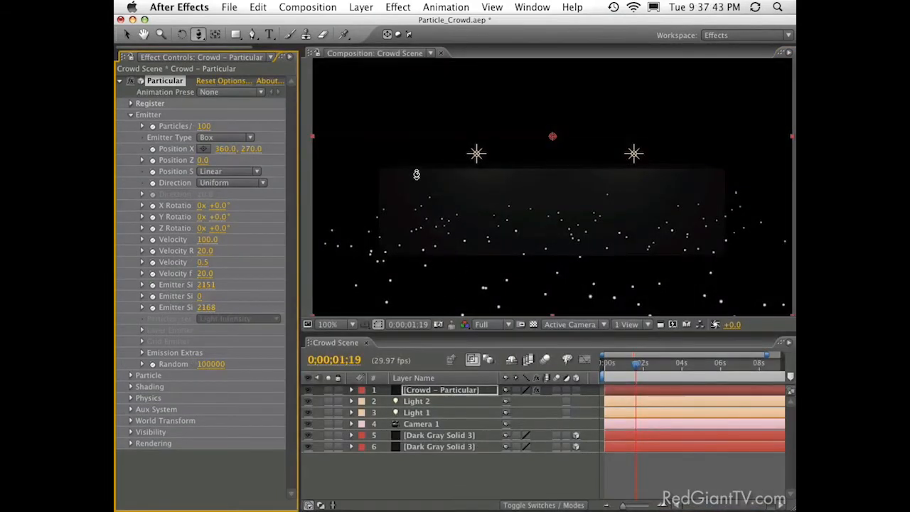
- Preview the particle motion from 0;00;00;13 and move the current time to 0;00;01;20
left_click_drag(630, 370, 612, 371)
key("h")
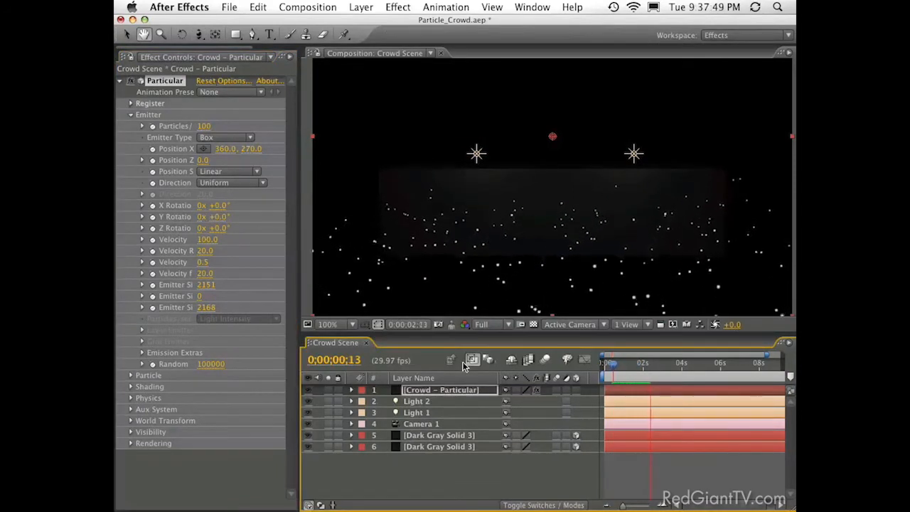
key("space")
left_click_drag(631, 370, 637, 382)
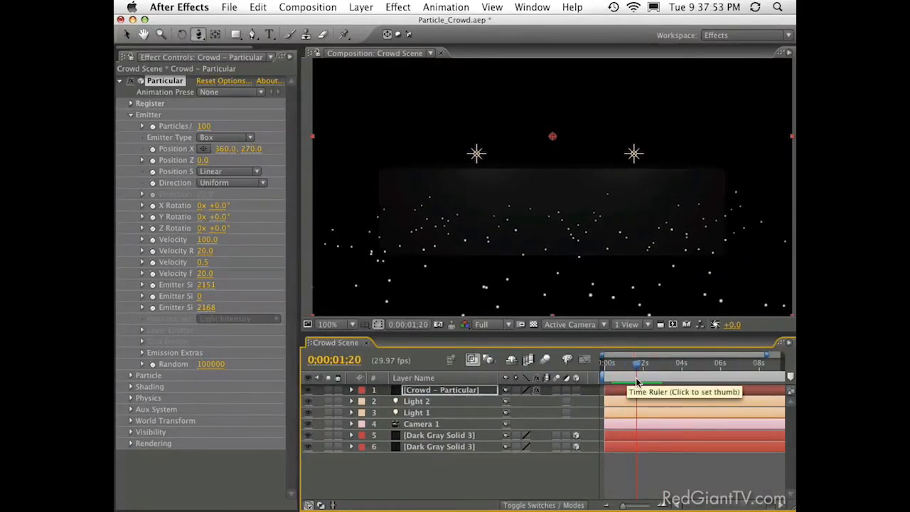
- Set the emitter's Velocity to 0 so the particles stay in place
left_click(201, 241)
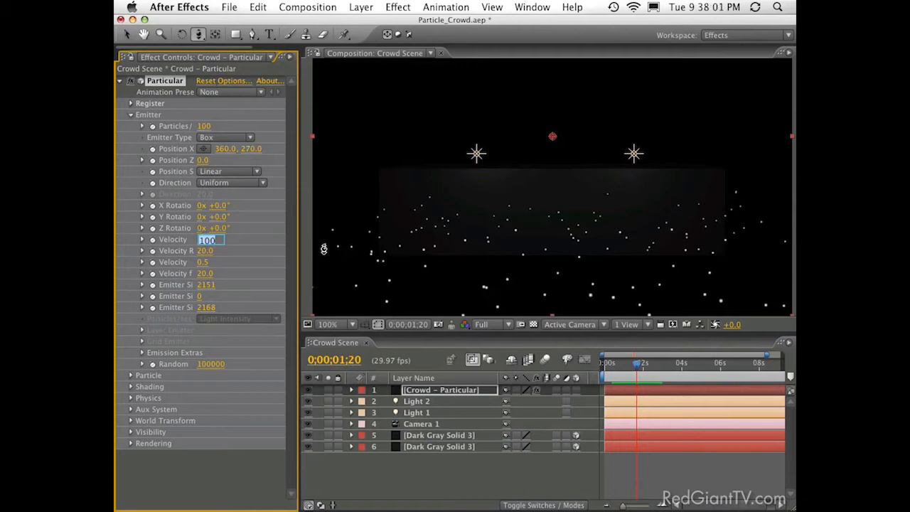
type("0")
key("Return")
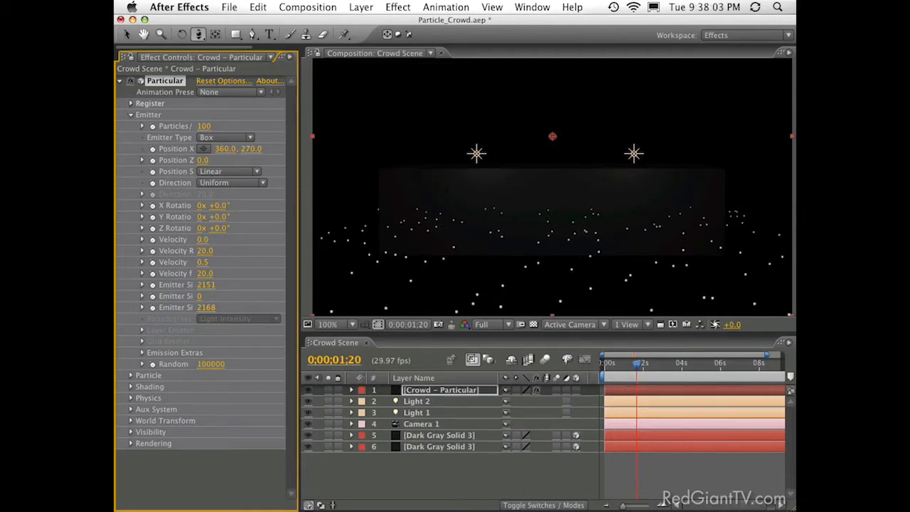
- Preview the stationary particles, return to the first frame, and scrub to 0;00;02;14 to check how they build up
key("space")
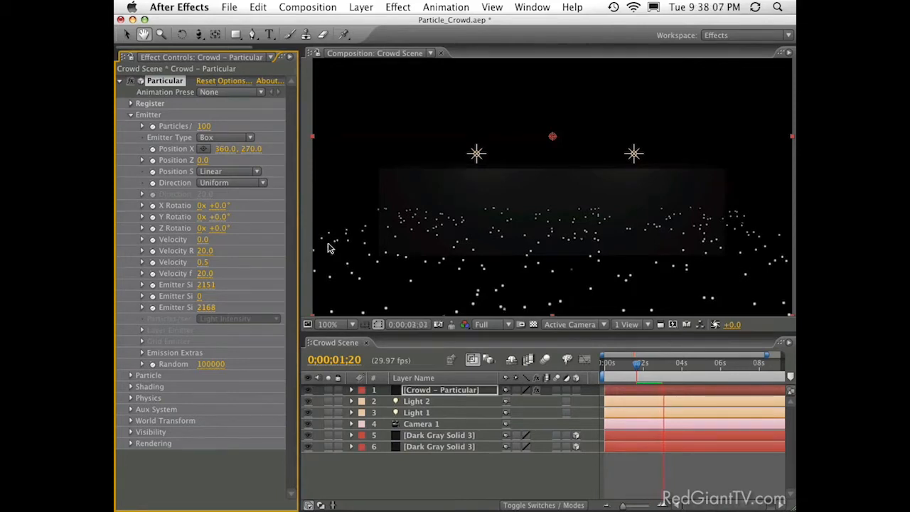
left_click_drag(637, 377, 701, 382)
left_click(669, 378)
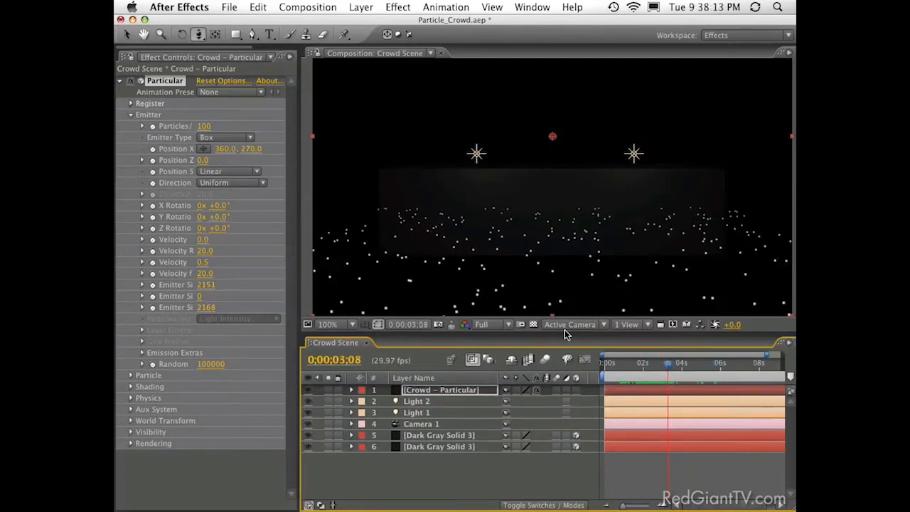
left_click_drag(659, 364, 602, 384)
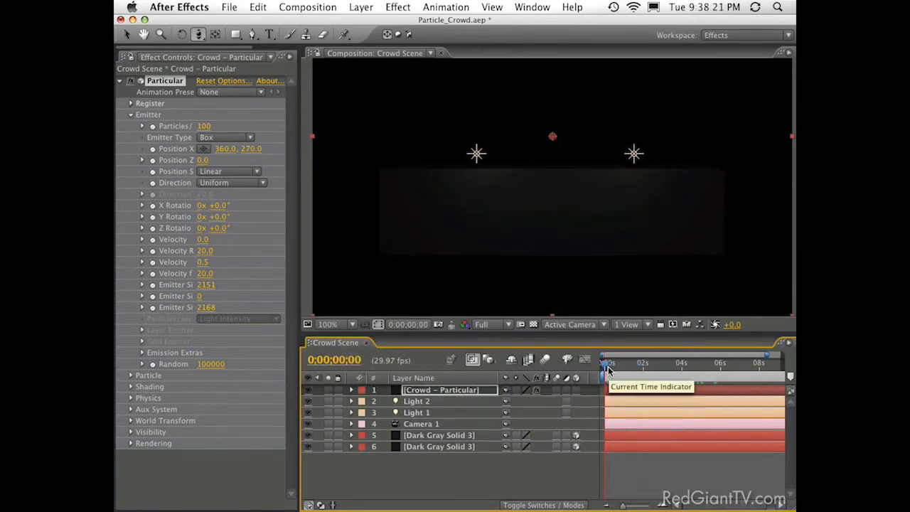
left_click_drag(609, 375, 652, 377)
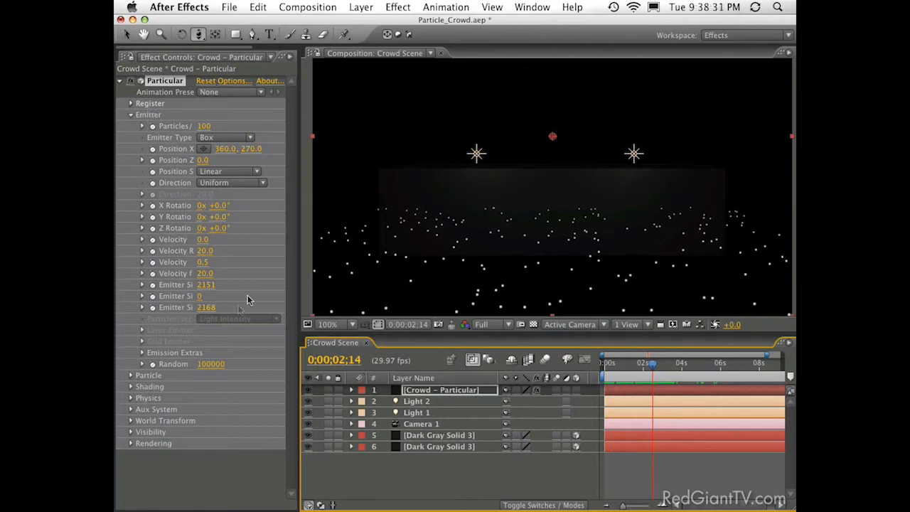
- Set the emitter's Pre Run under Emission Extras to 10
left_click(144, 353)
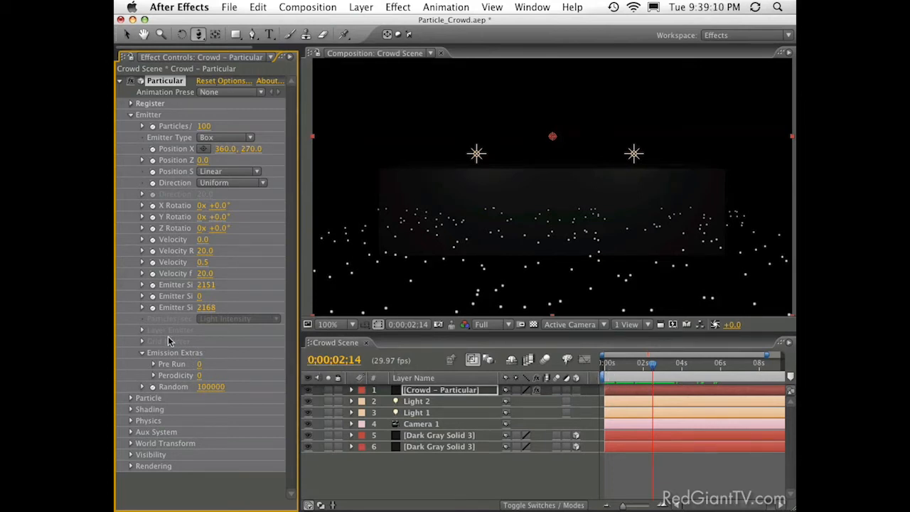
left_click(200, 364)
type("10")
key("Return")
- Set the particle Life to 12 seconds and scrub the timeline to 0;00;05;22 to check the particles
left_click(131, 398)
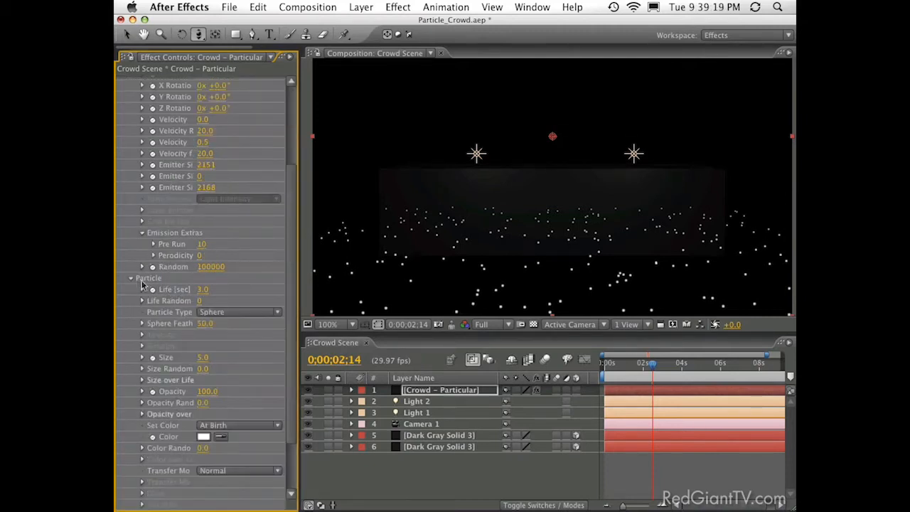
left_click(203, 290)
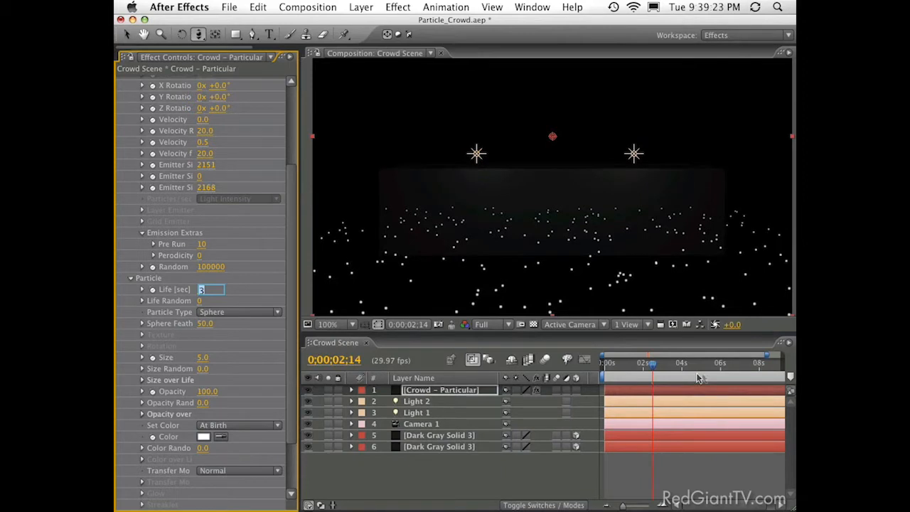
key("Return")
left_click(204, 290)
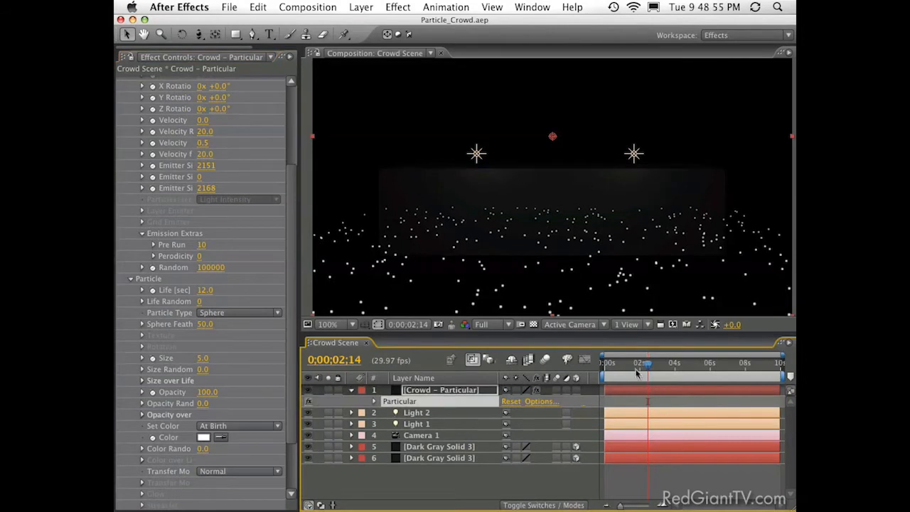
left_click_drag(647, 370, 666, 370)
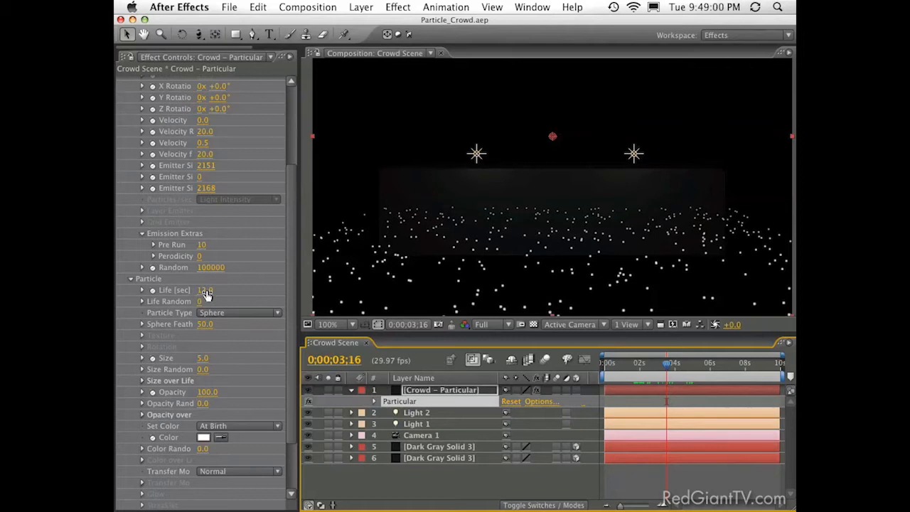
left_click_drag(624, 377, 706, 403)
- At the first frame, raise the emitter's Particles/sec to 1000
left_click(293, 104)
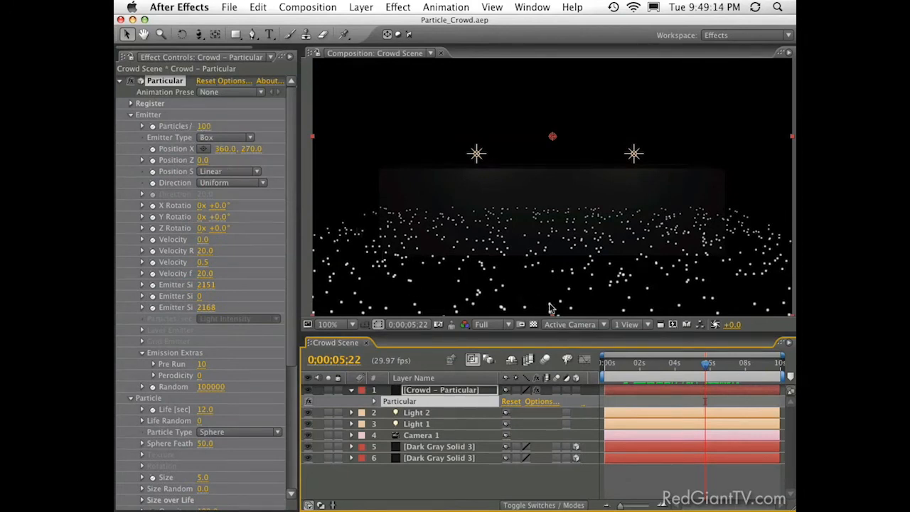
left_click(620, 371)
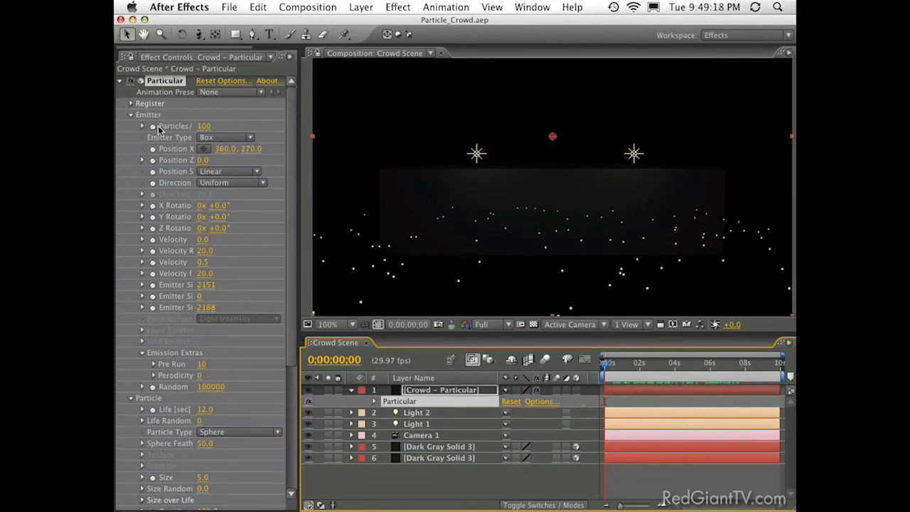
left_click(209, 128)
type("1")
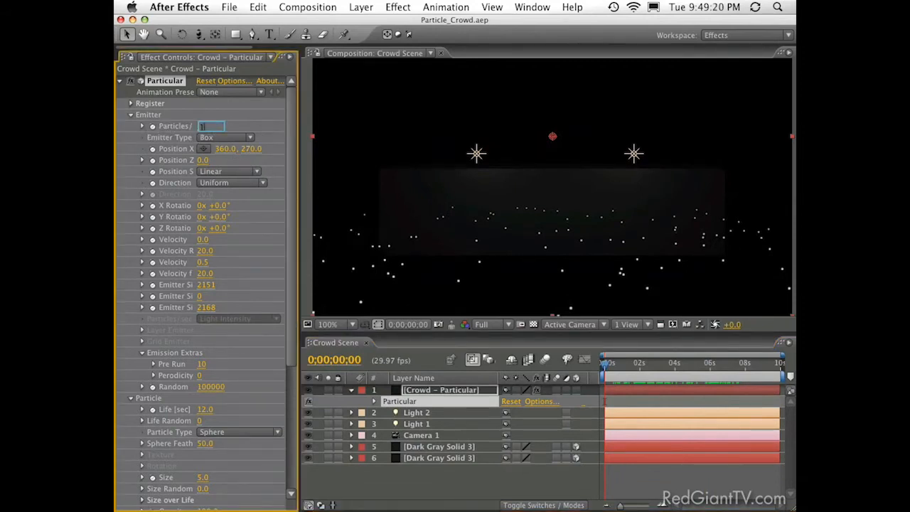
key("Return")
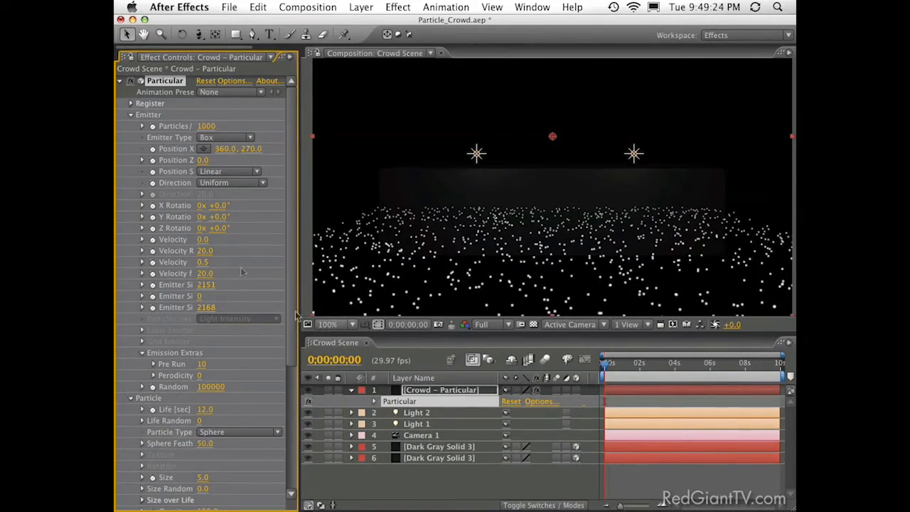
- Keyframe Particles/sec at 1000 on the first frame and 0 at 0;00;00;01, and scrub to 0;00;05;19 to check the crowd
left_click(152, 126)
key("Page_Down")
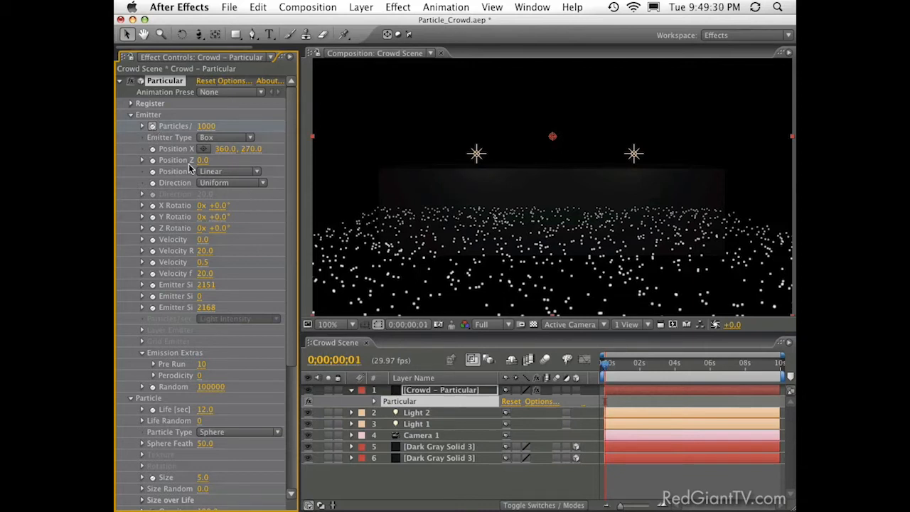
left_click(207, 126)
type("0")
key("Return")
mouse_move(627, 376)
left_mouse_down()
mouse_move(650, 373)
mouse_move(637, 373)
left_mouse_up()
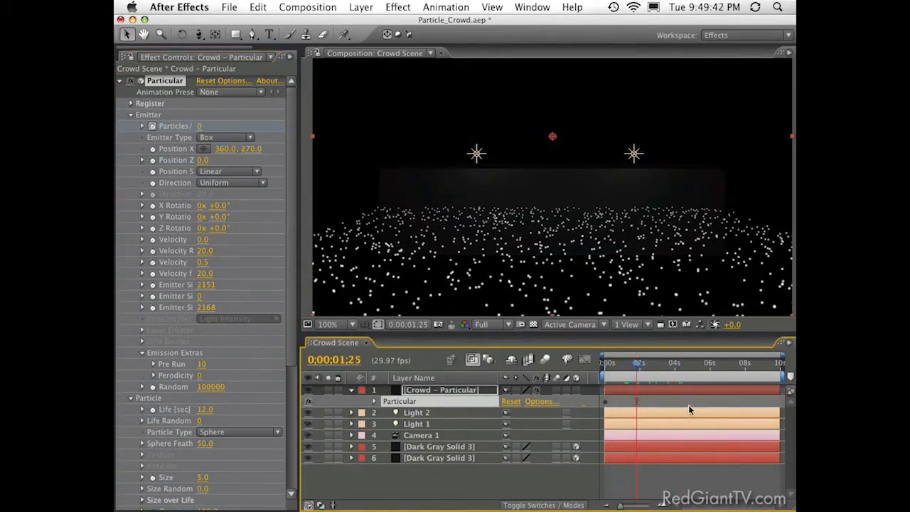
left_click_drag(629, 366, 704, 399)
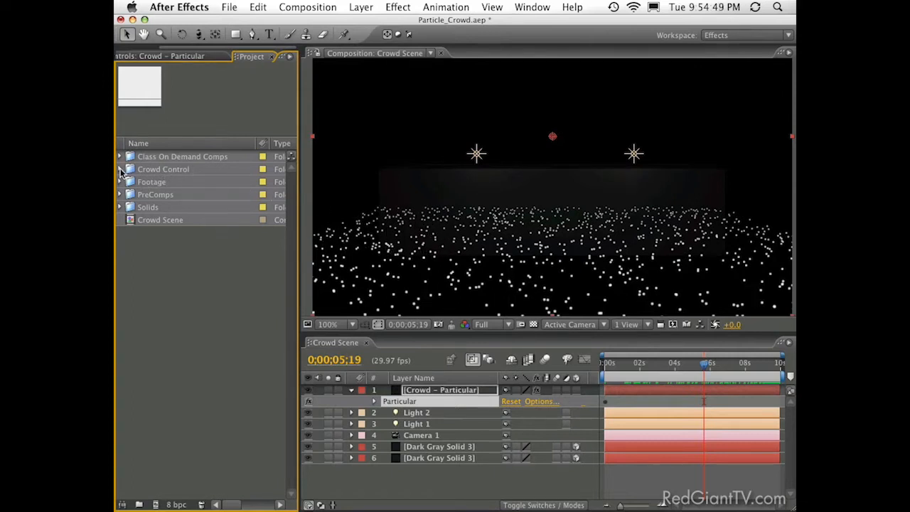
- Inspect the footage clips 00077_001_98.mov and 00436_001_88.mov in the project's Crowd Control folder
left_click(120, 170)
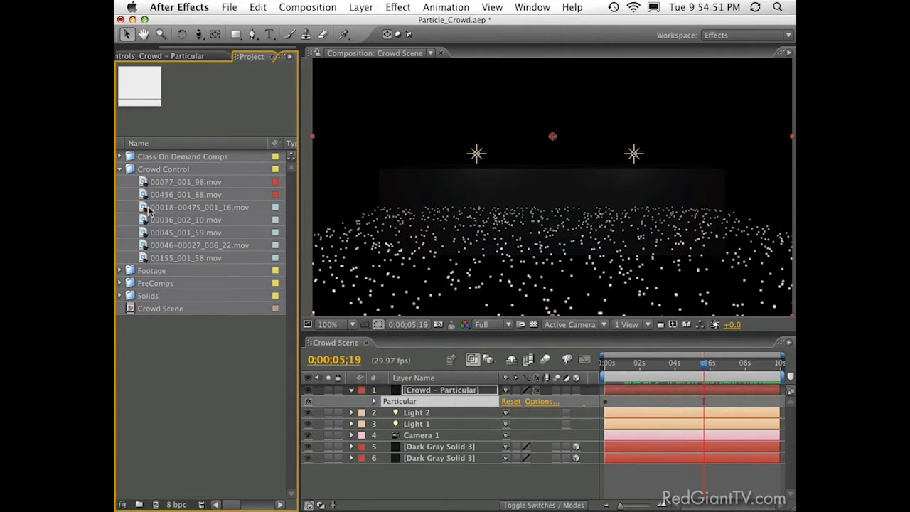
left_click(194, 184)
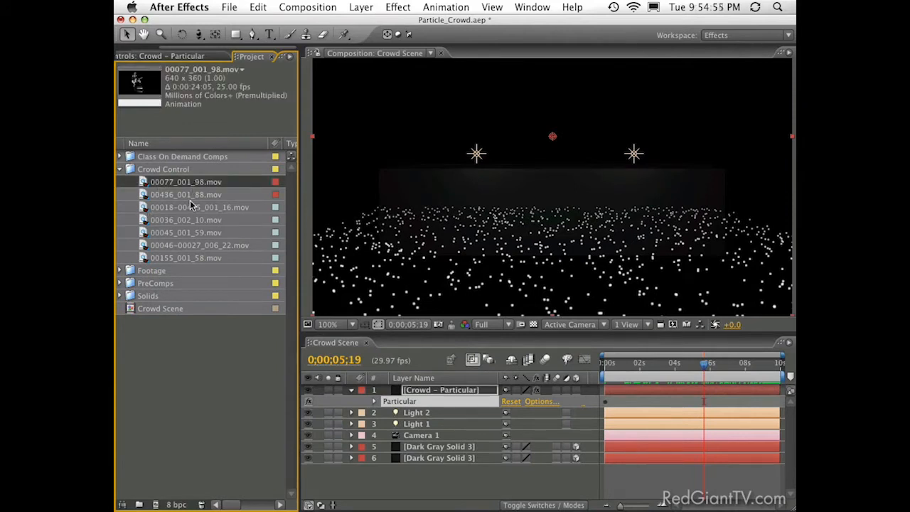
left_click(205, 196)
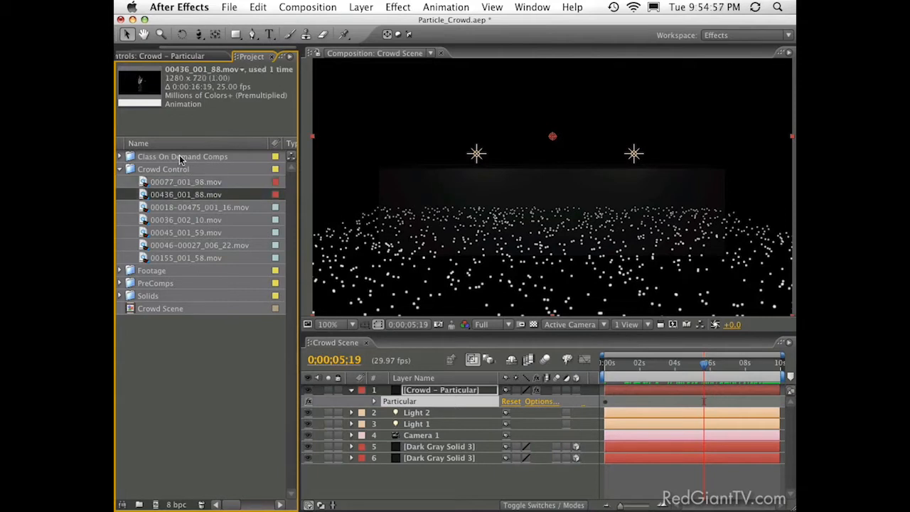
left_click(183, 209)
double_click(183, 209)
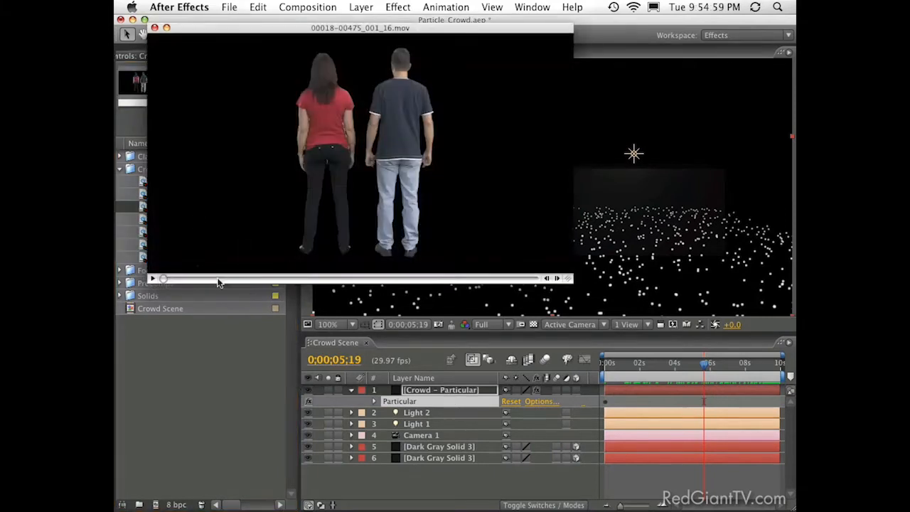
left_click_drag(171, 278, 268, 258)
left_click(154, 28)
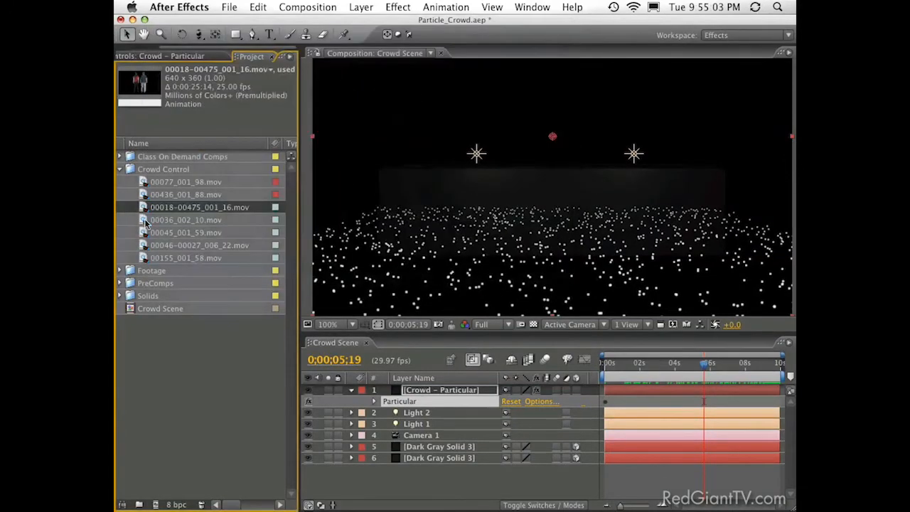
double_click(160, 221)
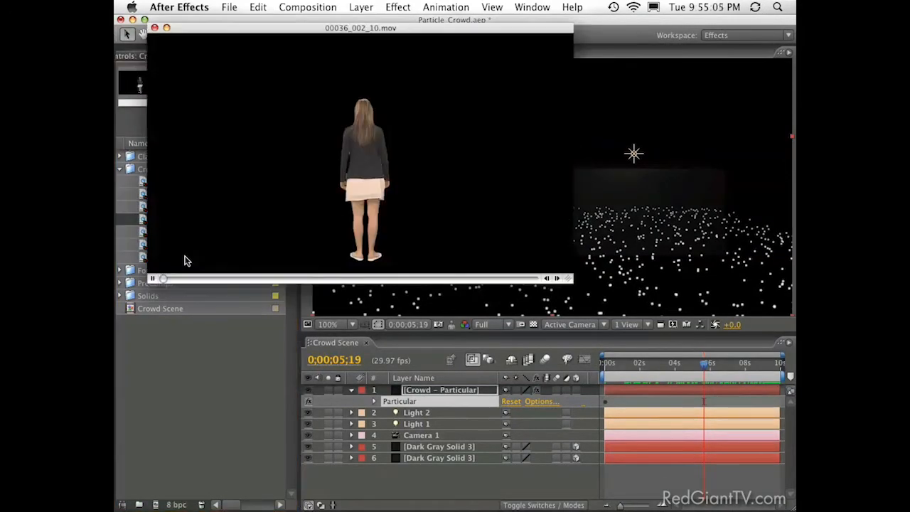
left_click(155, 29)
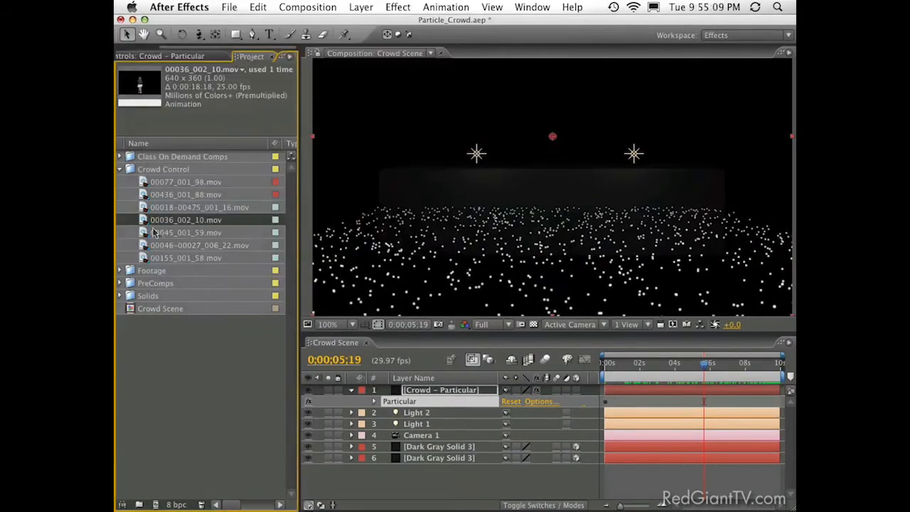
double_click(160, 234)
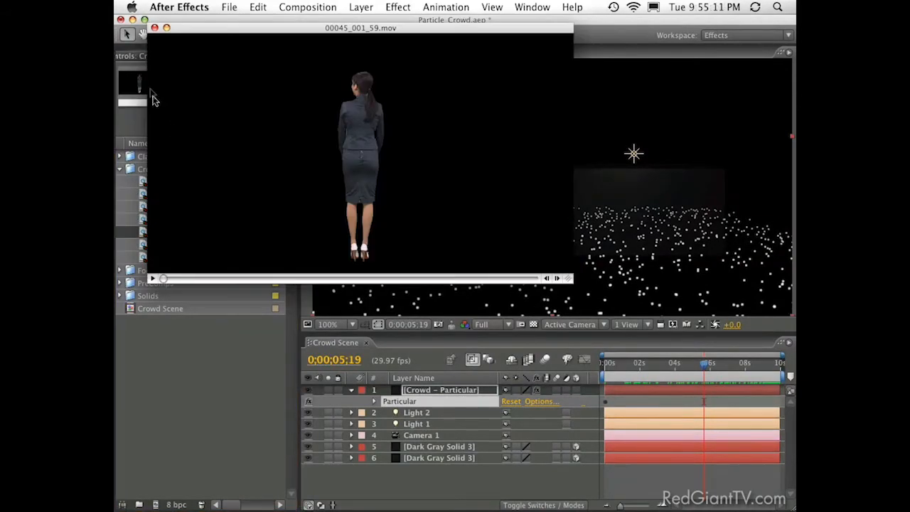
left_click(155, 28)
left_click(170, 210)
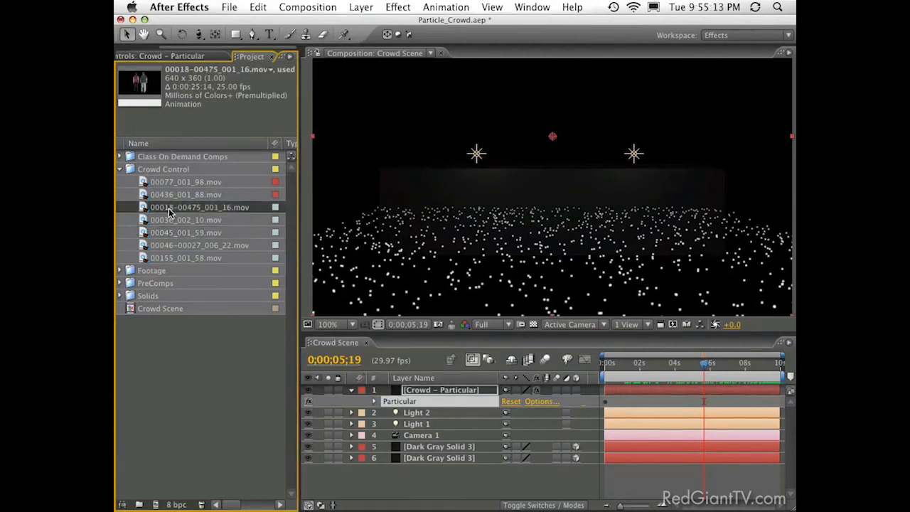
left_click(179, 258, "shift")
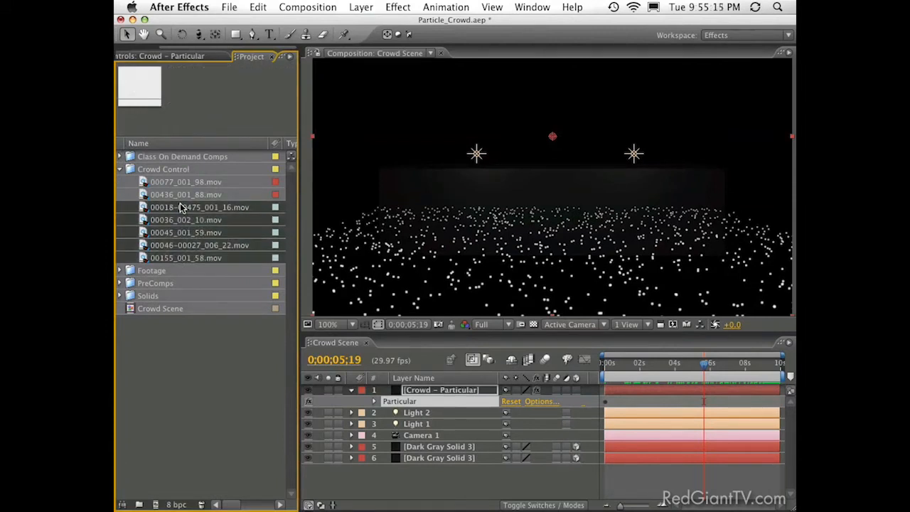
left_click_drag(204, 258, 156, 504)
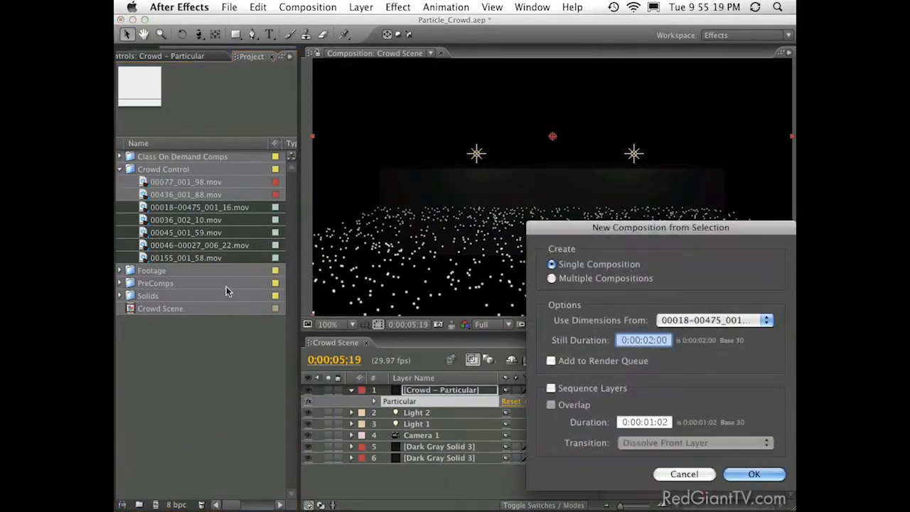
left_click_drag(561, 229, 376, 93)
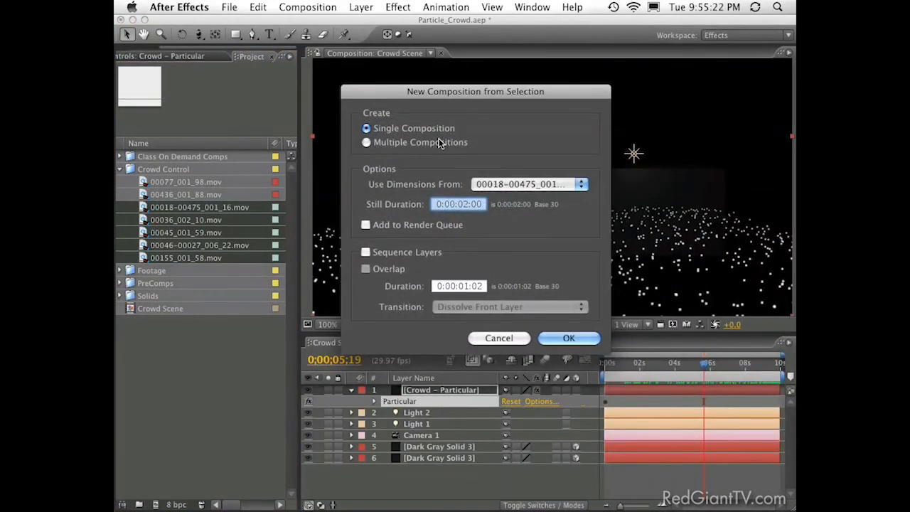
left_click(569, 339)
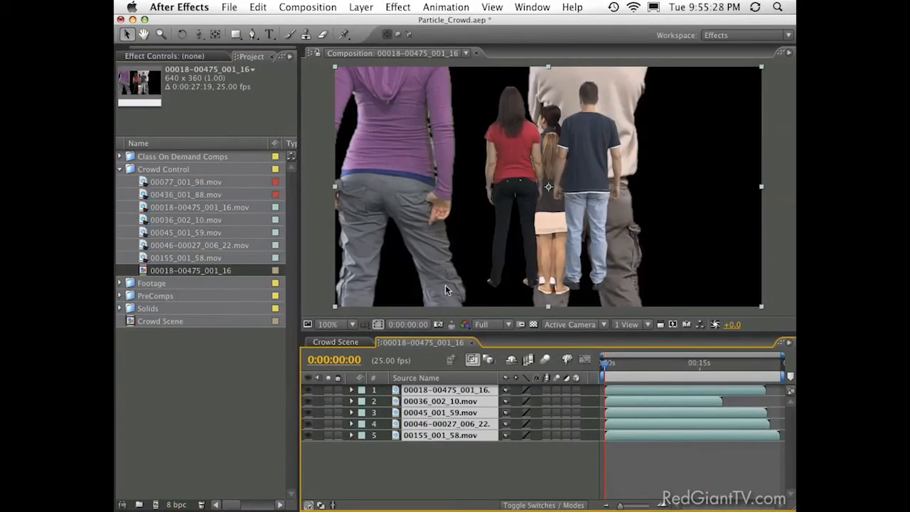
scroll(517, 206, "down", 1)
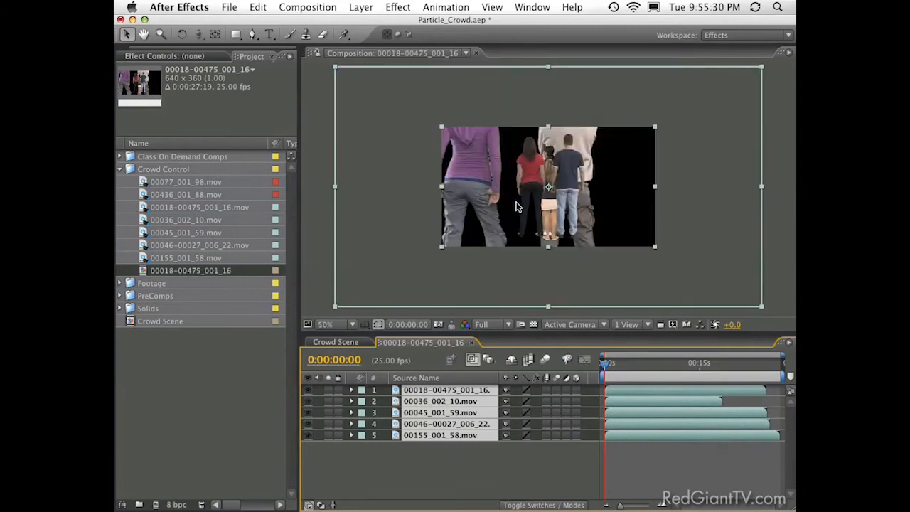
scroll(517, 206, "up", 1)
left_click(610, 447)
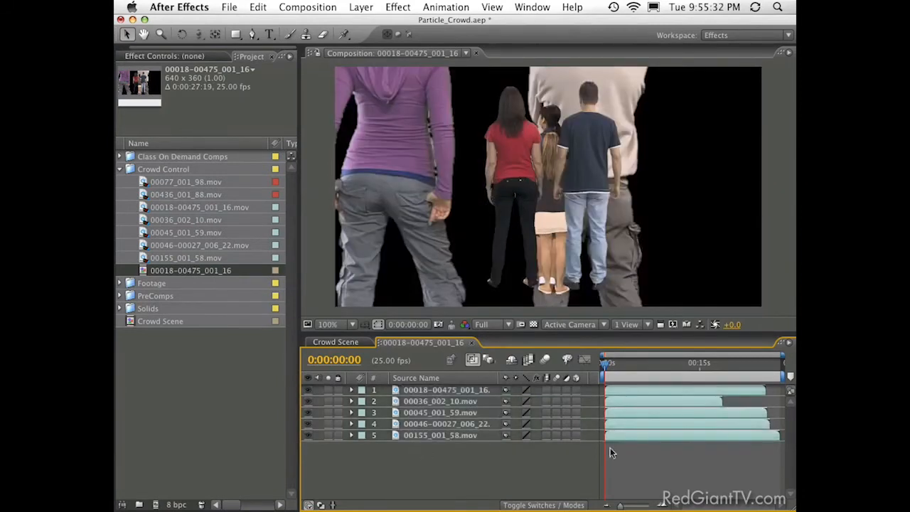
left_click(634, 366)
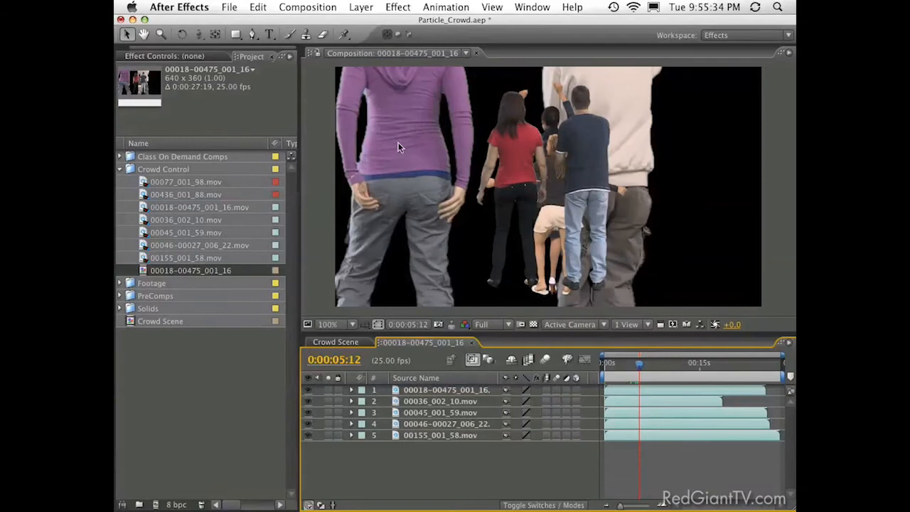
left_click_drag(403, 81, 419, 114)
key("super+z")
left_click_drag(310, 95, 416, 182)
key("s")
left_click_drag(523, 435, 473, 441)
left_click_drag(690, 275, 582, 216)
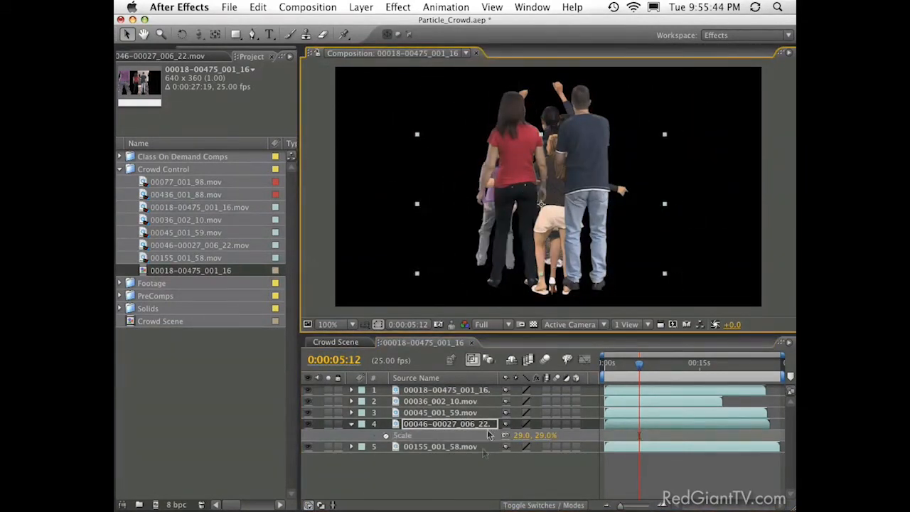
- Collapse the layer properties and make all five crowd layers 3D
key("super+a")
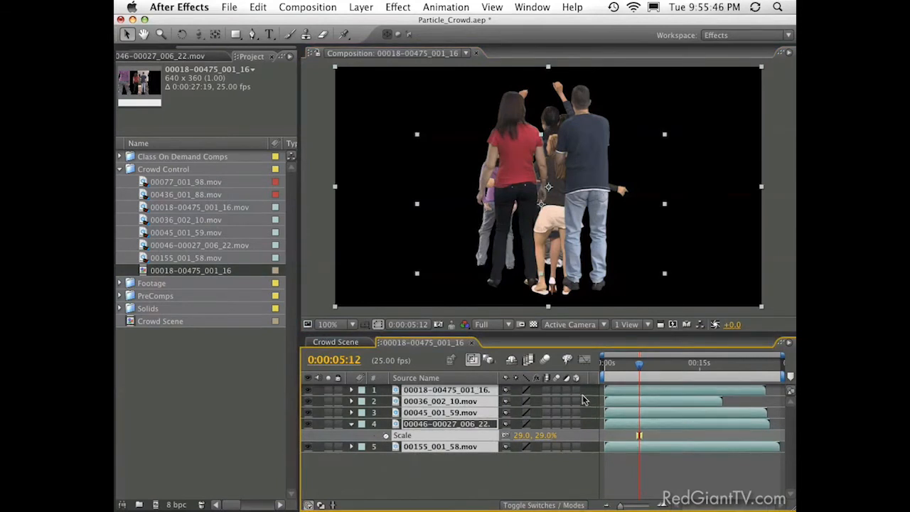
key("super+grave")
key("super+grave")
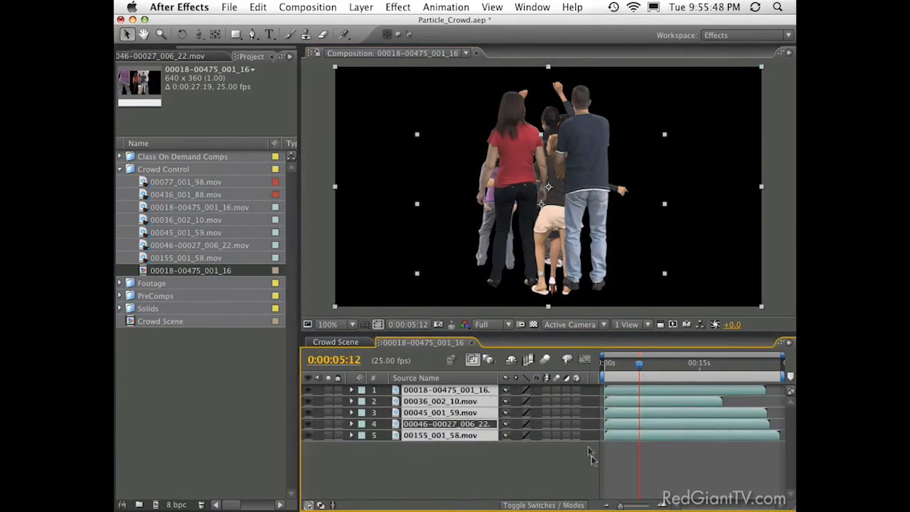
left_click_drag(577, 389, 576, 436)
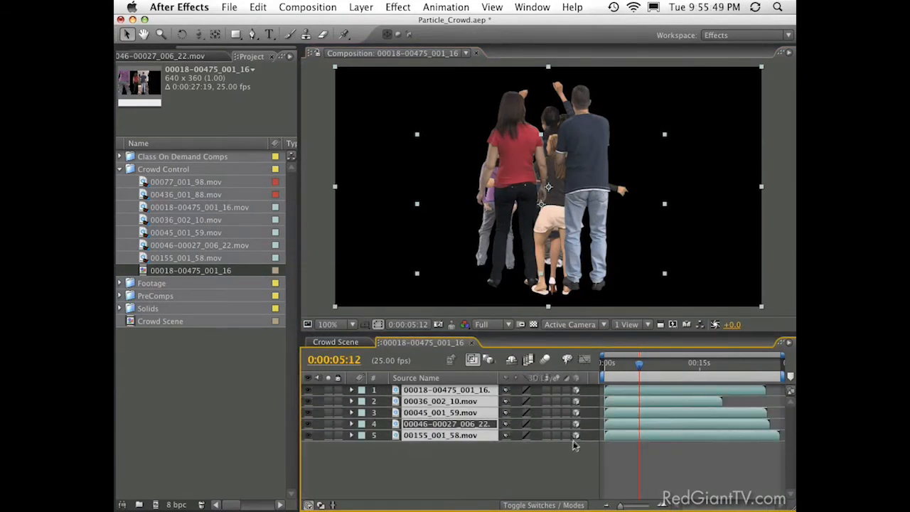
left_click(484, 471)
left_click(531, 148)
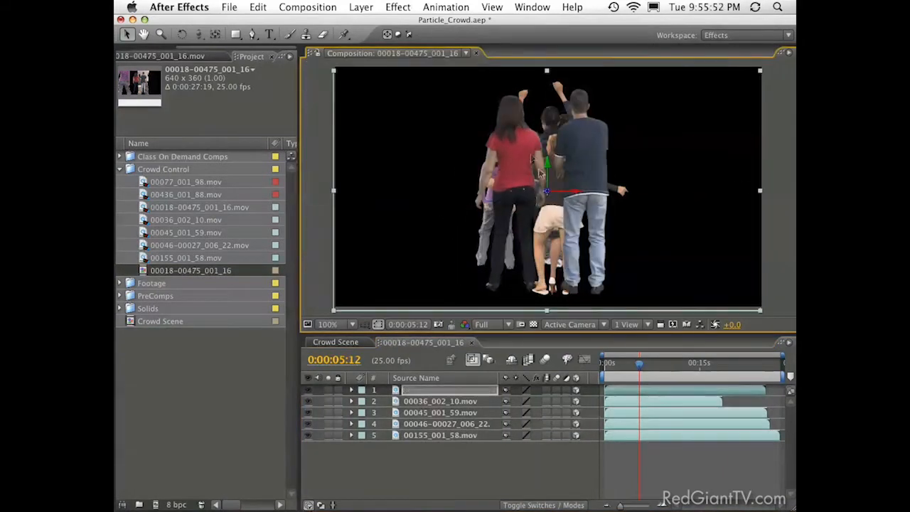
left_click_drag(545, 193, 358, 169)
left_click(380, 172)
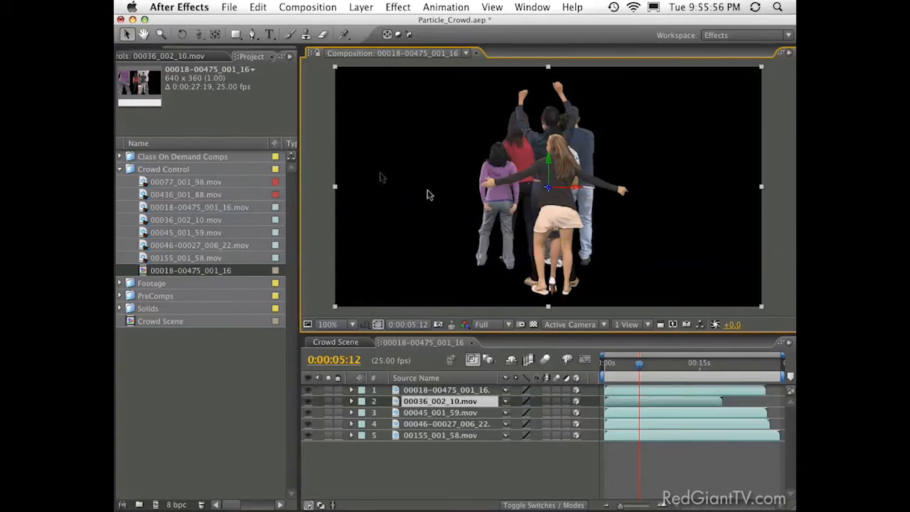
- Move the 00036_002_10.mov layer to the right of the group's centre, keeping the woman in front
left_click_drag(599, 209, 601, 186)
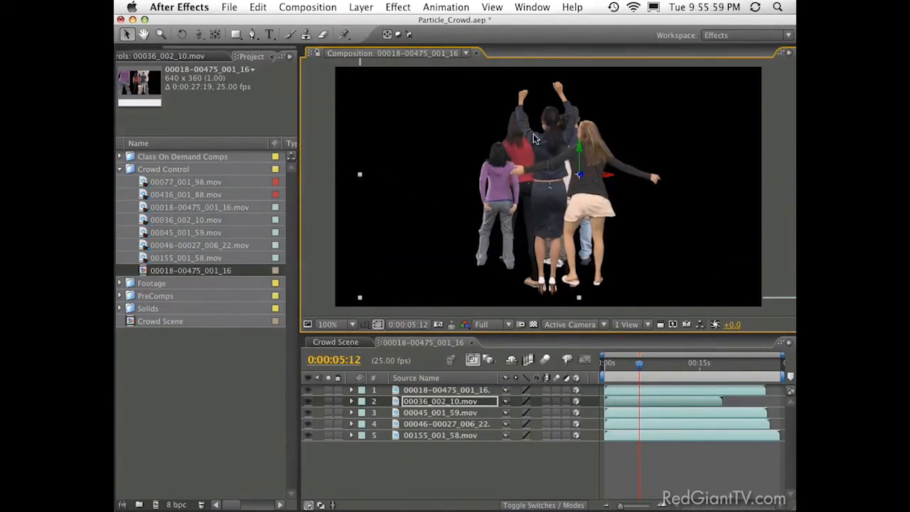
left_click(361, 182)
left_click(560, 186)
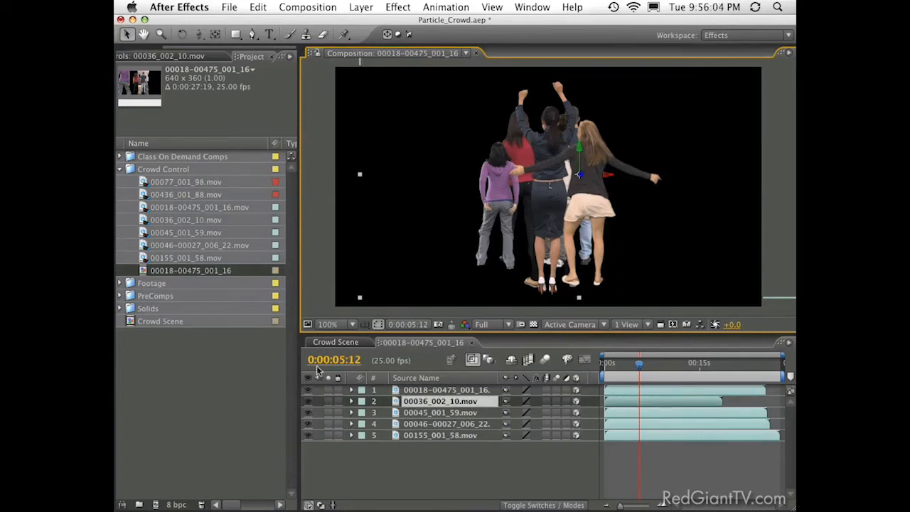
left_click(306, 251)
left_click(546, 137)
left_click_drag(590, 178, 595, 182)
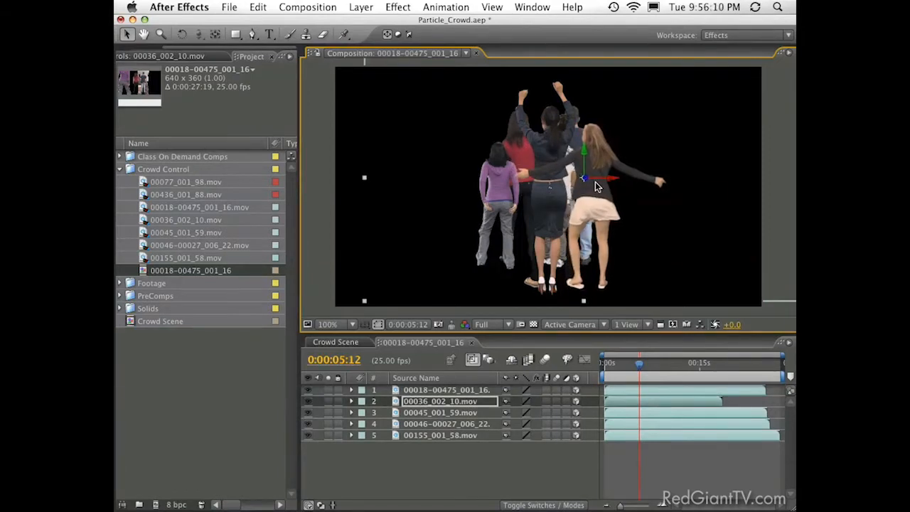
- Move the 00045_001_59.mov layer back and left in the group, and lock the 00036_002_10.mov, 00045_001_59.mov and 00155_001_58.mov layers
left_click(543, 153)
left_click_drag(550, 188, 455, 194)
left_click_drag(533, 139, 546, 144)
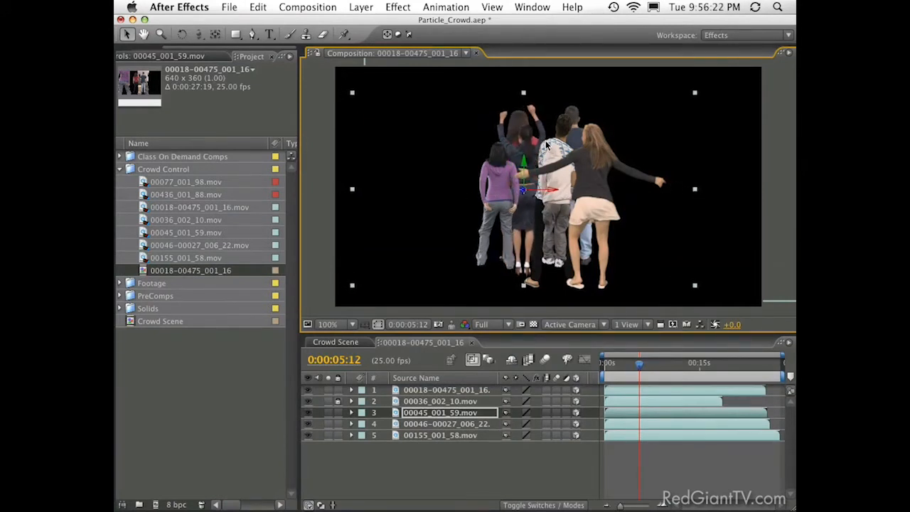
key("F2")
left_click_drag(520, 123, 483, 108)
key("super+z")
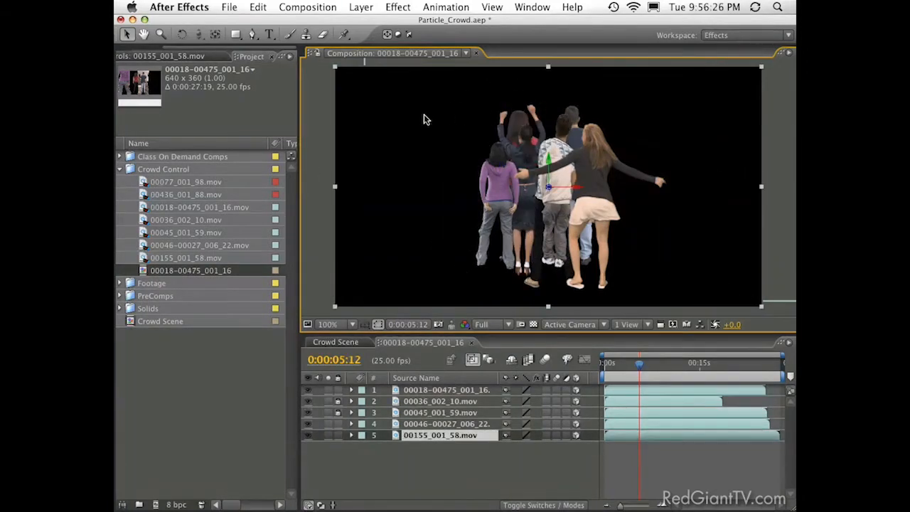
key("super+l")
left_click_drag(492, 146, 469, 155)
left_click_drag(488, 190, 652, 173)
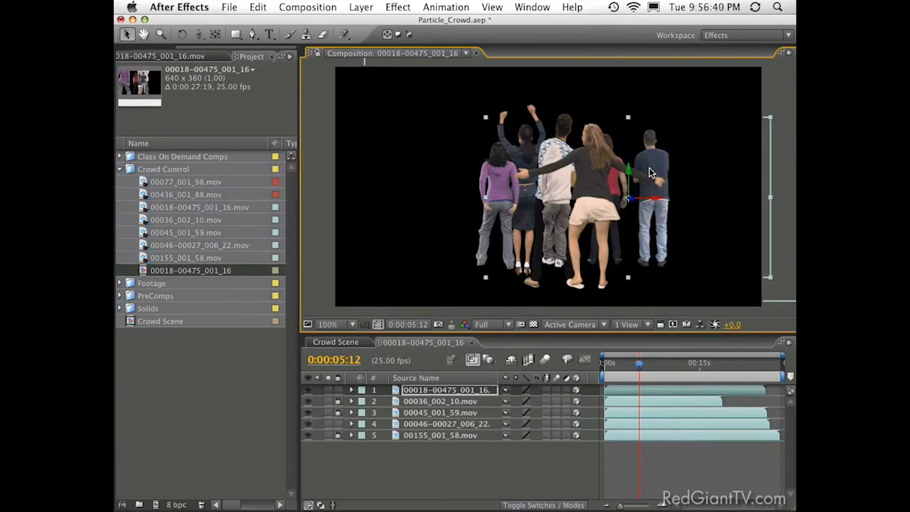
left_click(683, 169)
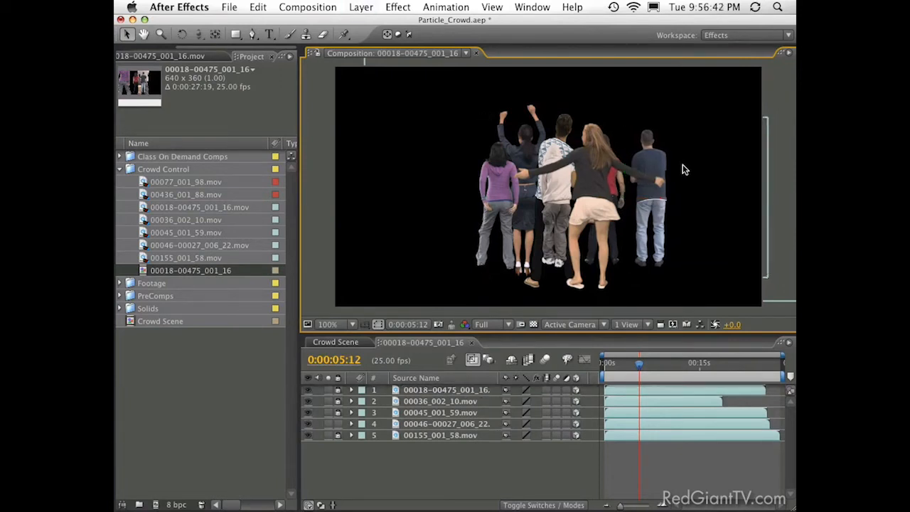
left_click(601, 184)
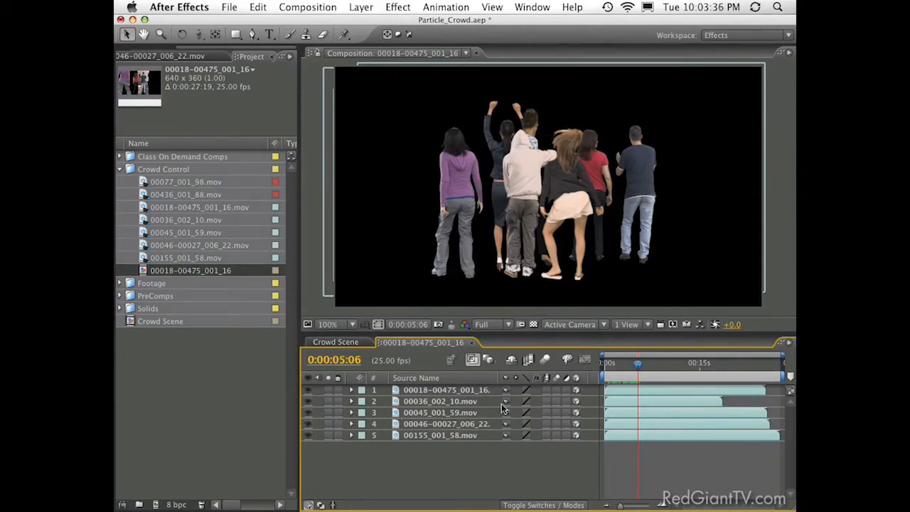
- Pre-compose all five crowd layers as "Crowd PreComp", moving all attributes into the new composition
left_click_drag(471, 465, 320, 353)
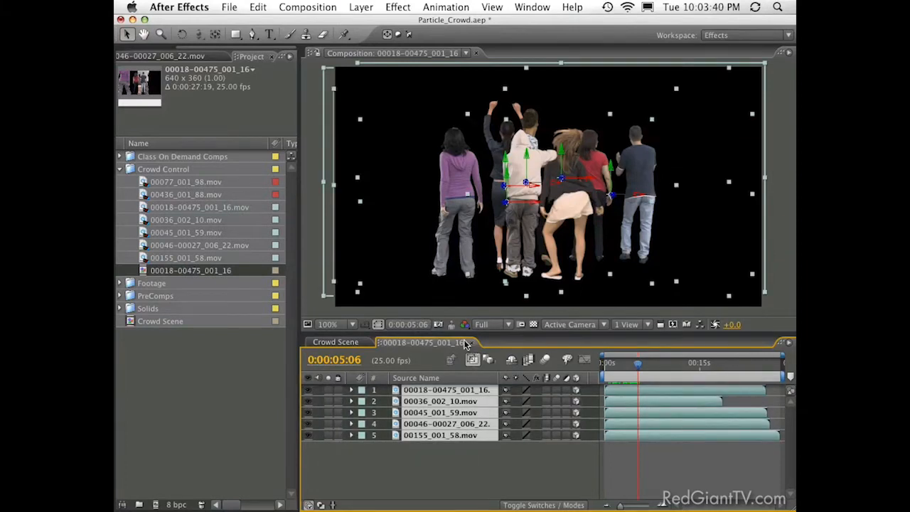
key("super+shift+c")
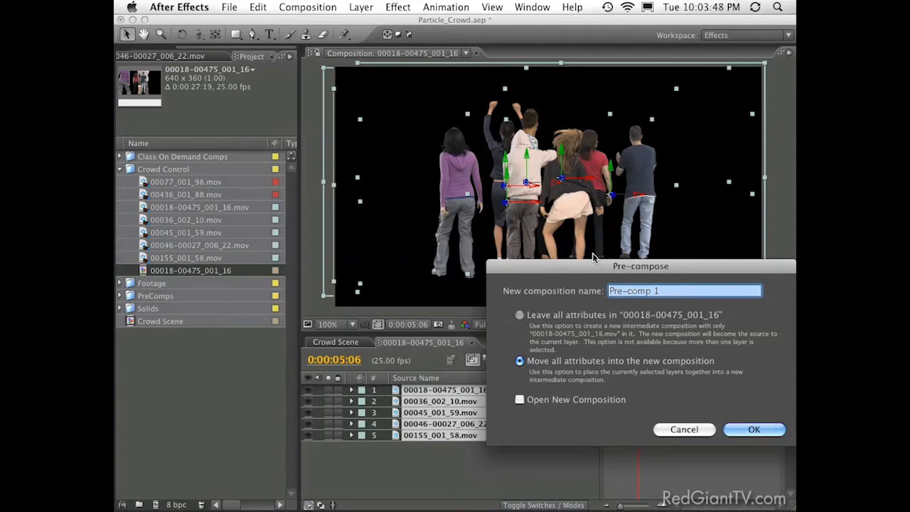
type("Crowd PreComp")
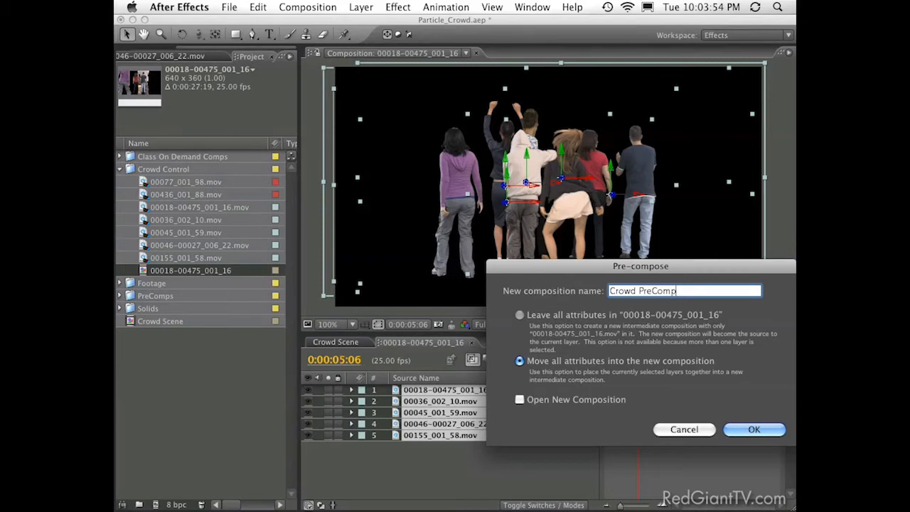
key("Return")
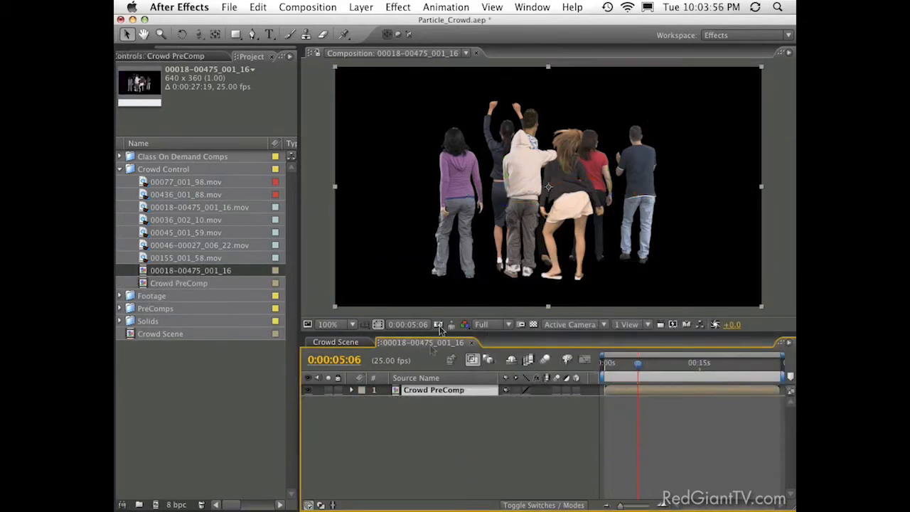
left_click(171, 272)
key("Return")
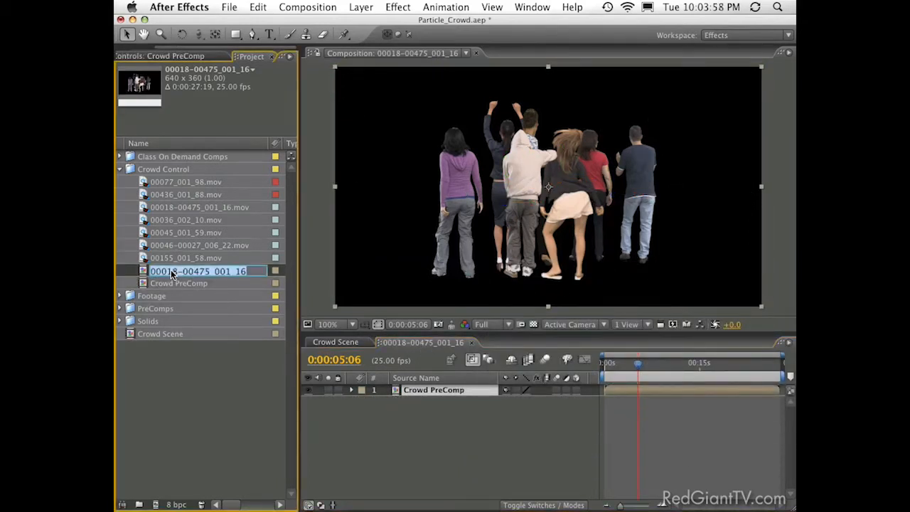
type("Cr")
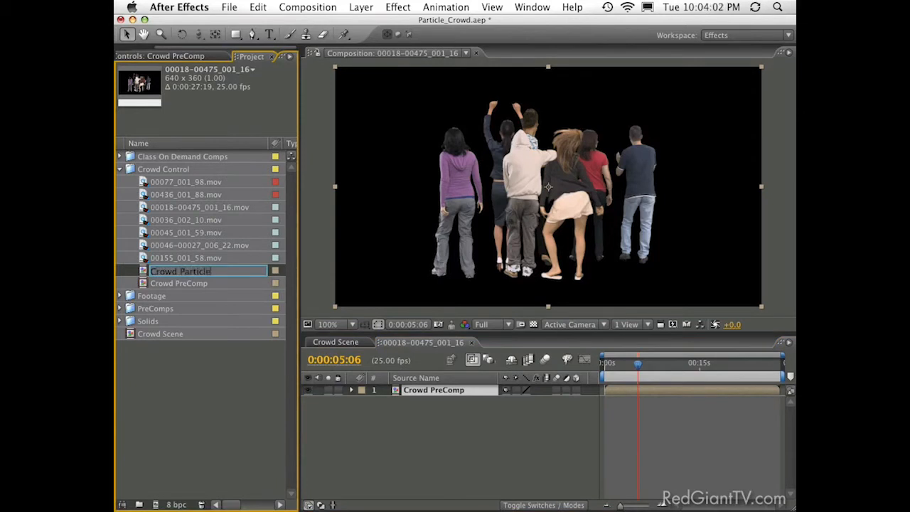
type("owd Particle")
key("Return")
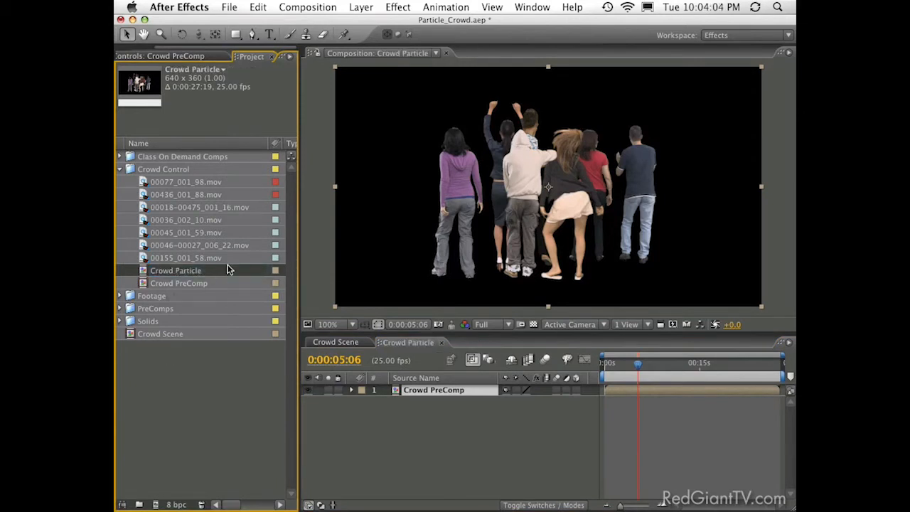
left_click(156, 284, "shift")
left_click_drag(157, 285, 150, 401)
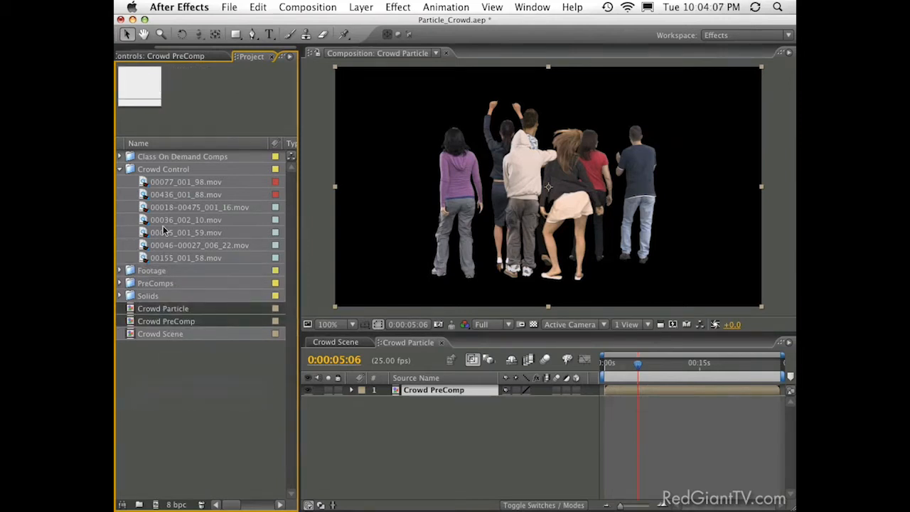
- Collapse the Crowd Control folder, deselect the Crowd PreComp layer and save the project
left_click(120, 169)
left_click(408, 421)
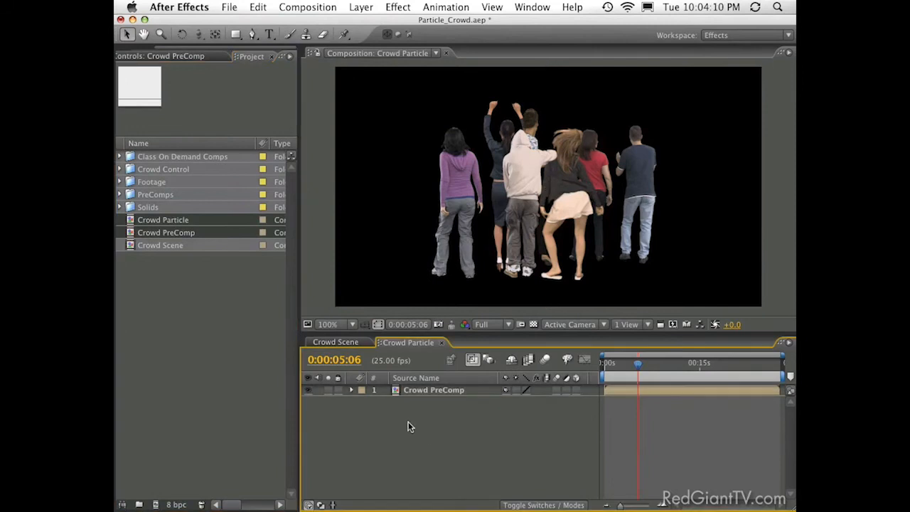
key("super+s")
- Create a new comp-sized 640 x 360 solid in a near-black gray in the Crowd Particle composition
left_click(361, 7)
mouse_move(369, 23)
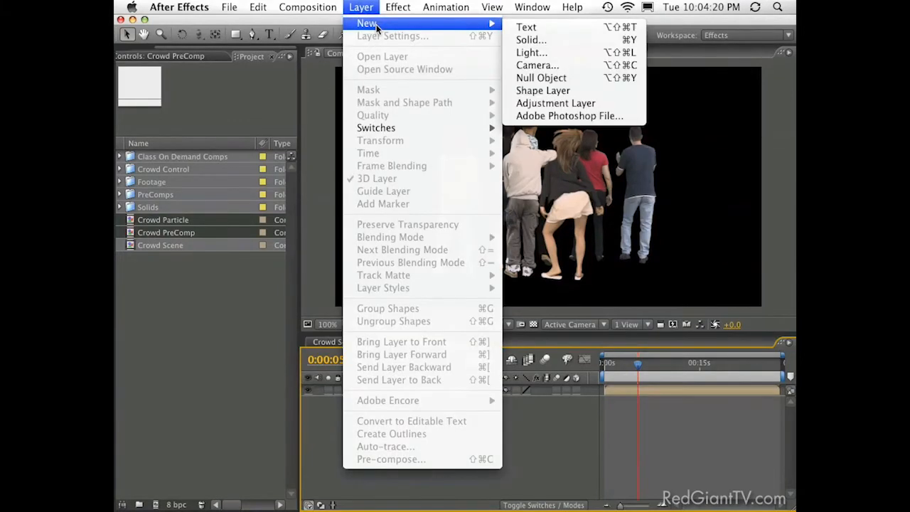
left_click(512, 39)
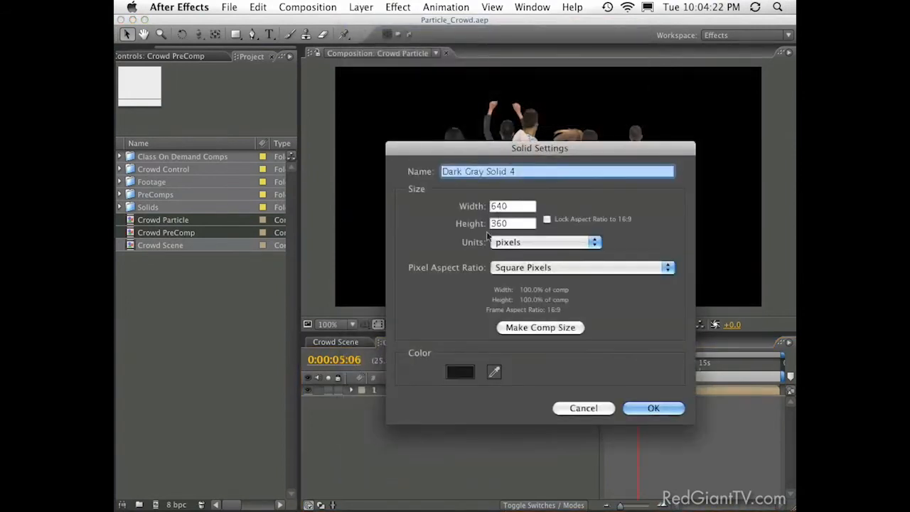
left_click(551, 331)
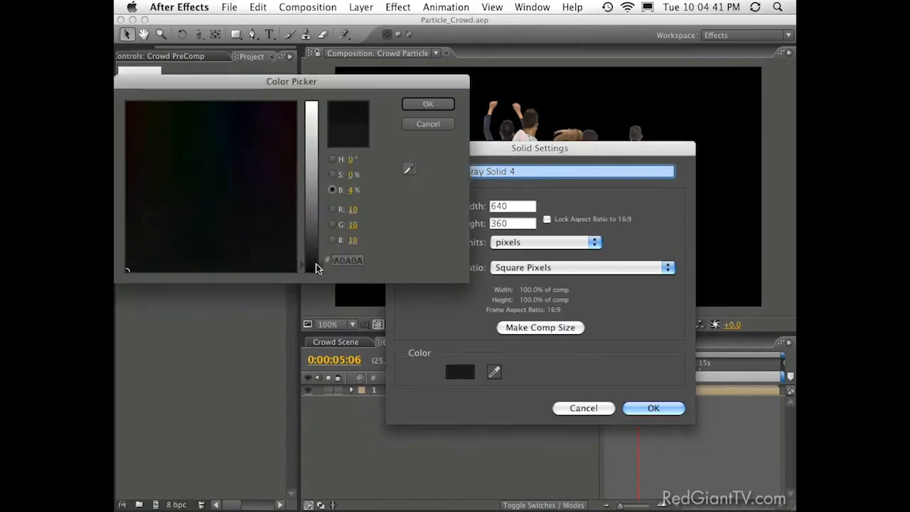
left_click_drag(315, 263, 319, 268)
key("Return")
key("Return")
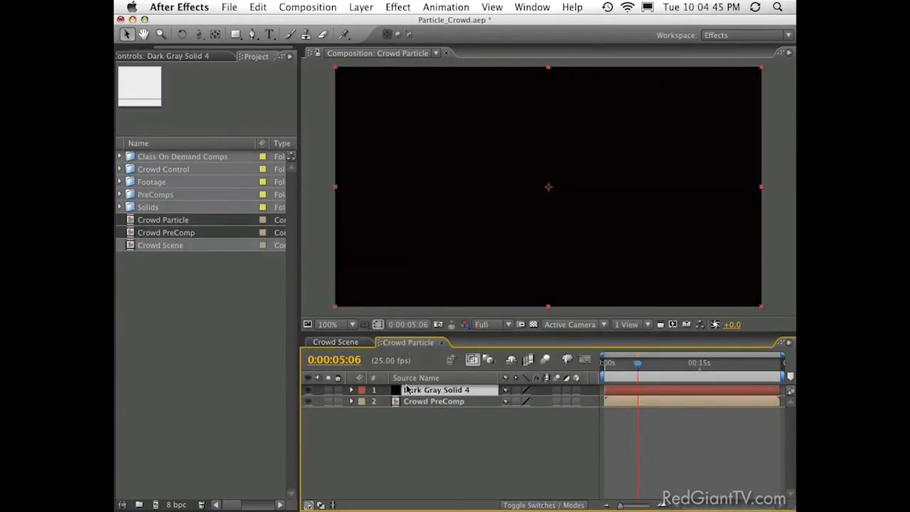
- Apply the Set Matte effect to the new solid, taking the matte from Crowd PreComp's alpha channel
left_click(389, 6)
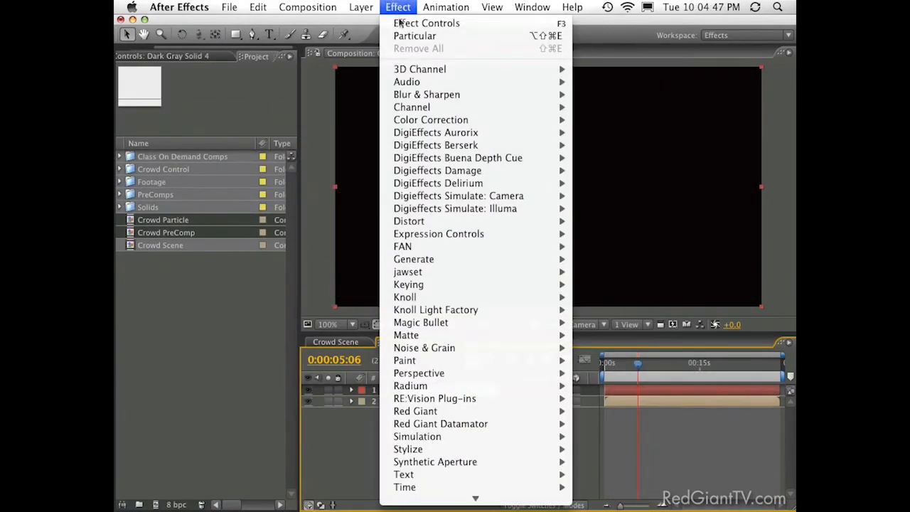
mouse_move(462, 107)
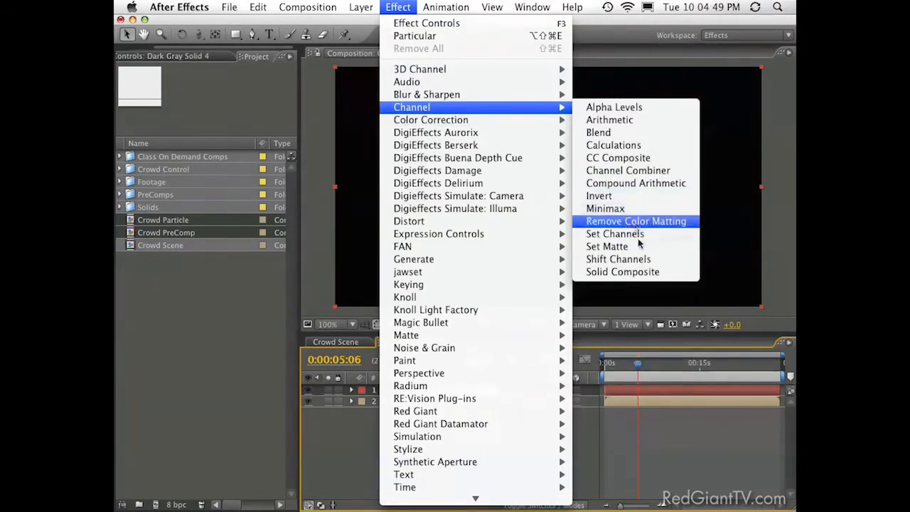
left_click(609, 246)
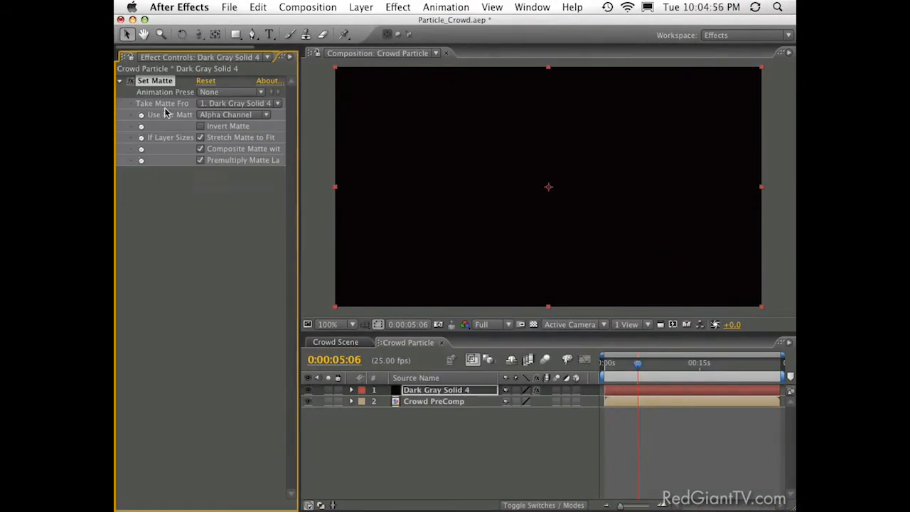
left_click(202, 106)
left_click(232, 114)
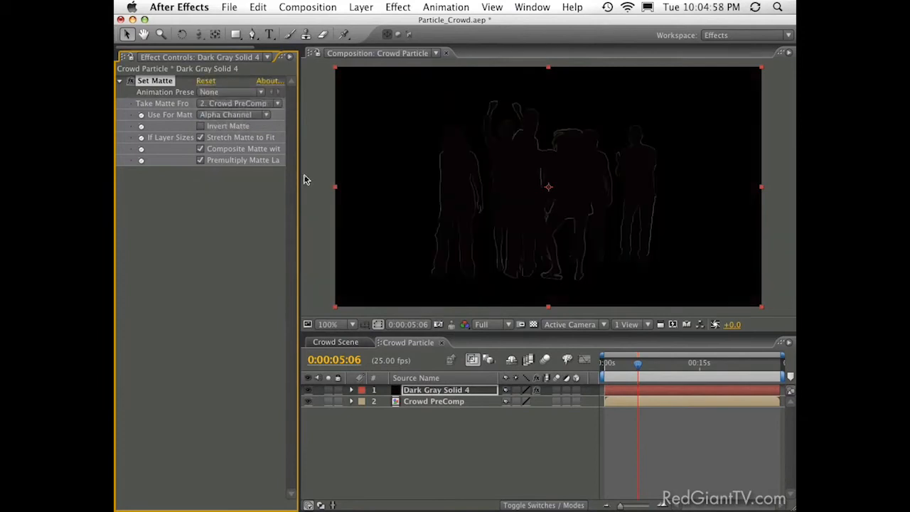
- Show the transparency grid and invert the solid's Set Matte so the people are cut out of it
left_click(534, 324)
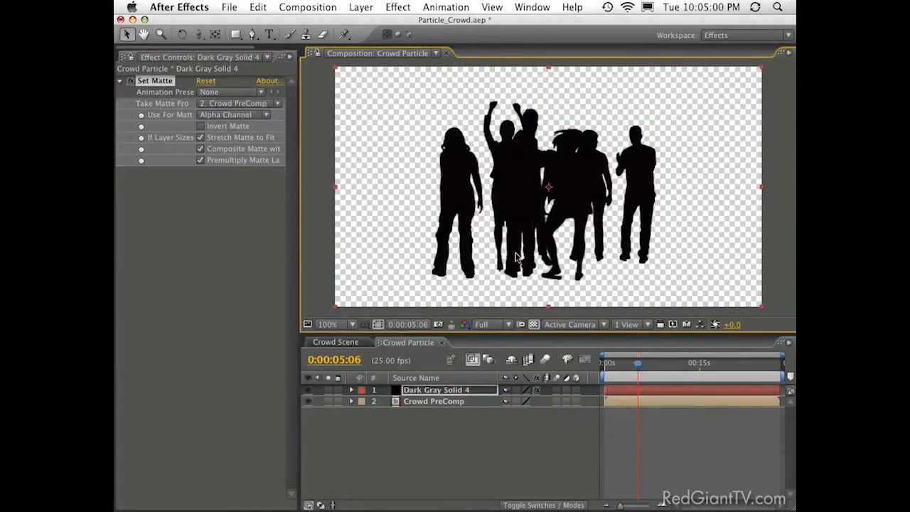
left_click(228, 130)
left_click(213, 127)
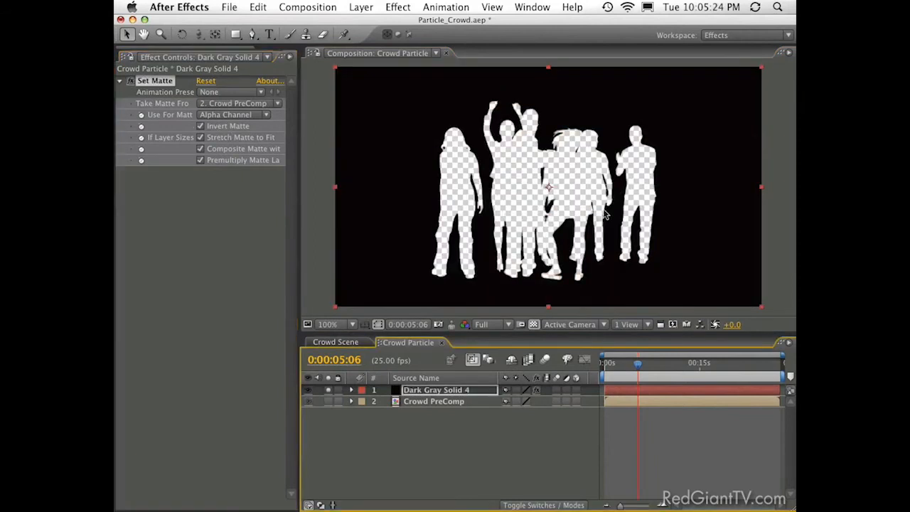
- Apply Fast Blur to the solid with Blurriness 10 and Repeat Edge Pixels enabled
left_click(399, 7)
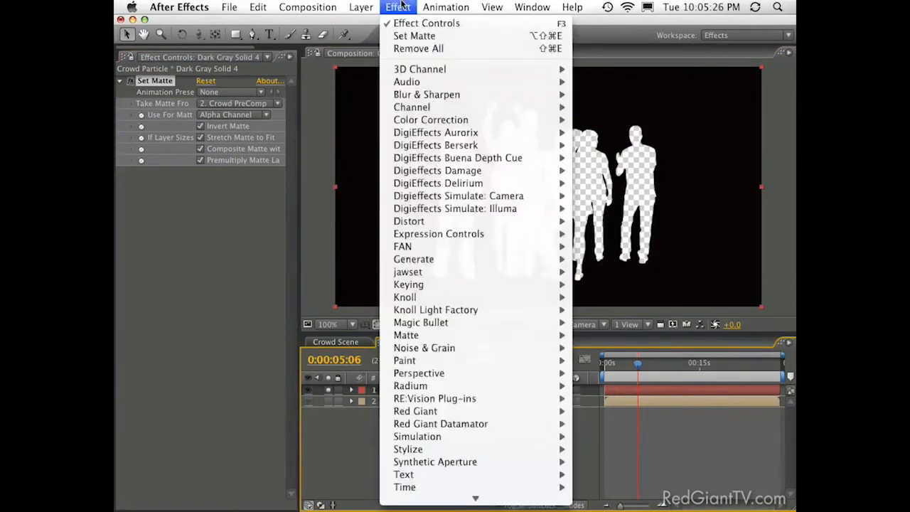
mouse_move(455, 95)
left_click(621, 183)
type("10")
key("Return")
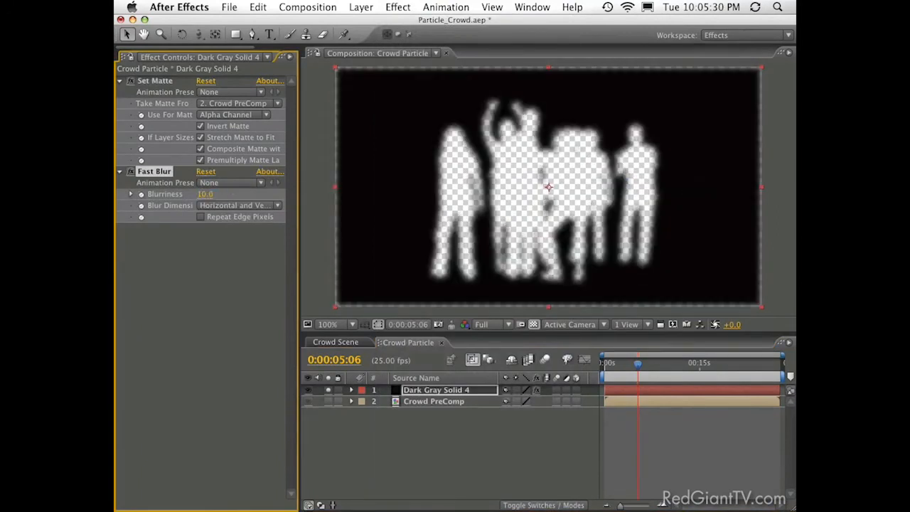
left_click(235, 218)
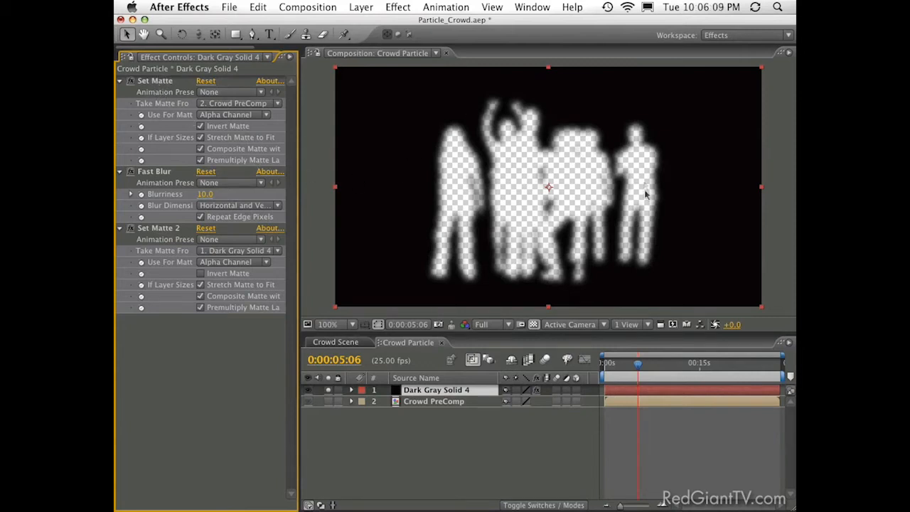
- Set the solid's Set Matte 2 effect to take its matte from Crowd PreComp, using the alpha channel
left_click(151, 171)
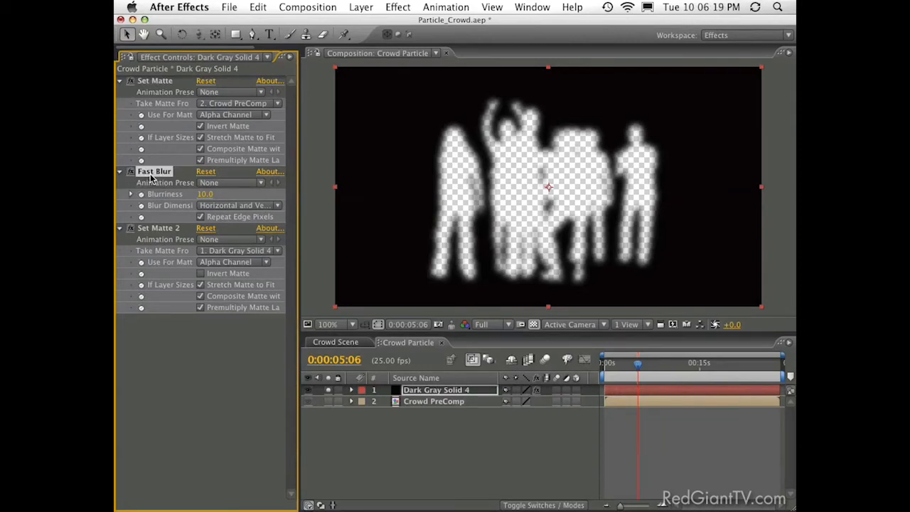
left_click(166, 83)
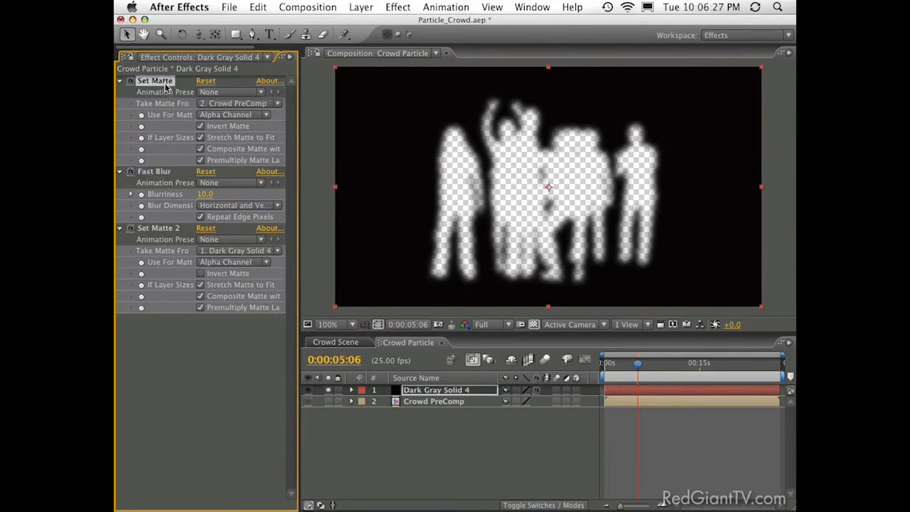
left_click(158, 227)
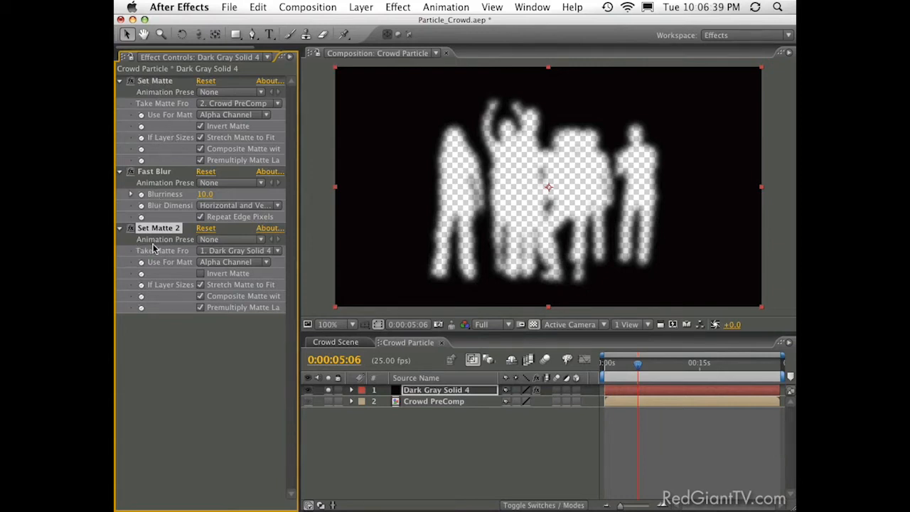
left_click(224, 263)
left_click(219, 263)
left_click(242, 250)
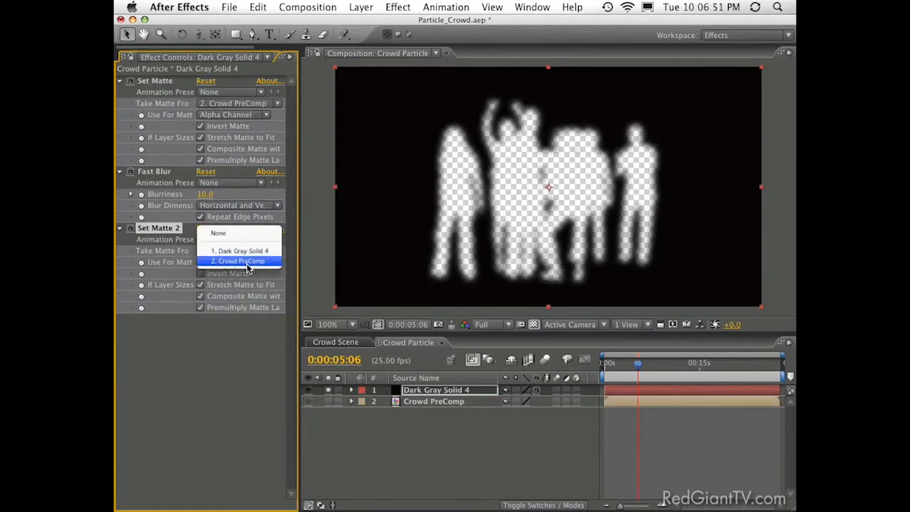
left_click(245, 262)
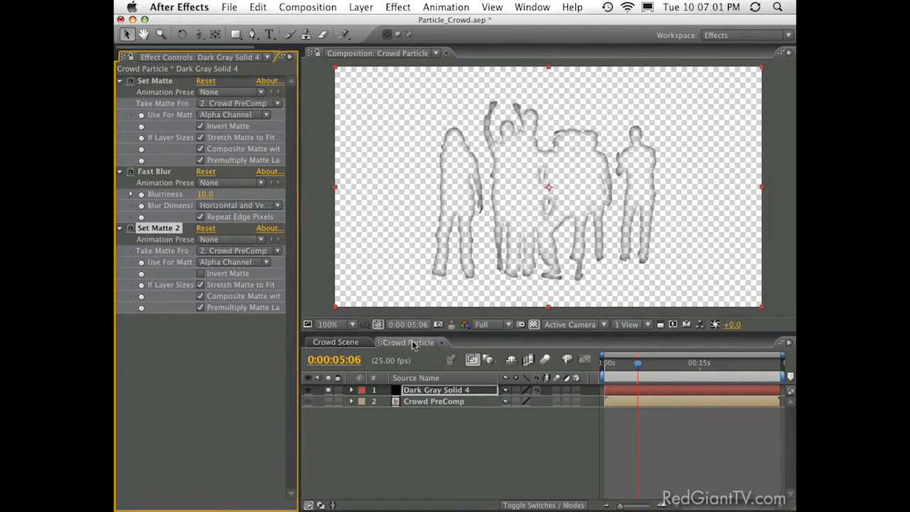
- Check the solid's edge outlines at 0:00:06:05, and turn off the solid's solo to show Crowd PreComp with it
left_click(534, 324)
left_click(534, 324)
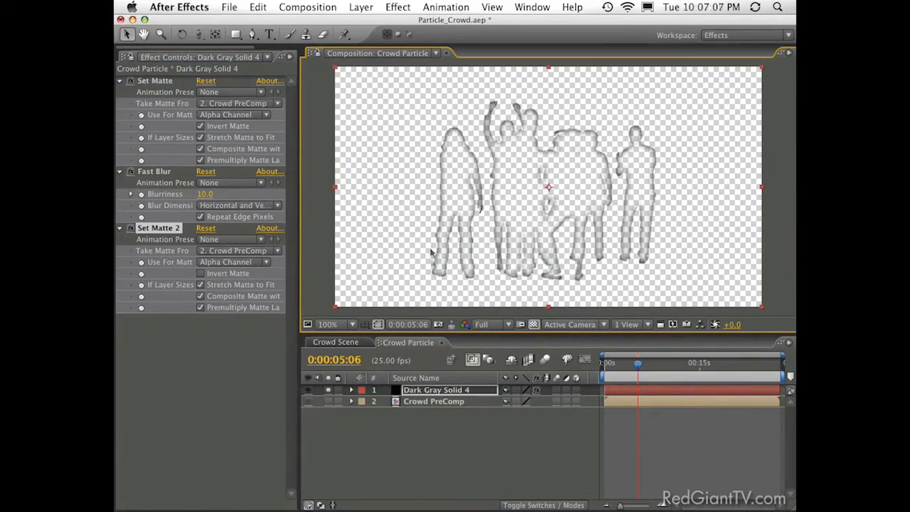
left_click(641, 377)
left_click_drag(641, 376, 644, 377)
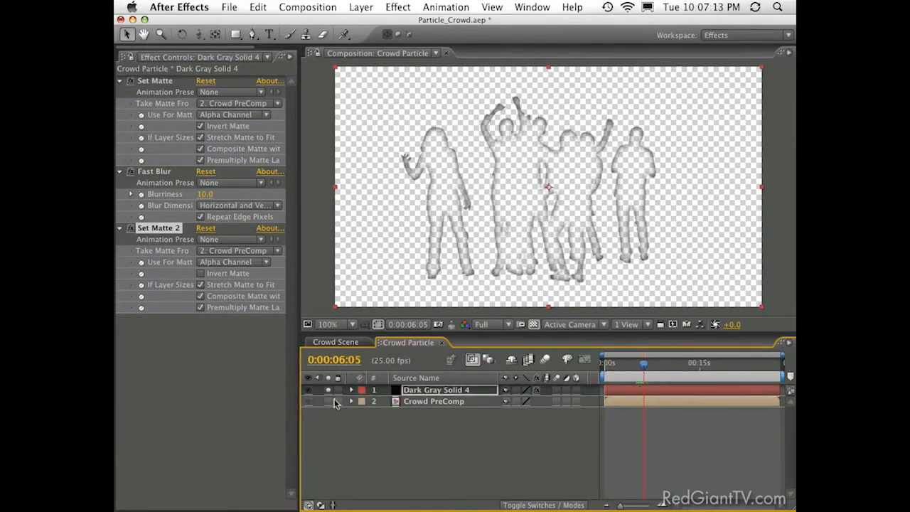
left_click(329, 400)
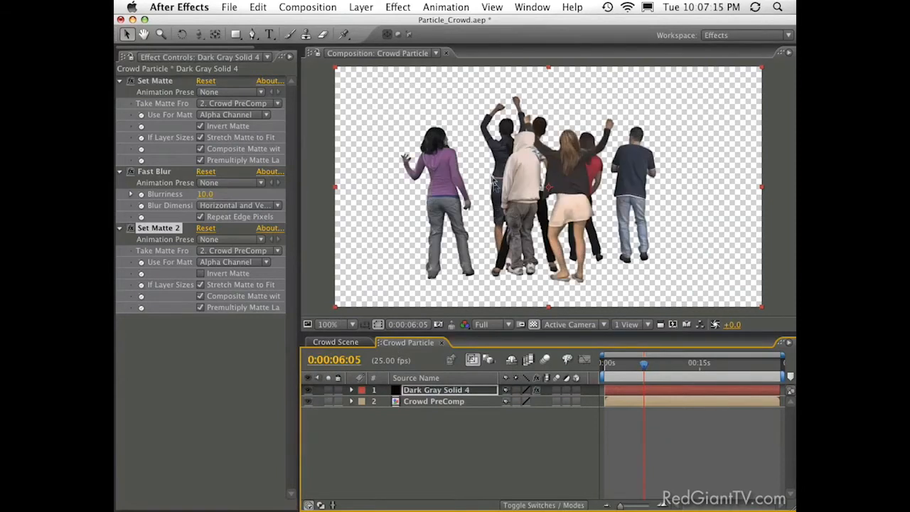
left_click(330, 397)
left_click(329, 394)
- Set Crowd PreComp's track matte to Alpha Matte using the Dark Gray Solid 4 layer
left_click(542, 505)
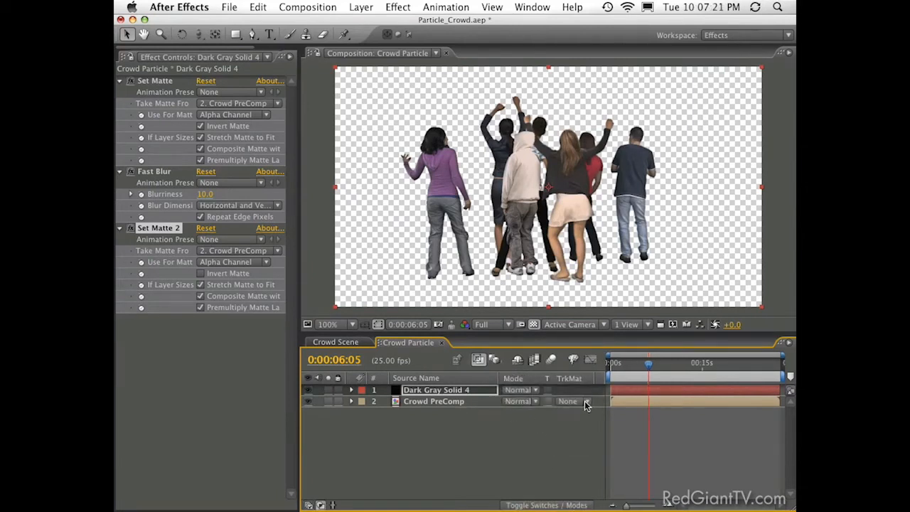
left_click(436, 401)
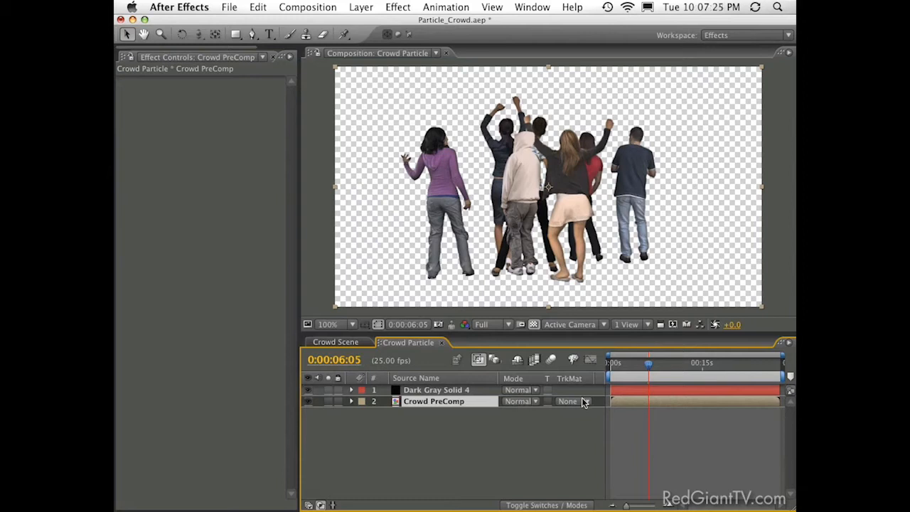
left_click(549, 504)
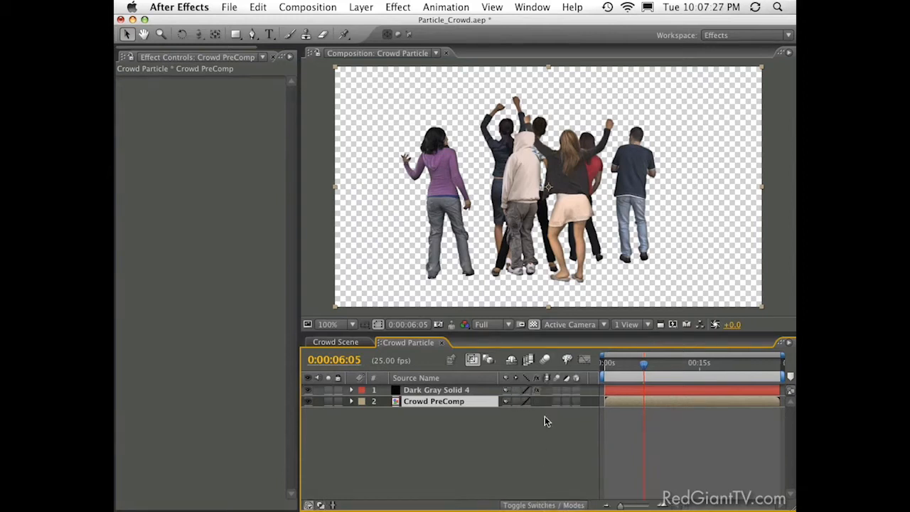
left_click(420, 392)
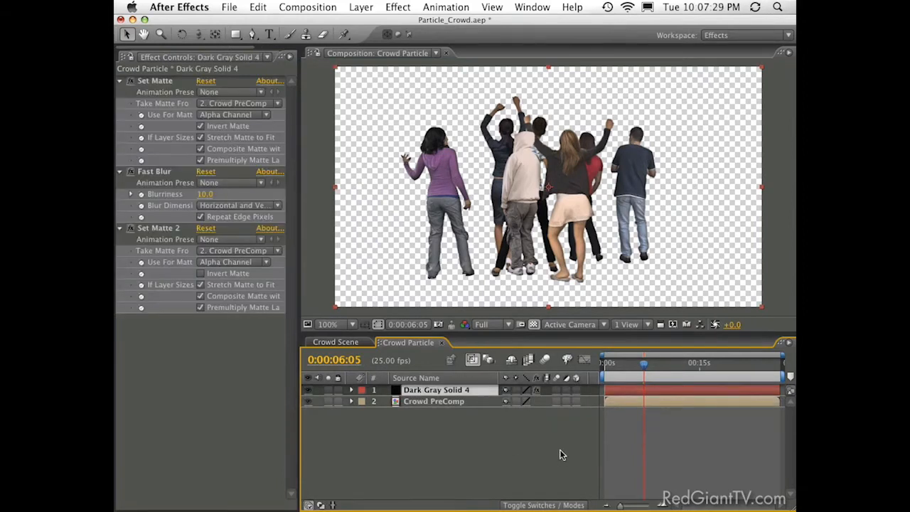
left_click(544, 504)
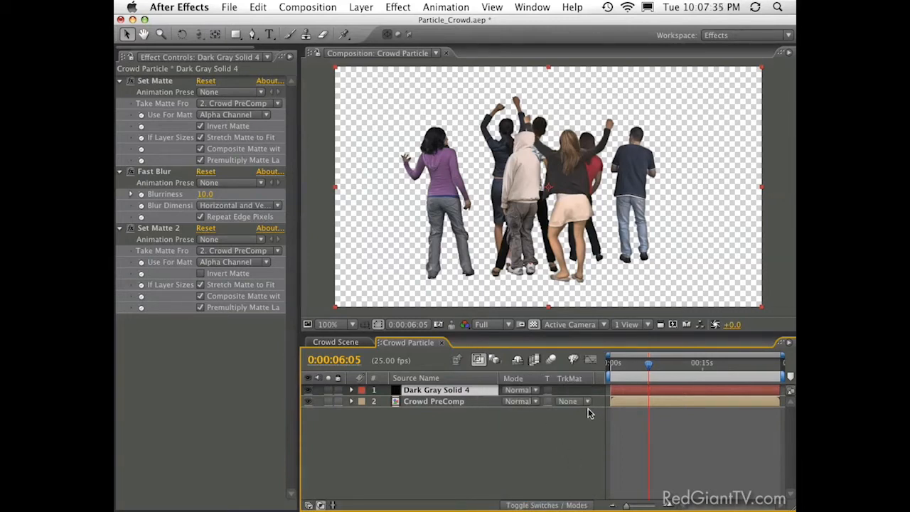
left_click(417, 403)
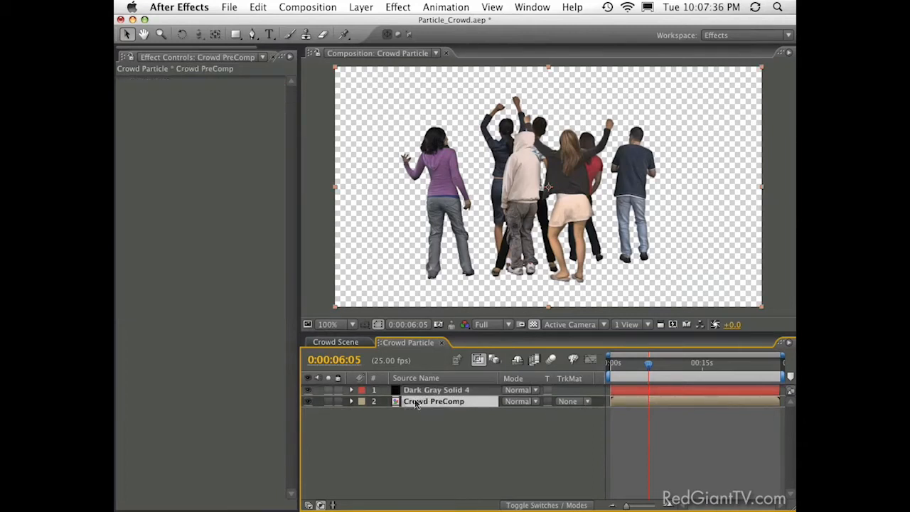
left_click(580, 408)
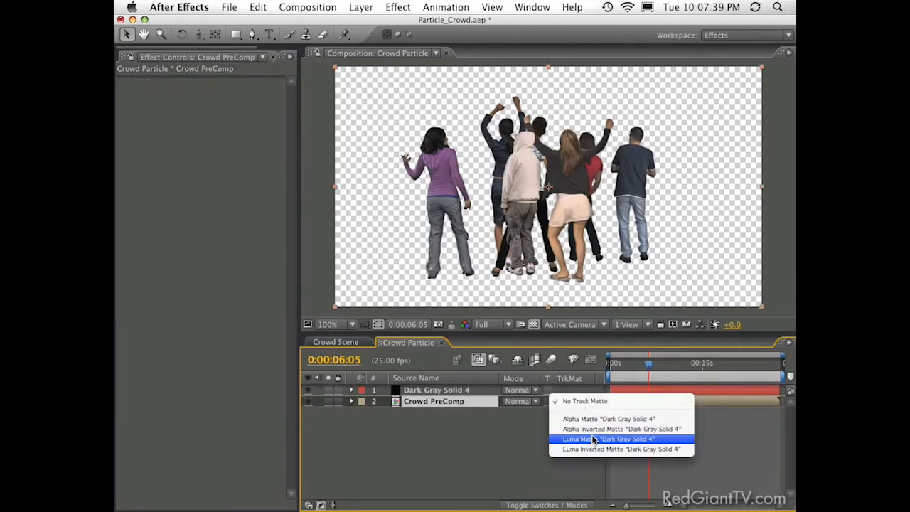
left_click(597, 417)
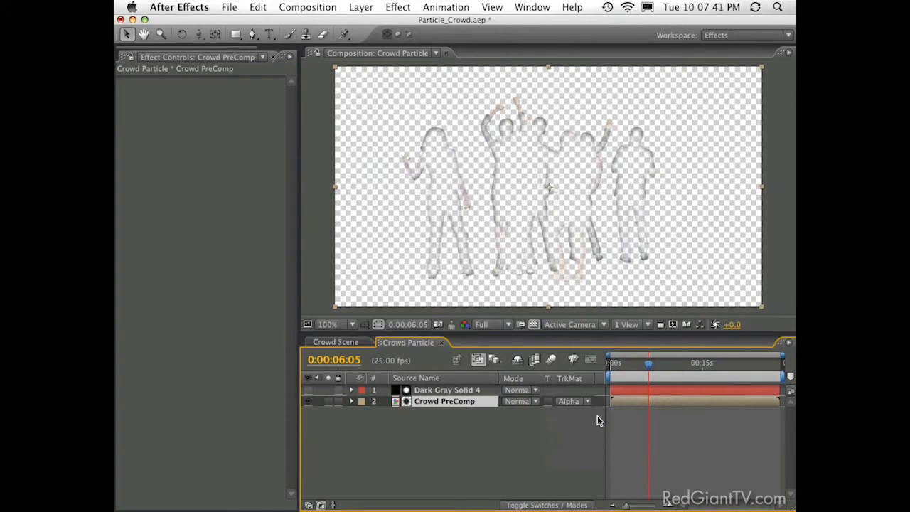
- Hide the transparency grid, move to 0:00:10:09 and set the solid's Fast Blur Blurriness to 3
left_click(534, 325)
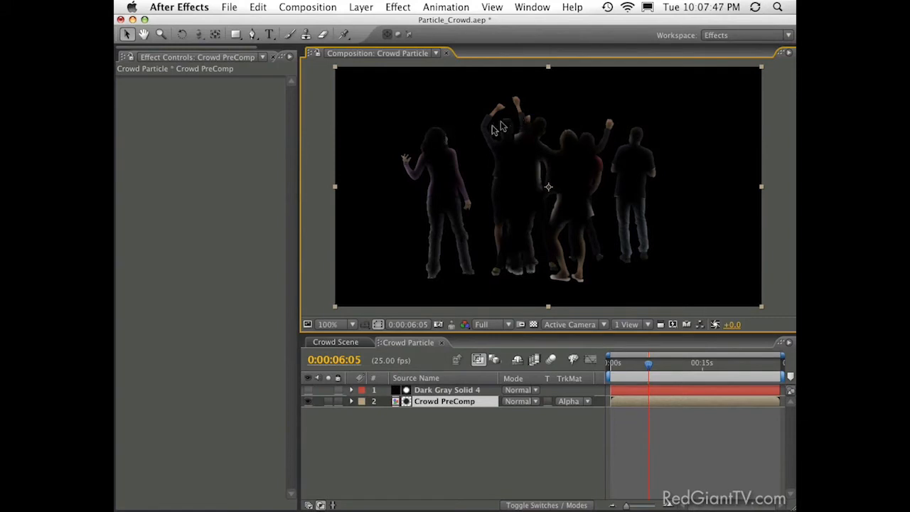
left_click_drag(648, 363, 674, 364)
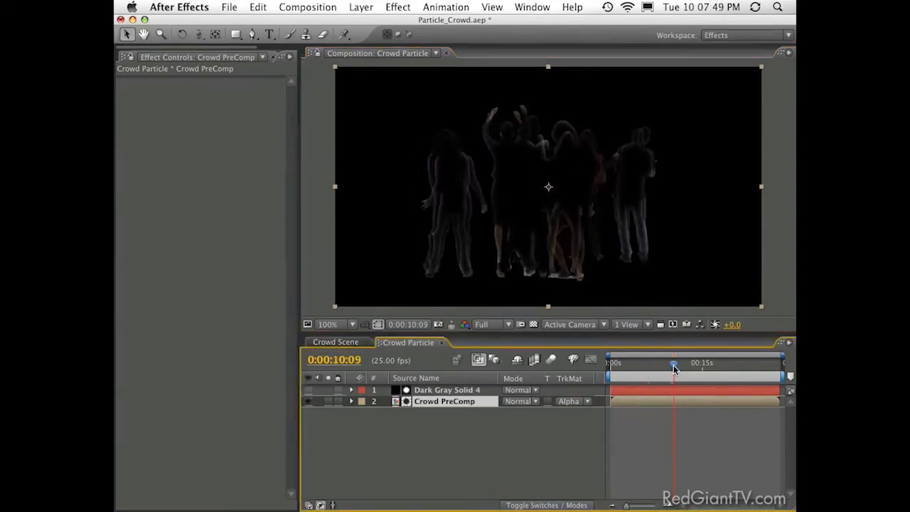
left_click(438, 390)
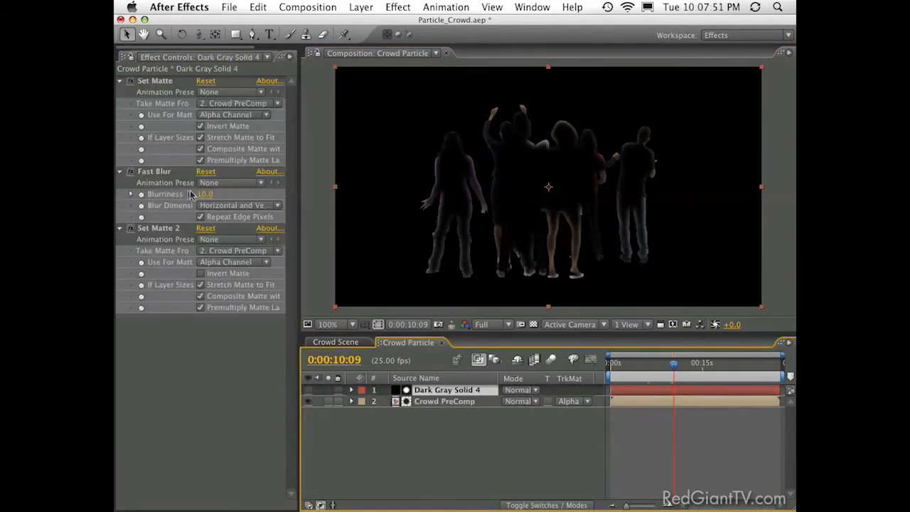
left_click_drag(197, 194, 197, 198)
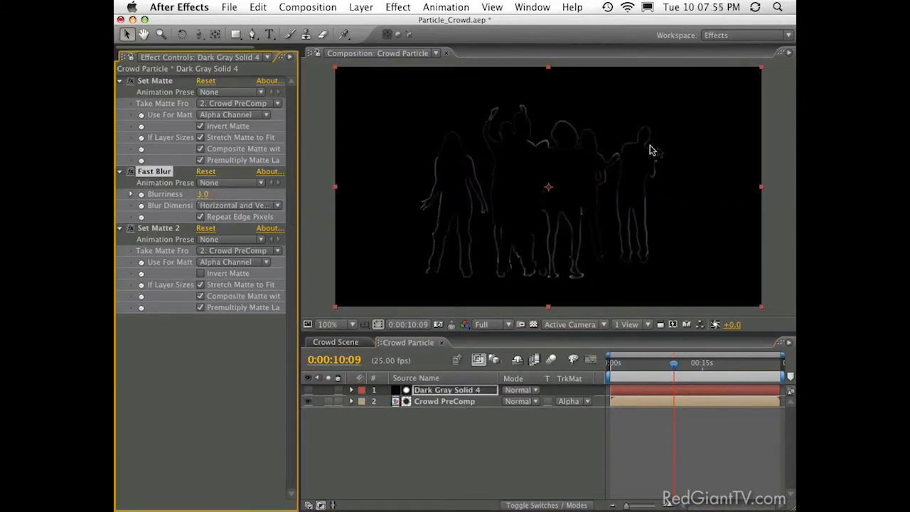
- Draw a rectangular mask on Crowd PreComp covering the frame from above its top edge to about hip level, with Mask Feather 0, 69 pixels
left_click(430, 401)
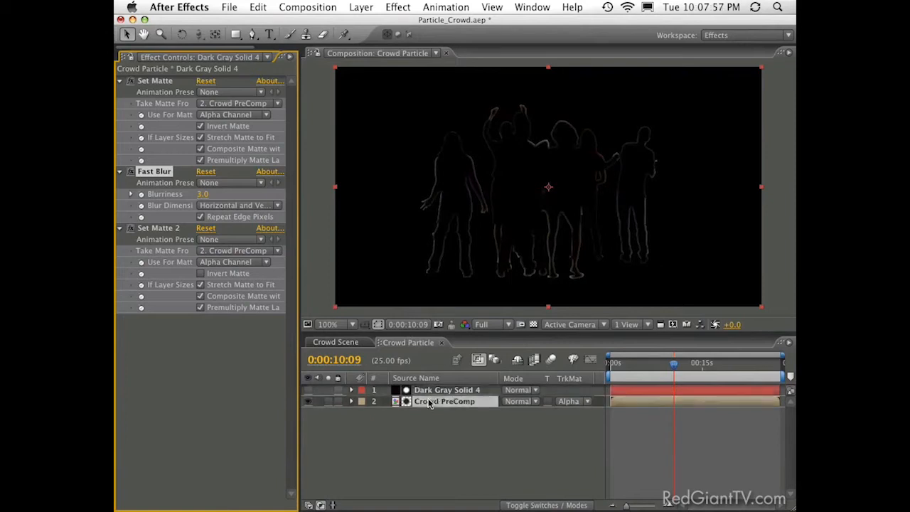
left_click(236, 34)
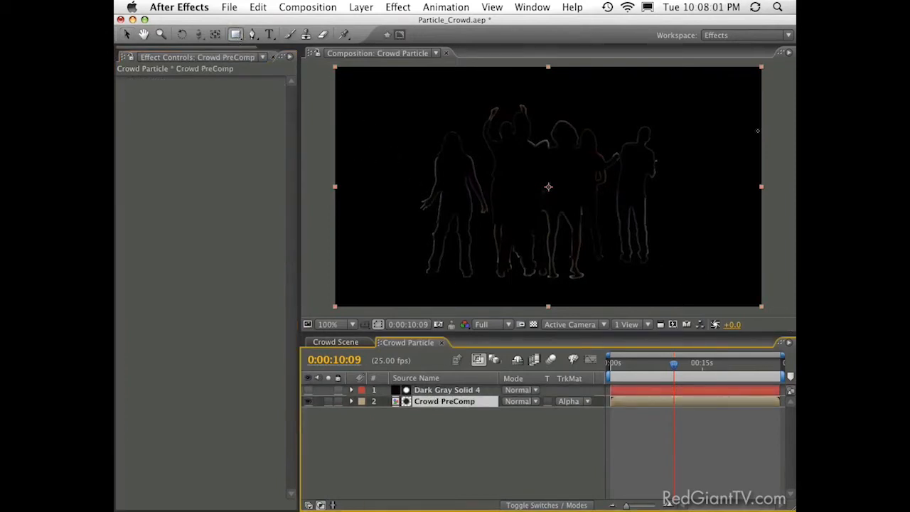
left_click_drag(775, 59, 304, 209)
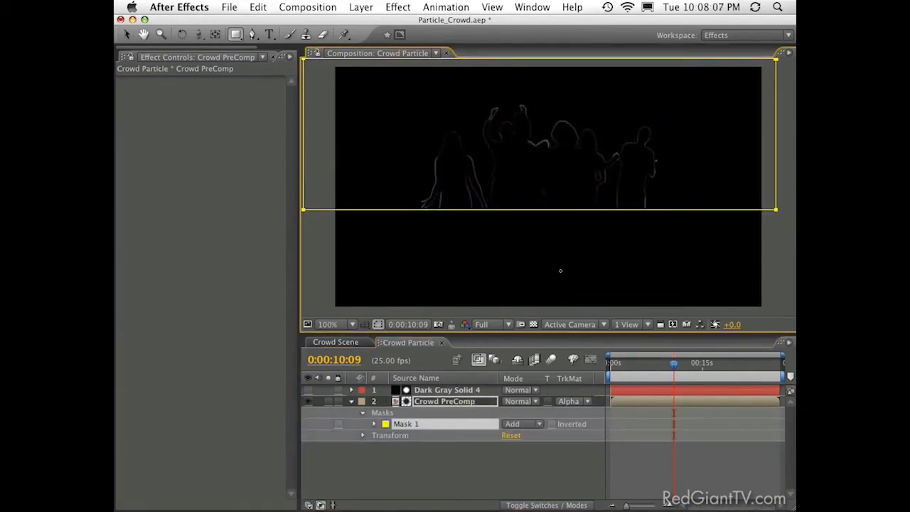
key("f")
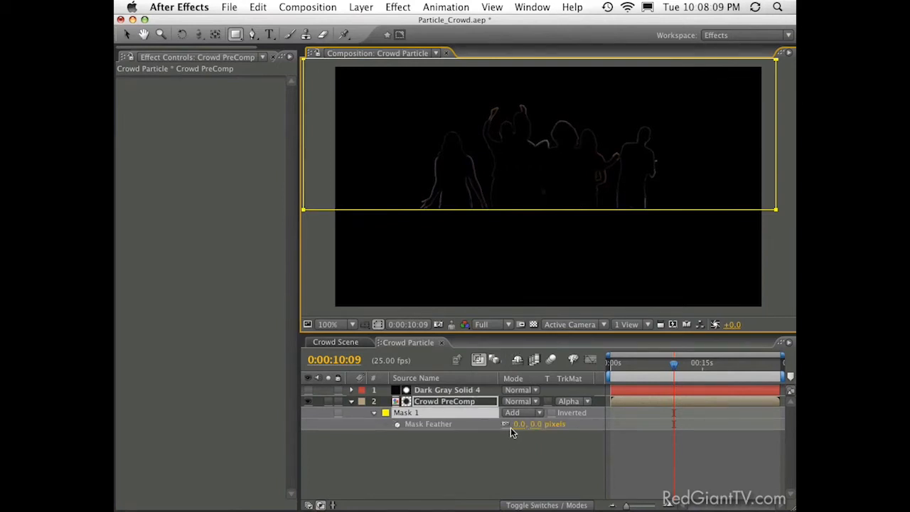
left_click_drag(535, 425, 582, 428)
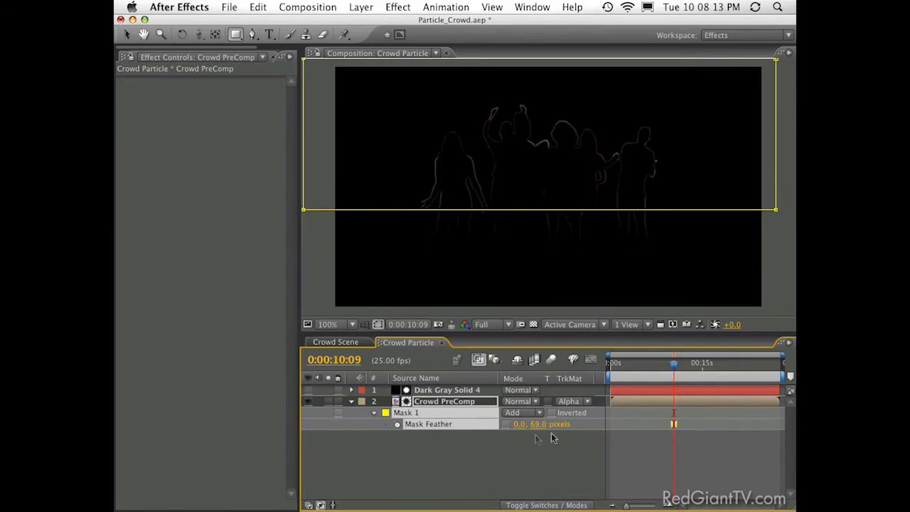
- Check the masked outlines' fade toward the legs against the transparency grid, and hide the grid again
left_click(532, 324)
left_click(540, 324)
left_click(534, 324)
left_click(535, 324)
left_click(535, 324)
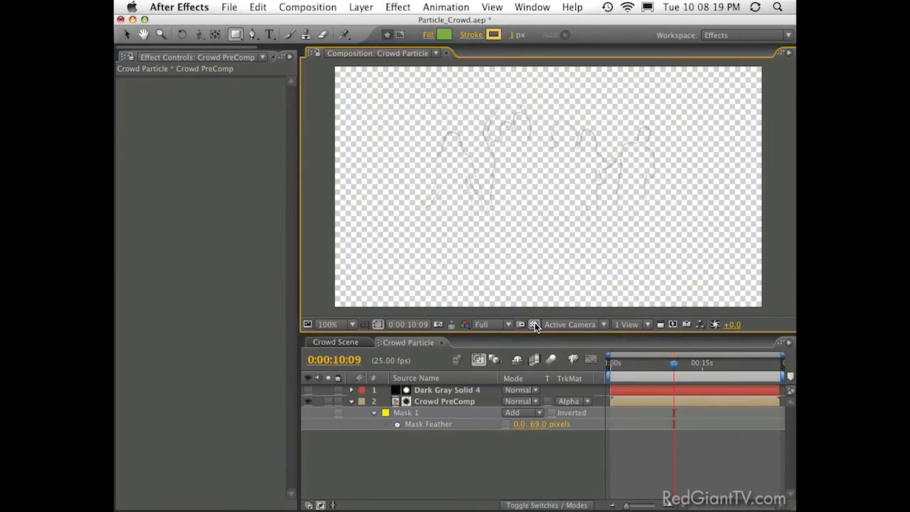
left_click(534, 324)
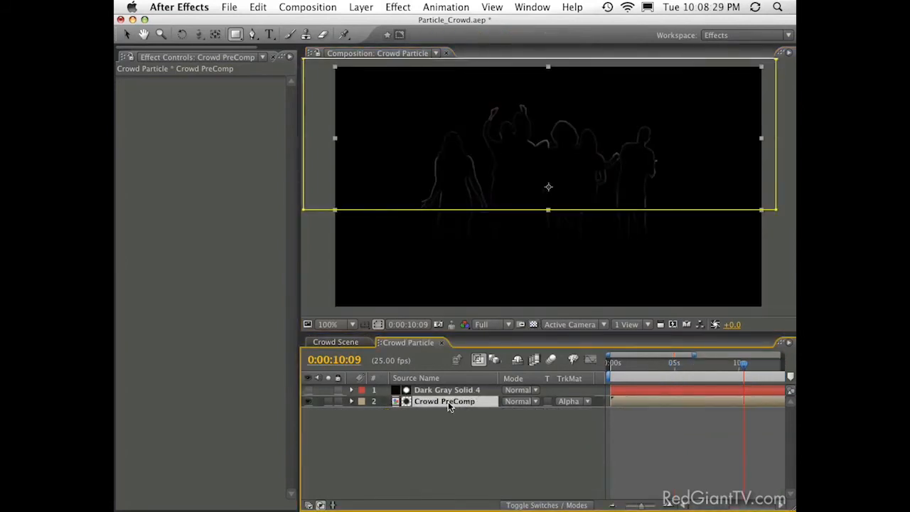
- Duplicate Crowd PreComp, place the copy at the bottom of the layer stack and set its track matte to No Track Matte
key("super+d")
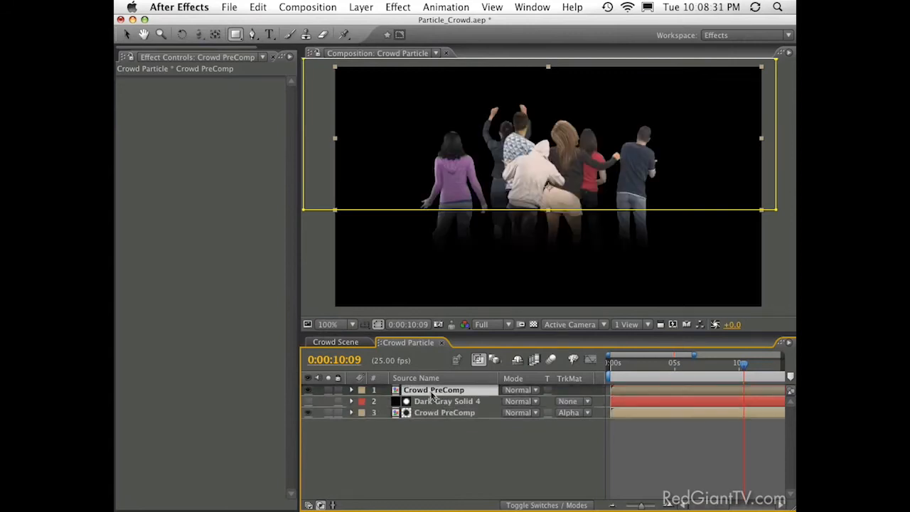
left_click_drag(432, 396, 455, 444)
left_click(568, 415)
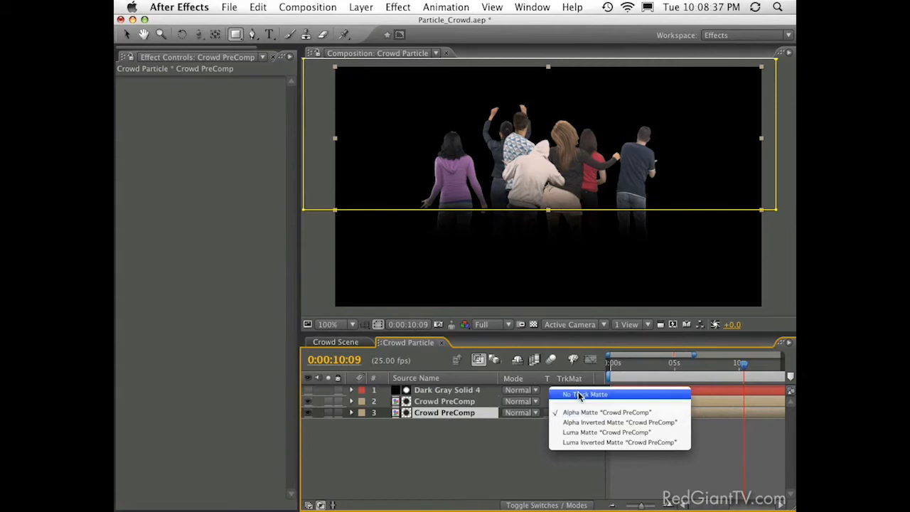
left_click(578, 395)
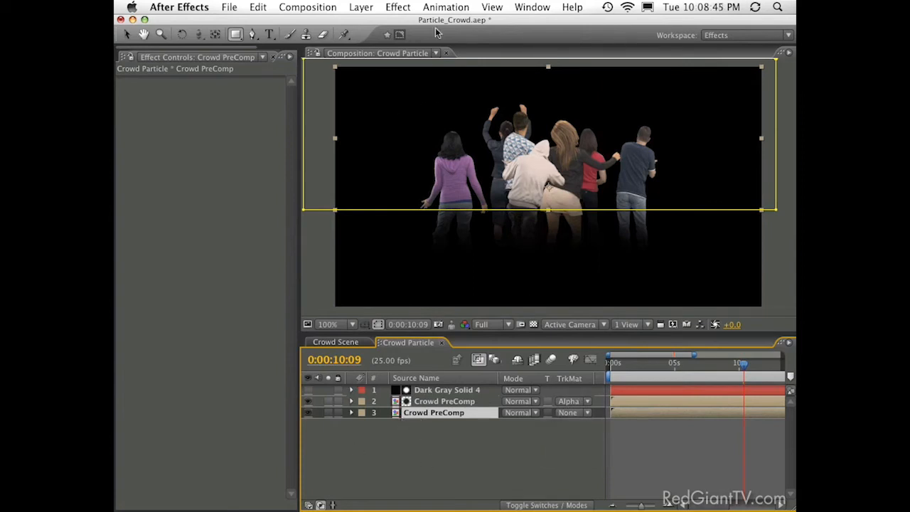
- Apply the Fill effect to the bottom Crowd PreComp layer and set its color to black (000000)
left_click(361, 7)
mouse_move(387, 6)
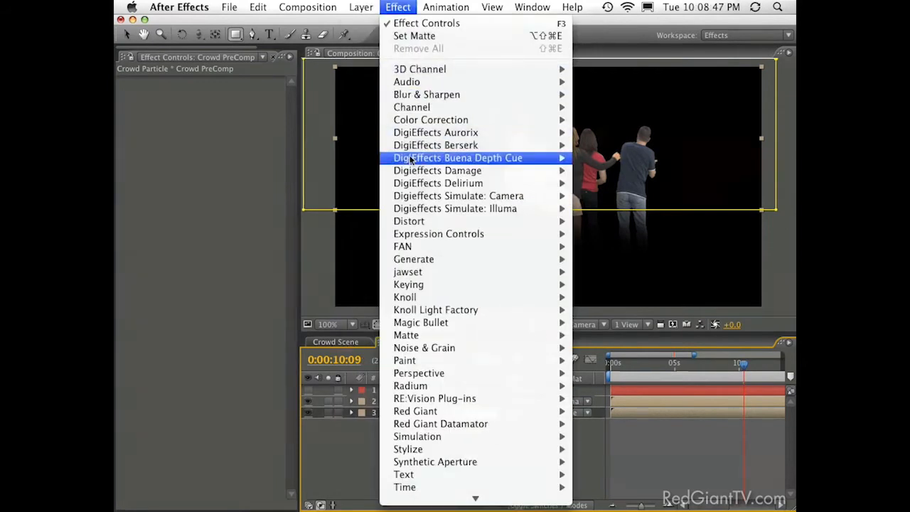
mouse_move(443, 261)
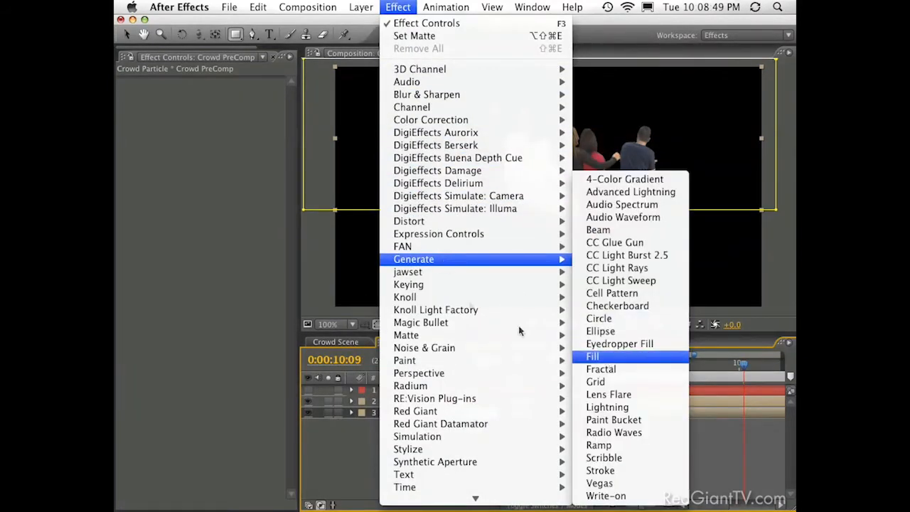
left_click(608, 359)
left_click(202, 128)
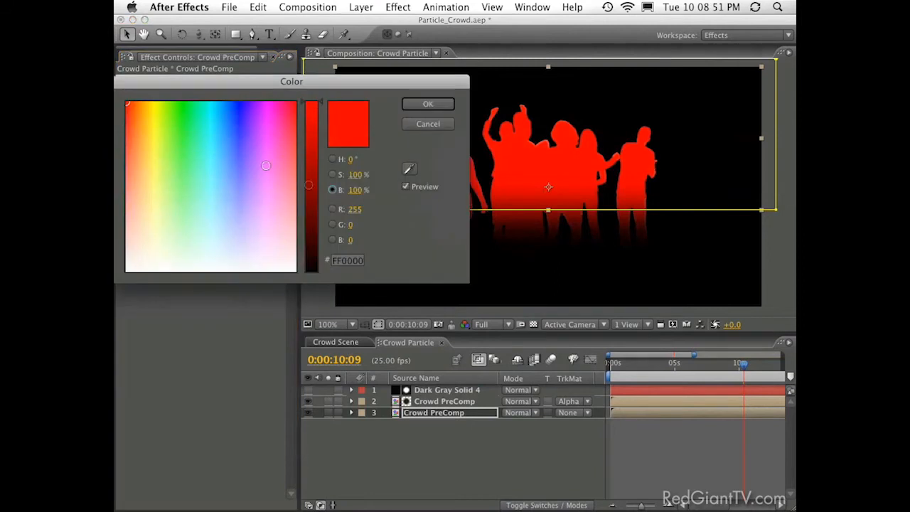
left_click_drag(309, 249, 311, 285)
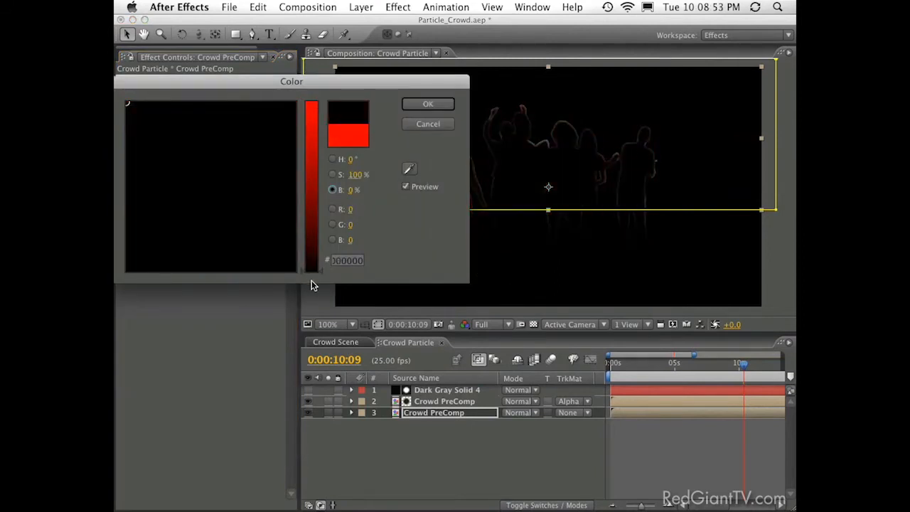
key("Return")
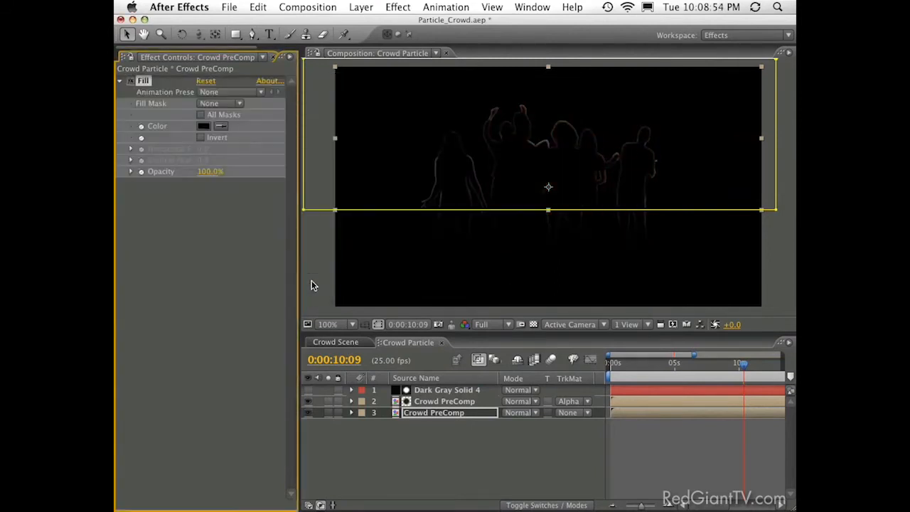
- Preview the rim-lit crowd from 0:00:02:08 and examine the outlines up to 0:00:04:22
left_click(420, 449)
left_click(638, 364)
left_click_drag(636, 364, 641, 364)
key("space")
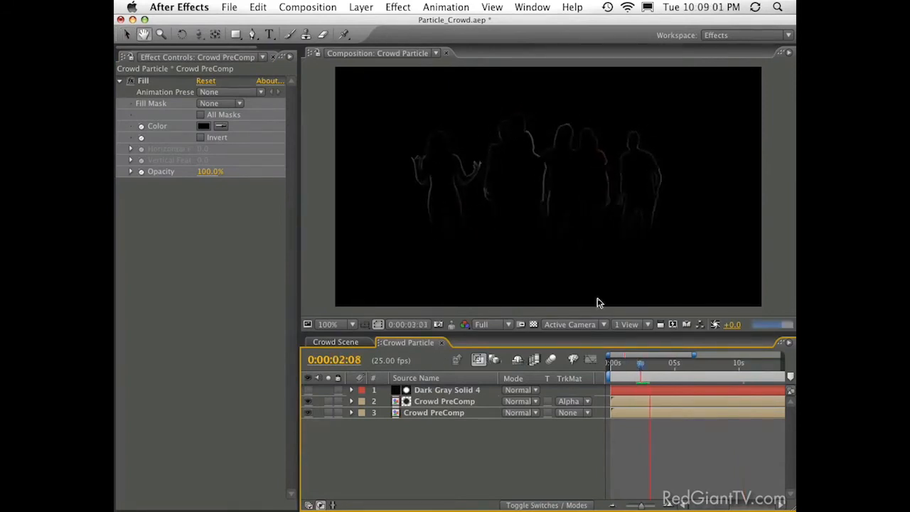
key("space")
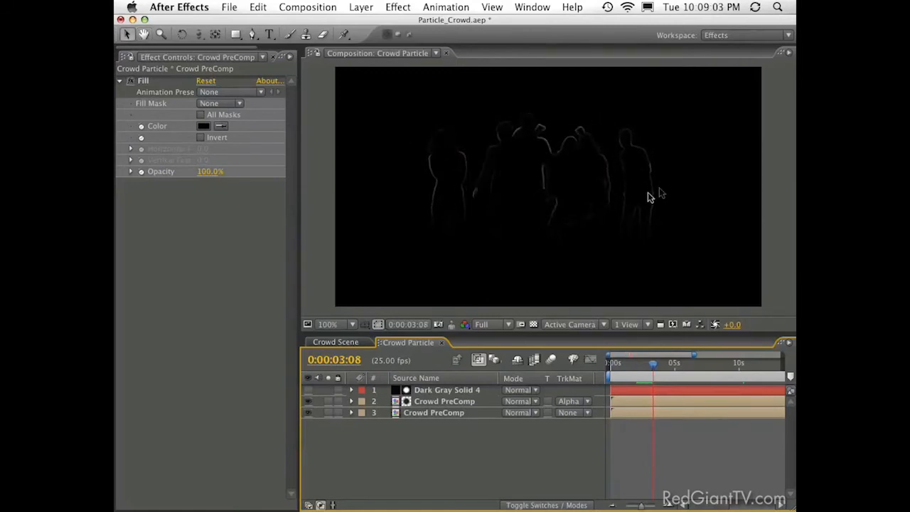
left_click_drag(659, 359, 670, 360)
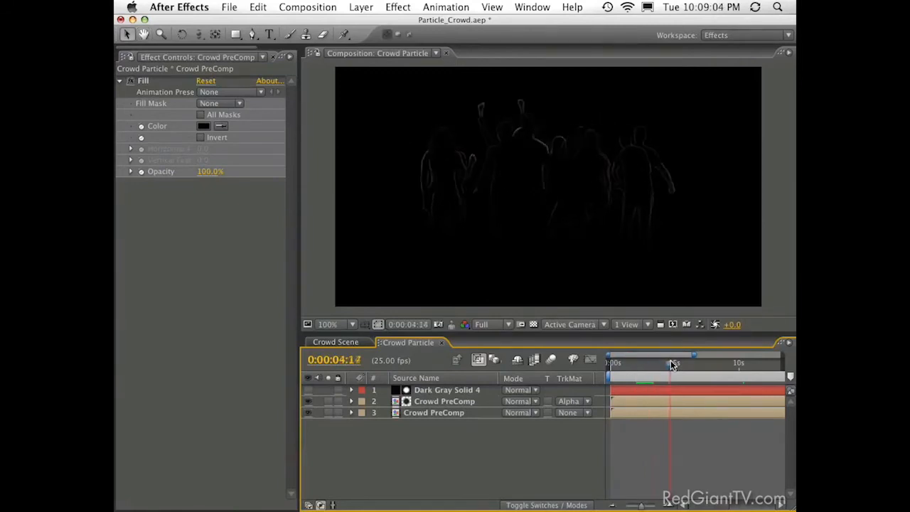
left_click(438, 403)
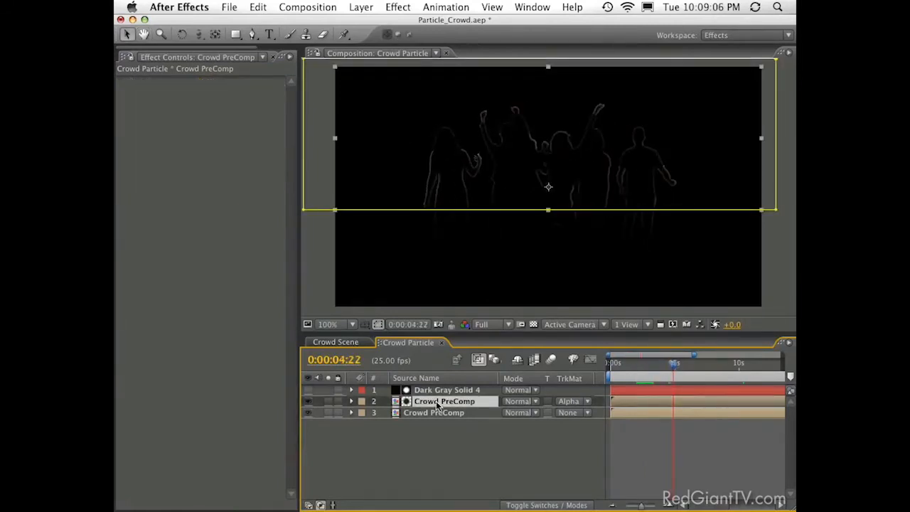
left_click(414, 443)
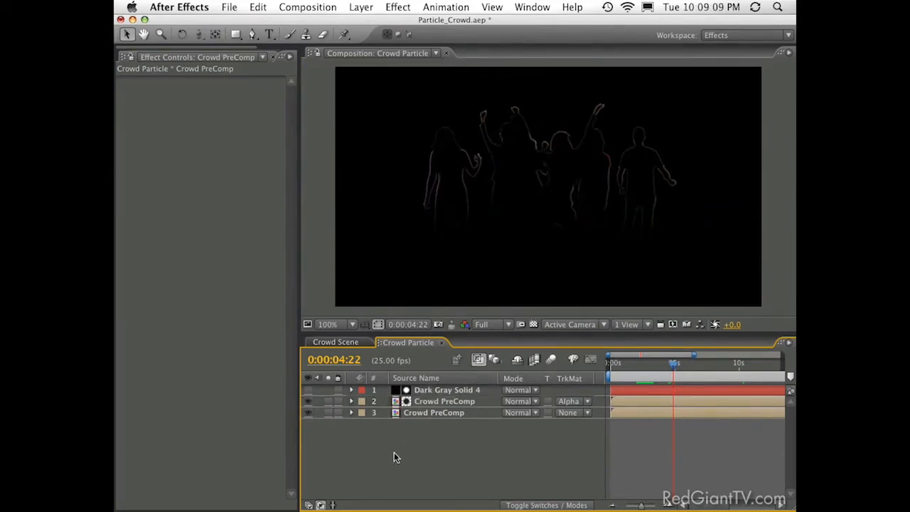
- Duplicate the black-filled Crowd PreComp, move the copy above Dark Gray Solid 4 and delete its Fill effect
left_click(435, 413)
key("super+d")
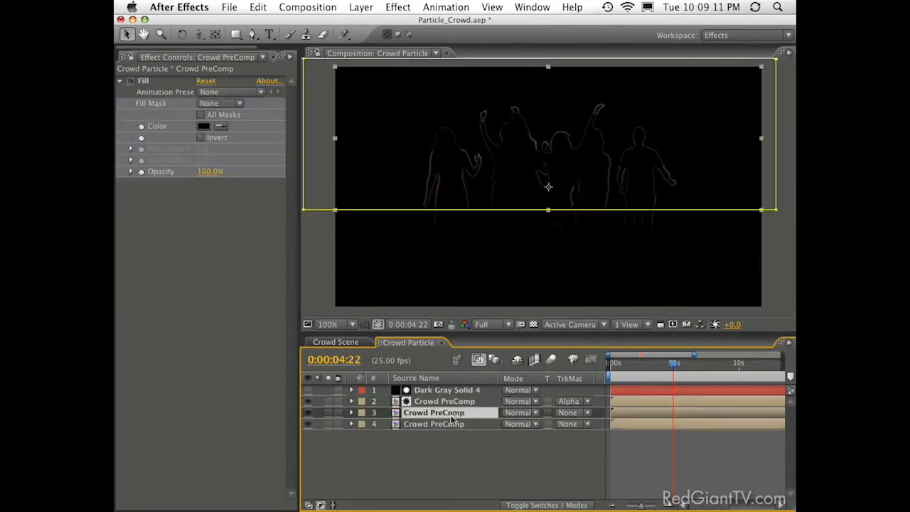
left_click_drag(443, 417, 452, 391)
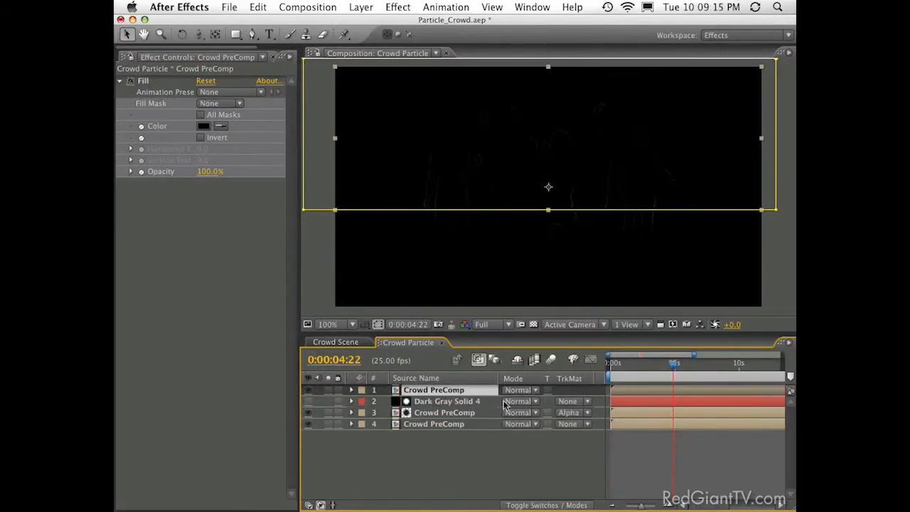
key("e")
left_click(391, 401)
key("Delete")
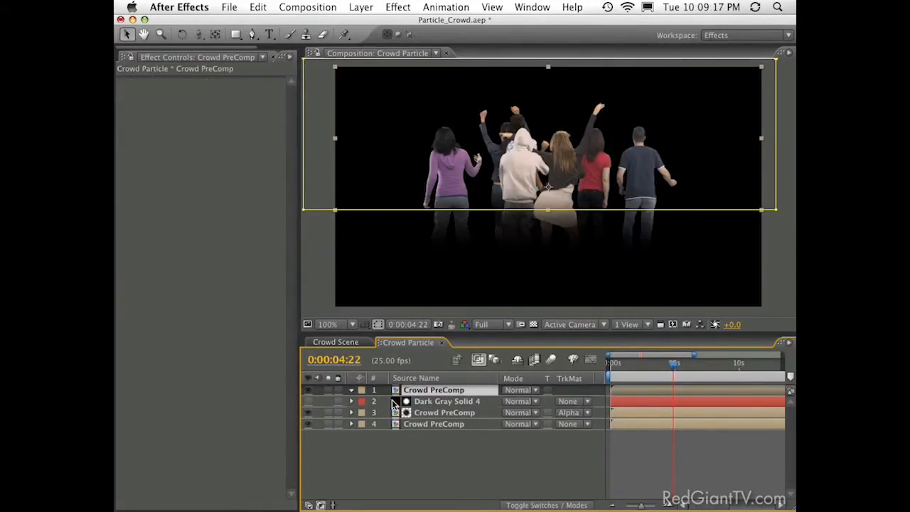
- Set the topmost Crowd PreComp's Opacity to 5% and check the faint crowd detail up to 0:00:05:05
key("t")
left_click_drag(508, 401, 442, 401)
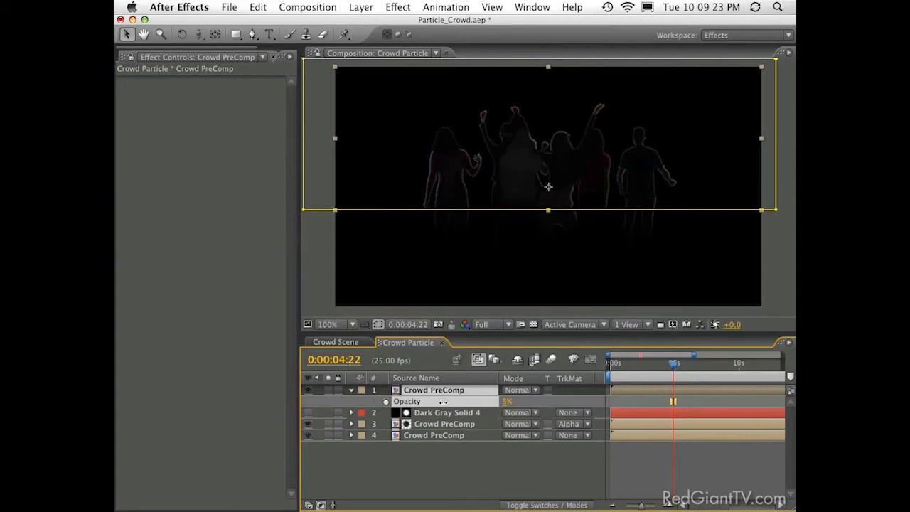
left_click_drag(616, 366, 625, 366)
left_click(462, 469)
left_click(674, 375)
left_click_drag(674, 375, 678, 375)
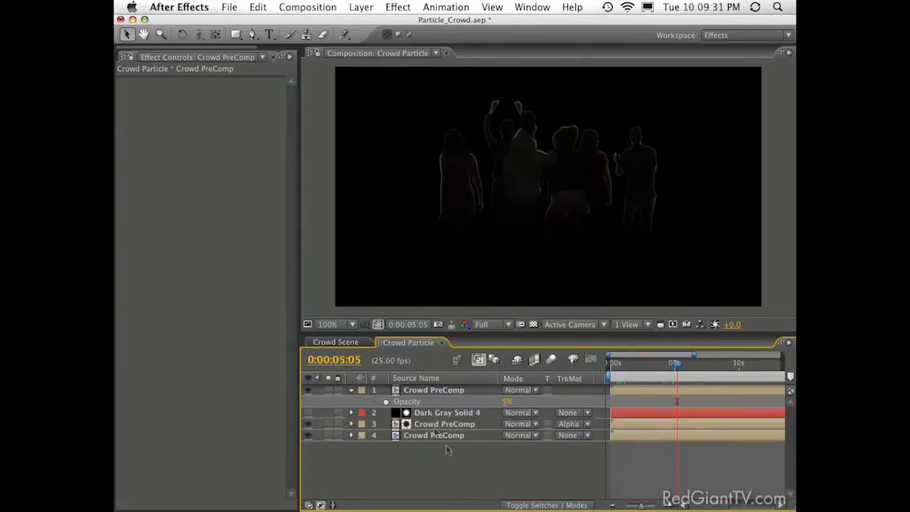
- Close the Crowd Particle timeline, add the Crowd Particle composition as the bottom layer of Crowd Scene and turn off its visibility
left_click(440, 343)
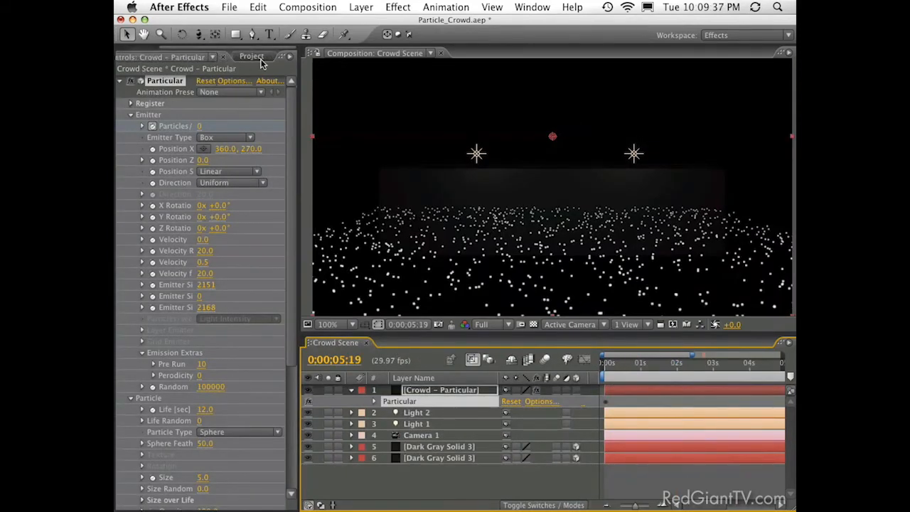
left_click(255, 57)
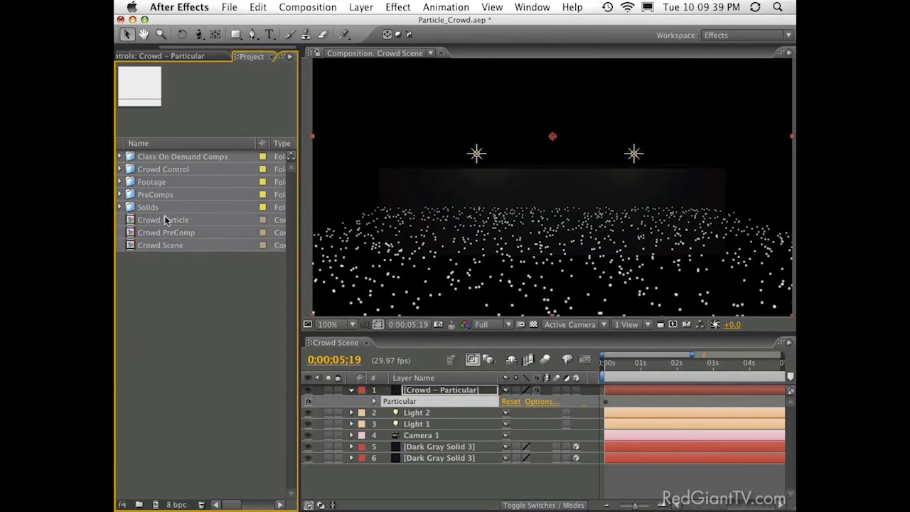
left_click_drag(162, 220, 413, 482)
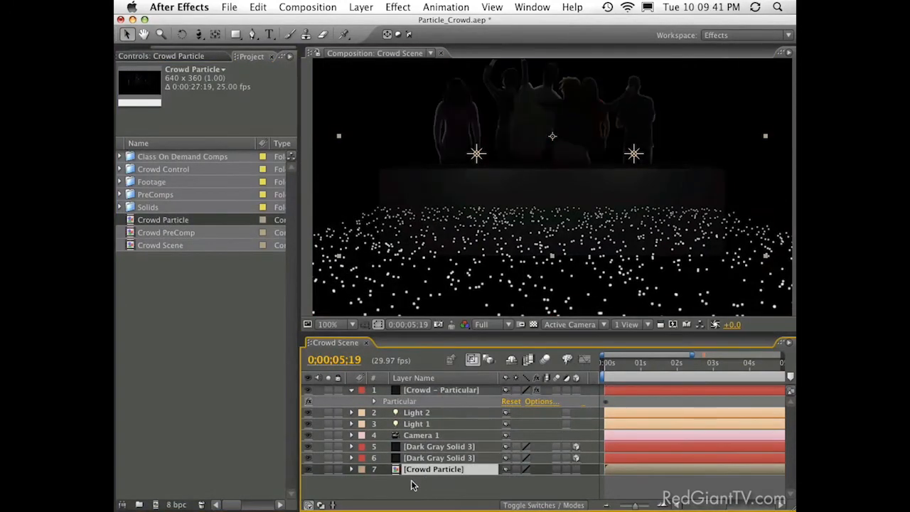
left_click(308, 470)
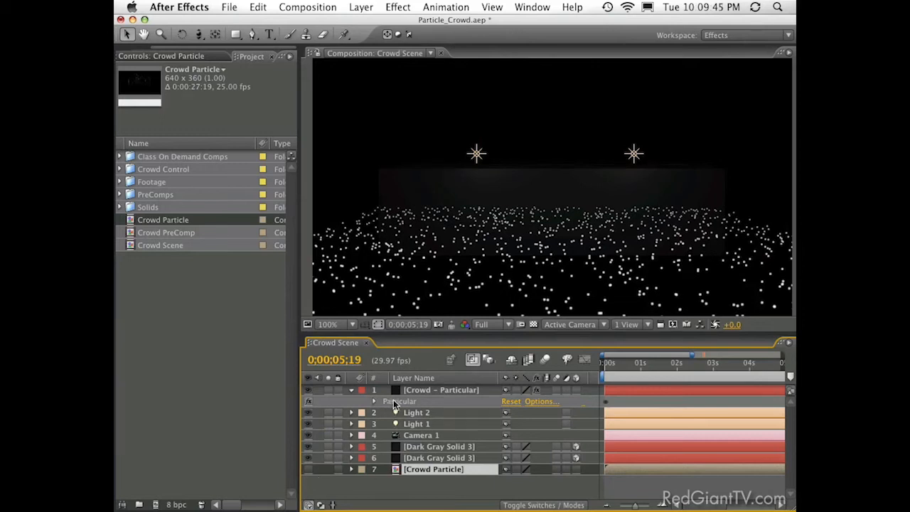
- Collapse the Emitter settings of the Crowd - Particular layer's Particular effect and set its Particle Type to Sprite
left_click(397, 400)
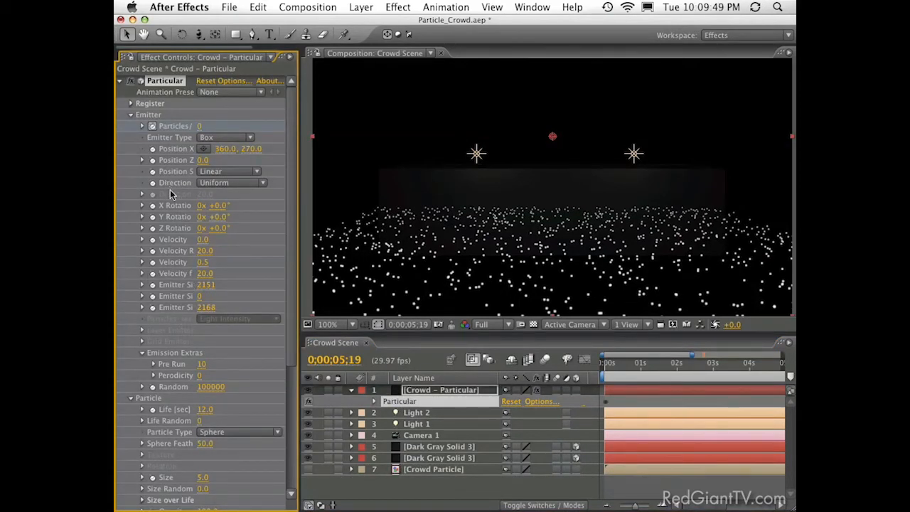
scroll(204, 325, "down", 1)
scroll(204, 326, "down", 10)
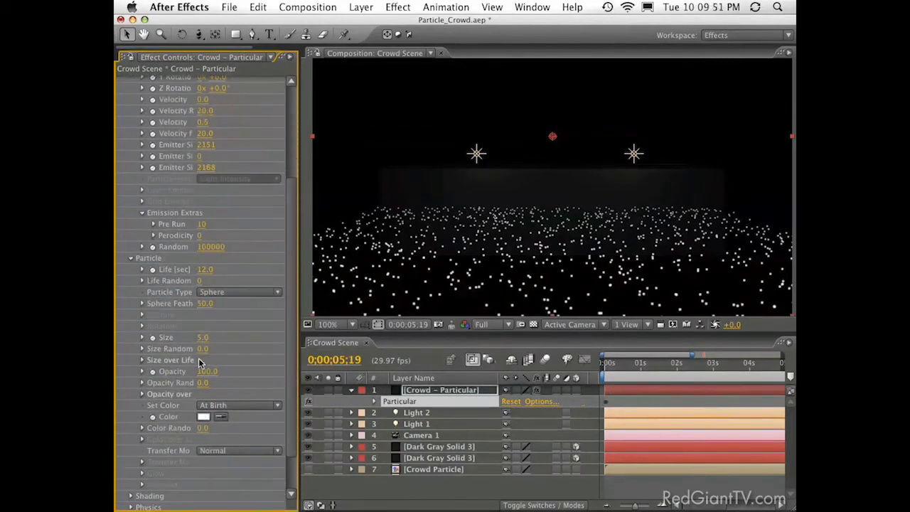
scroll(181, 262, "up", 7)
scroll(182, 262, "up", 5)
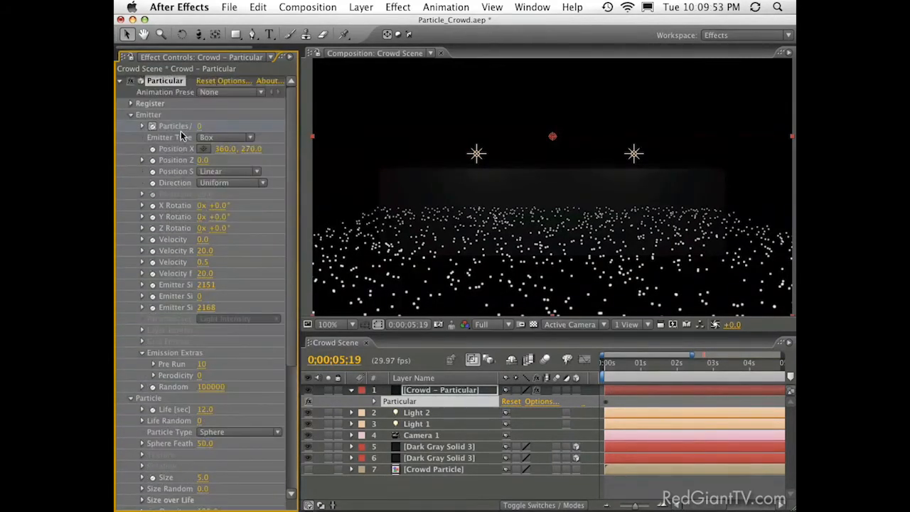
left_click(128, 118)
left_click(131, 116)
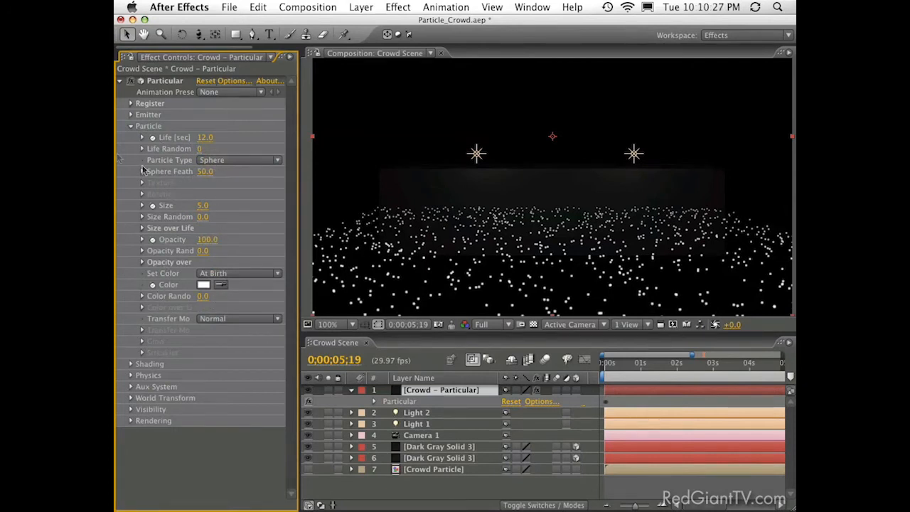
left_click(211, 164)
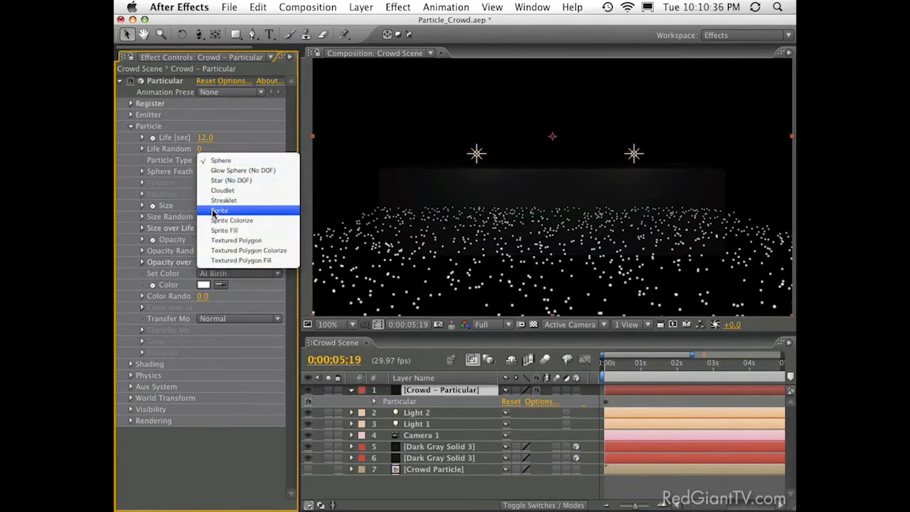
left_click(273, 215)
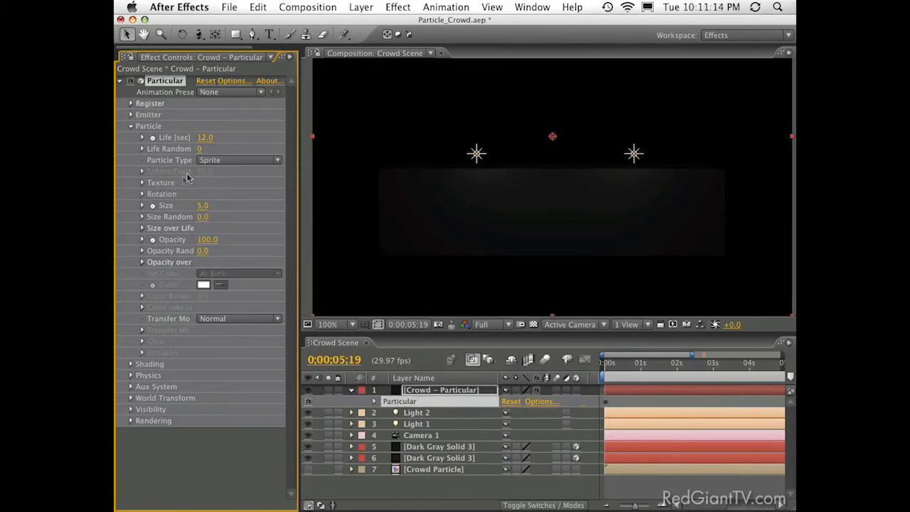
- Expand the Texture settings, choose the Crowd Particle layer as the sprite's source and accept the layer-size warning
left_click(142, 184)
left_click(229, 199)
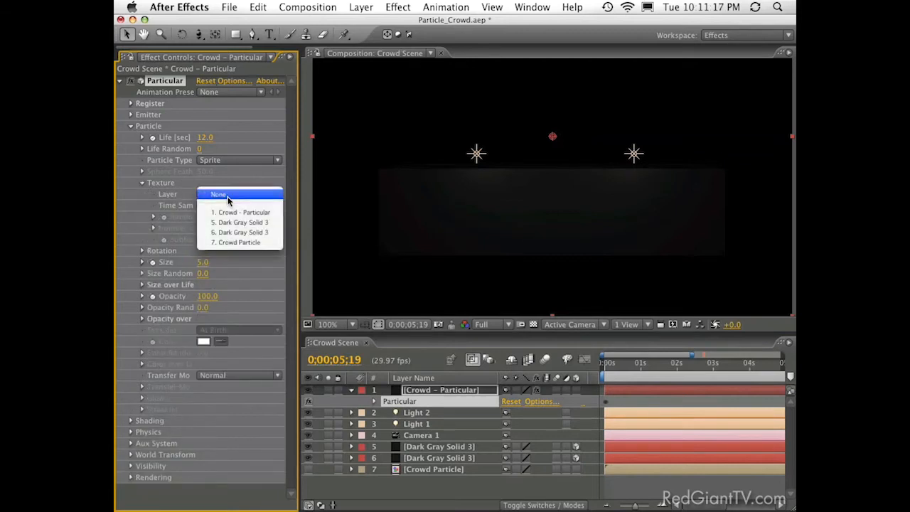
left_click(256, 240)
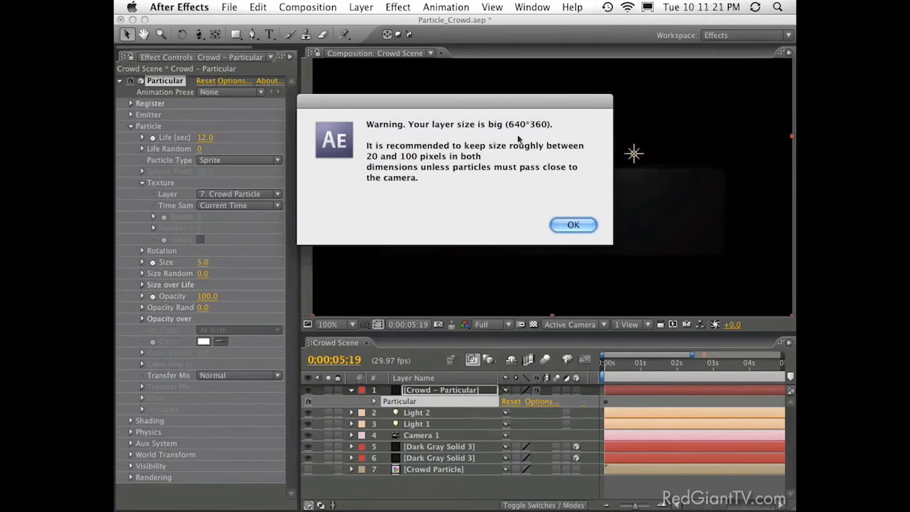
left_click(572, 226)
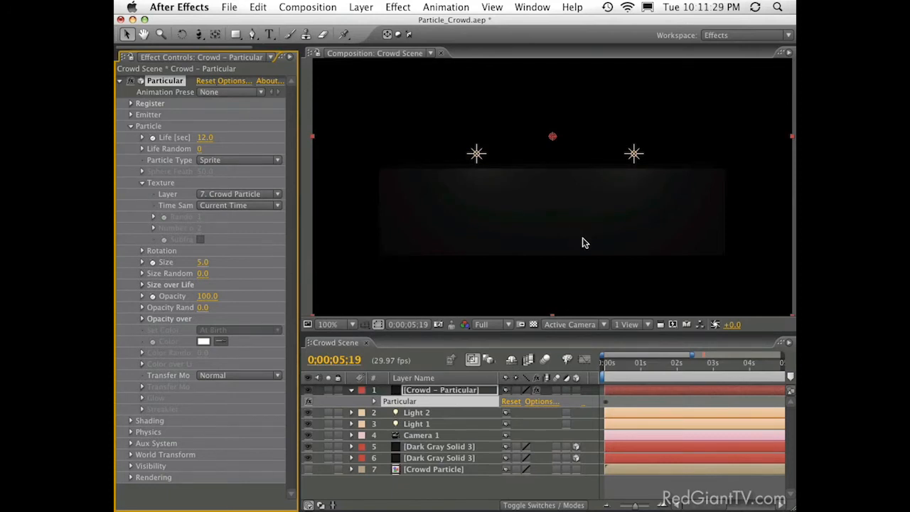
- Move to 0;00;01;21, show the full 10-second timeline and set Particular's particle Size to 100
left_click(666, 366)
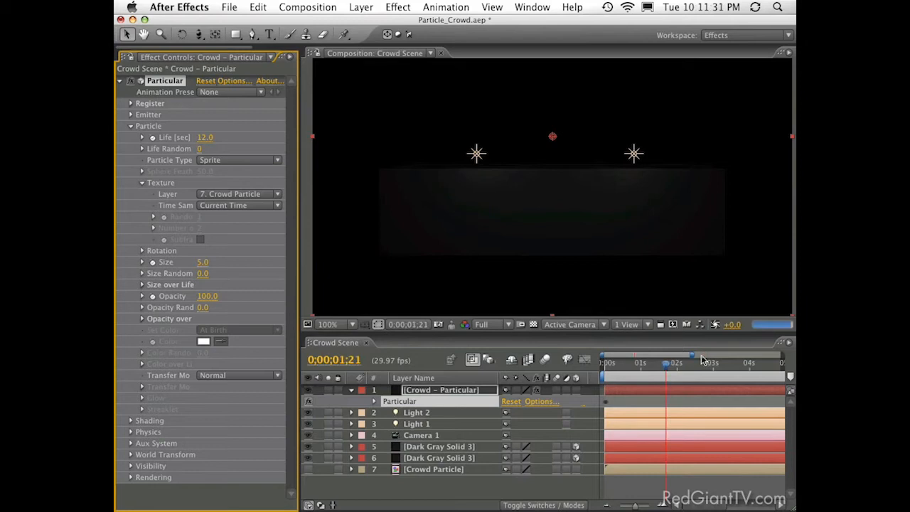
left_click_drag(700, 357, 791, 363)
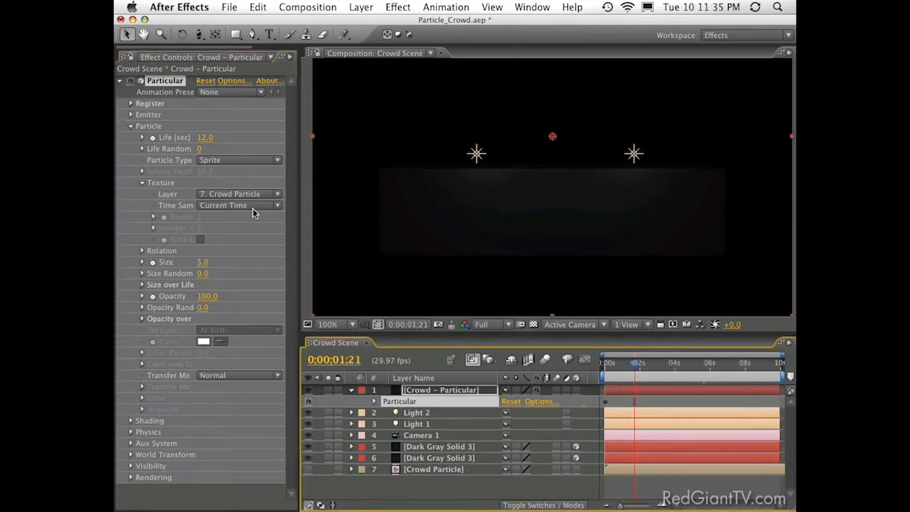
left_click(203, 262)
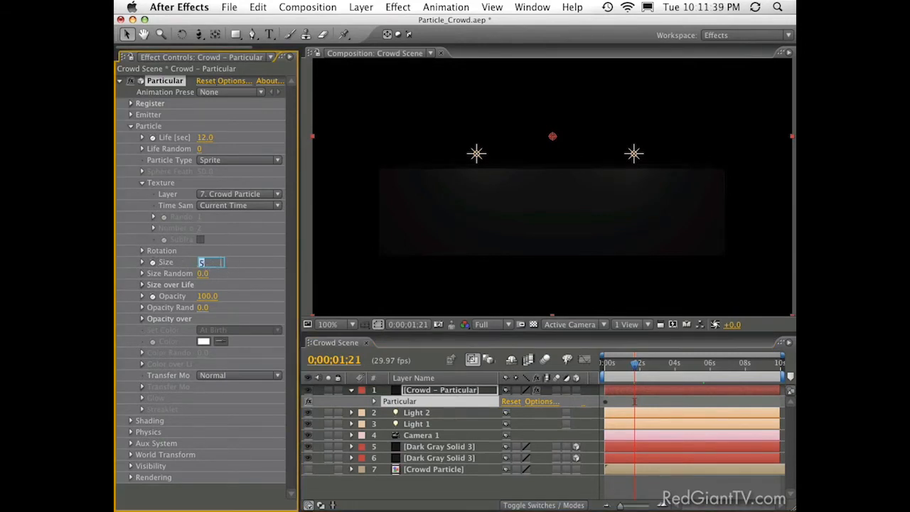
key("Return")
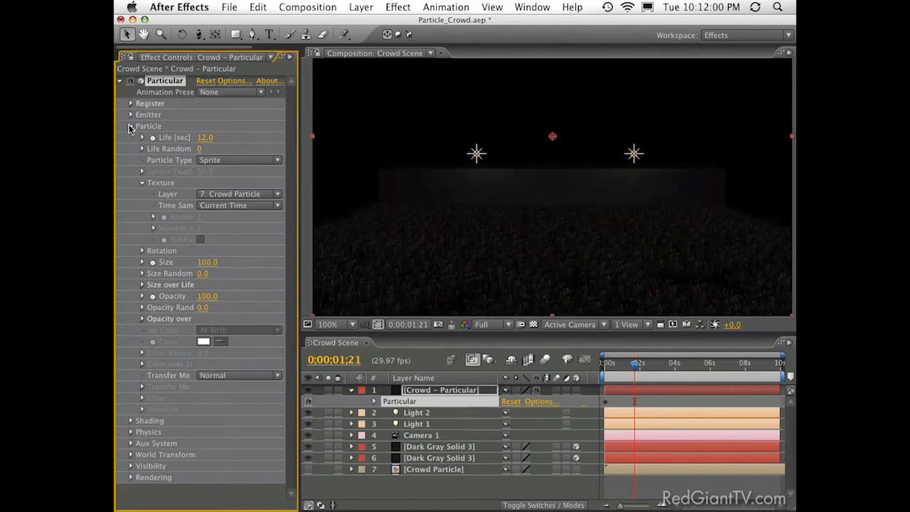
- Raise the crowd by adjusting the Emitter's vertical position, ending with Position XY at 360.0, 120.0
left_click(130, 126)
left_click(131, 115)
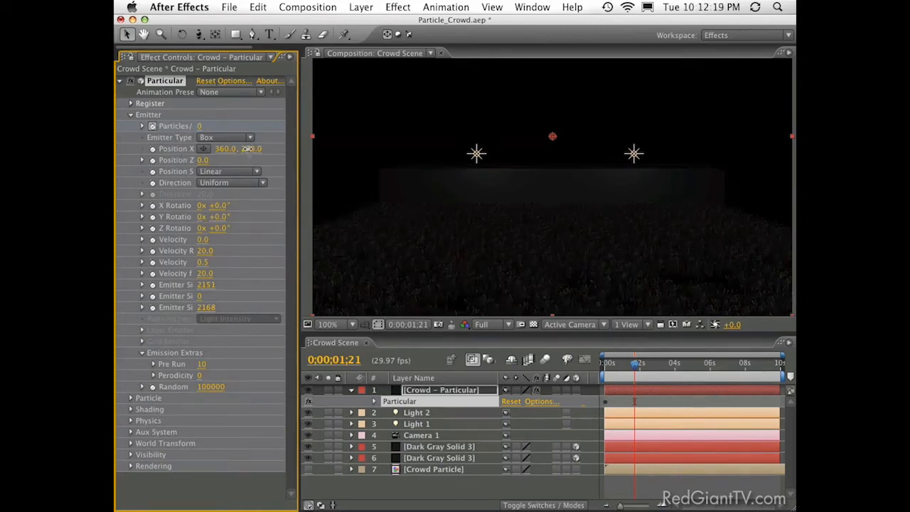
left_click_drag(218, 151, 202, 152)
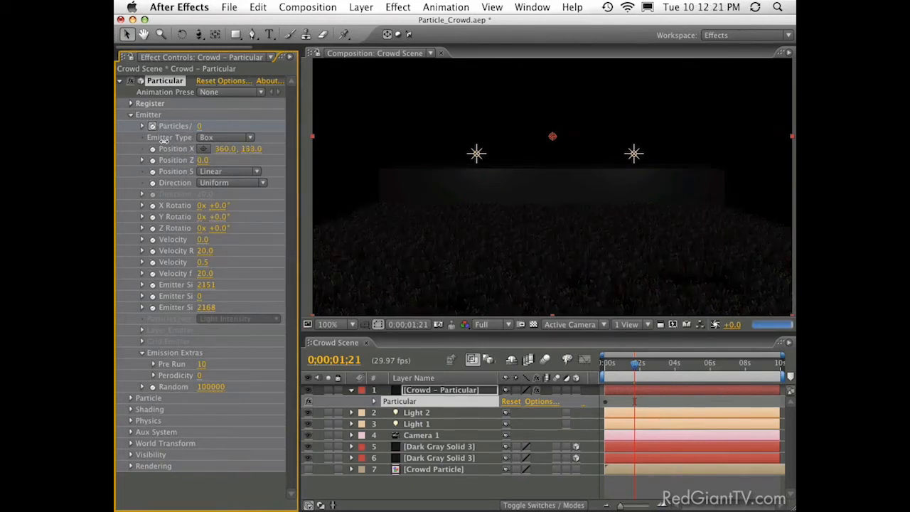
left_click_drag(152, 137, 123, 140)
left_click_drag(250, 154, 257, 148)
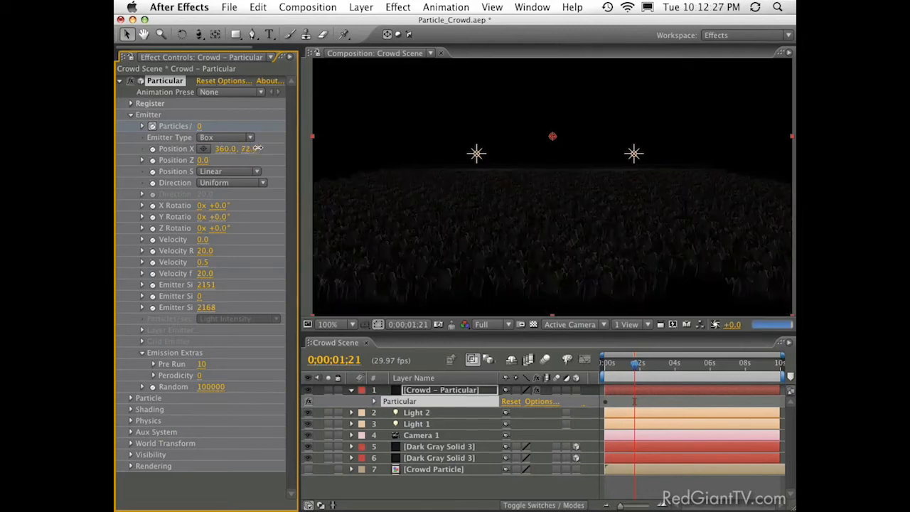
left_click(248, 149)
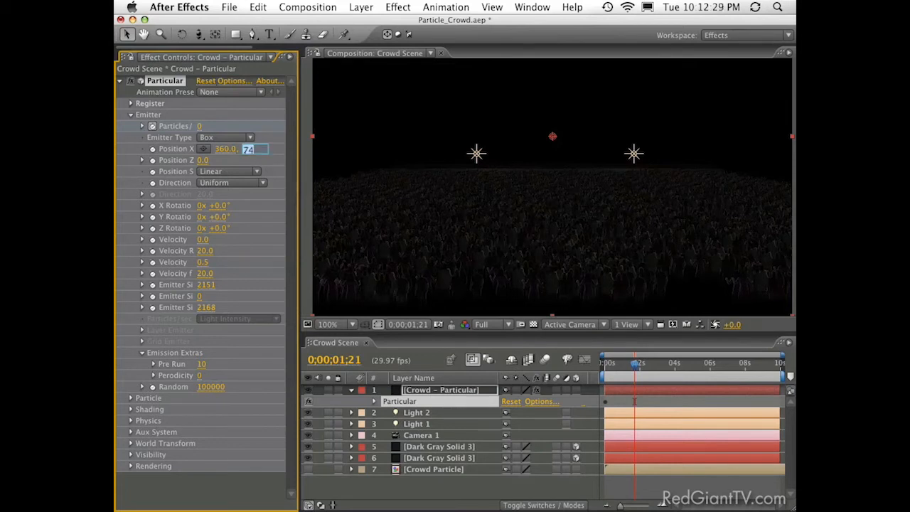
type("100")
key("Return")
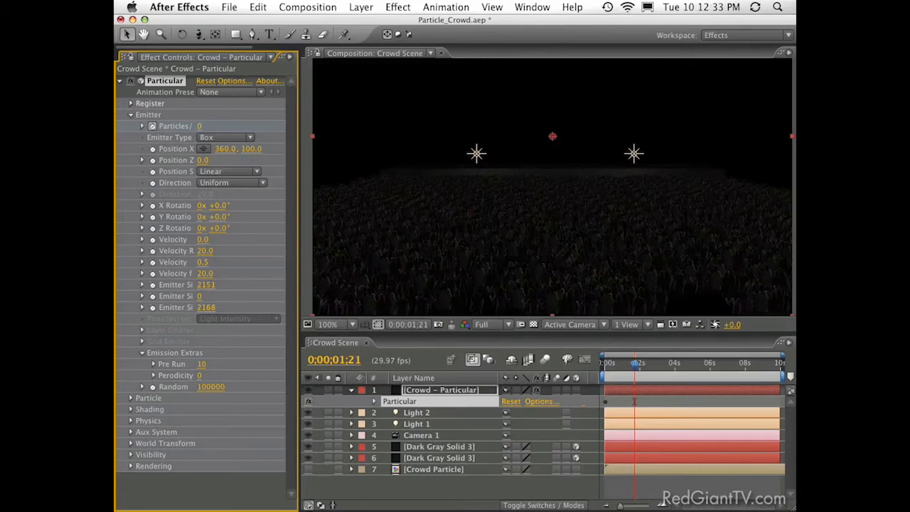
left_click(244, 148)
type("150")
key("Return")
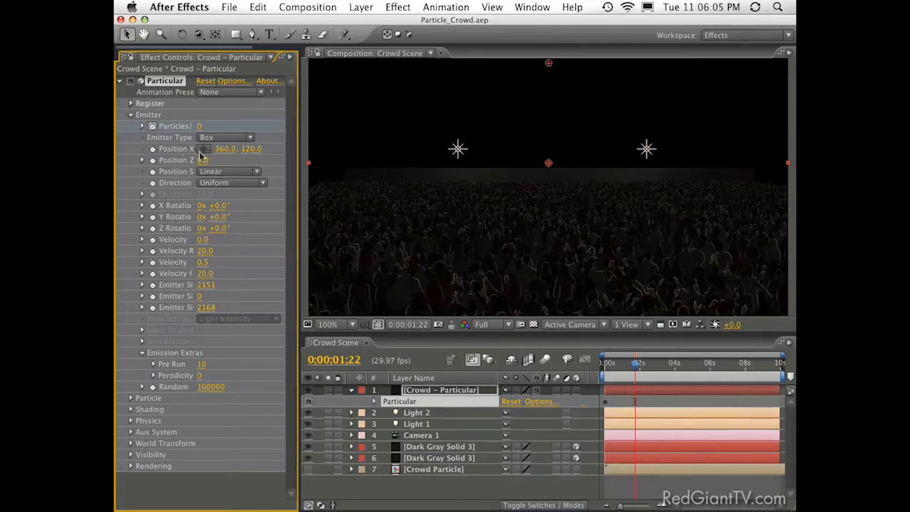
- Collapse Particular's Emitter settings and look through its Shading options
left_click(131, 115)
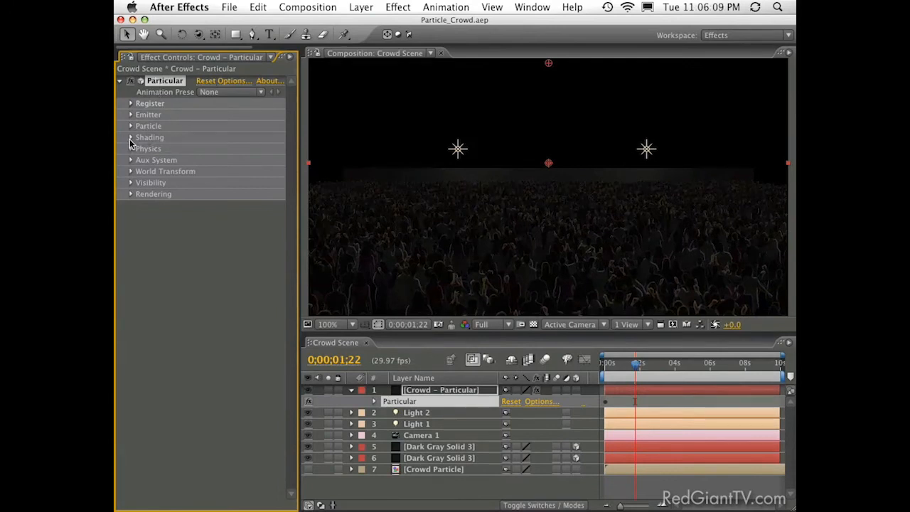
left_click(131, 138)
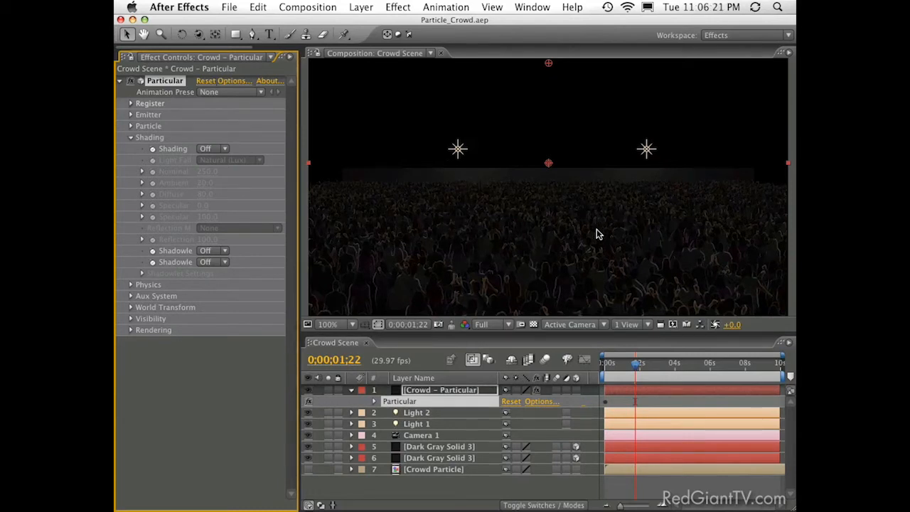
left_click(215, 154)
left_click(234, 128)
- Add a new white Point light with 100% intensity to Crowd Scene and reveal its Position
left_click(361, 7)
mouse_move(455, 24)
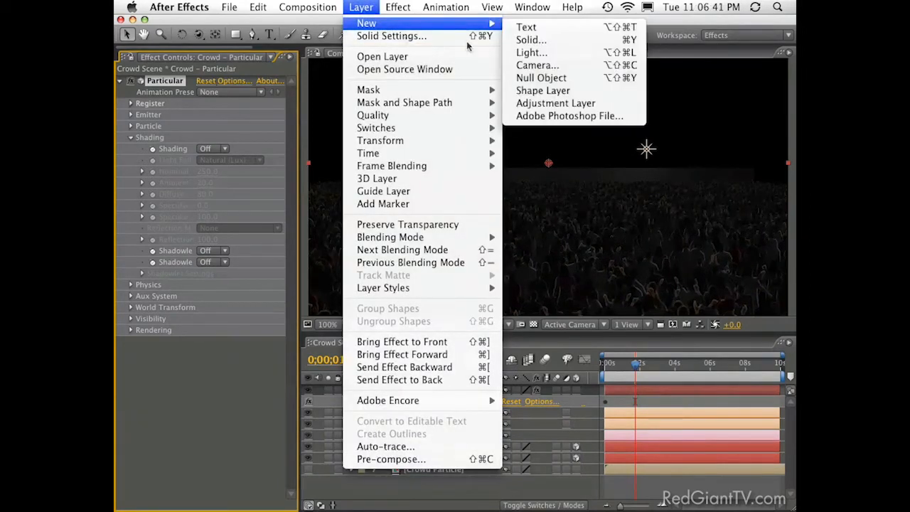
left_click(532, 52)
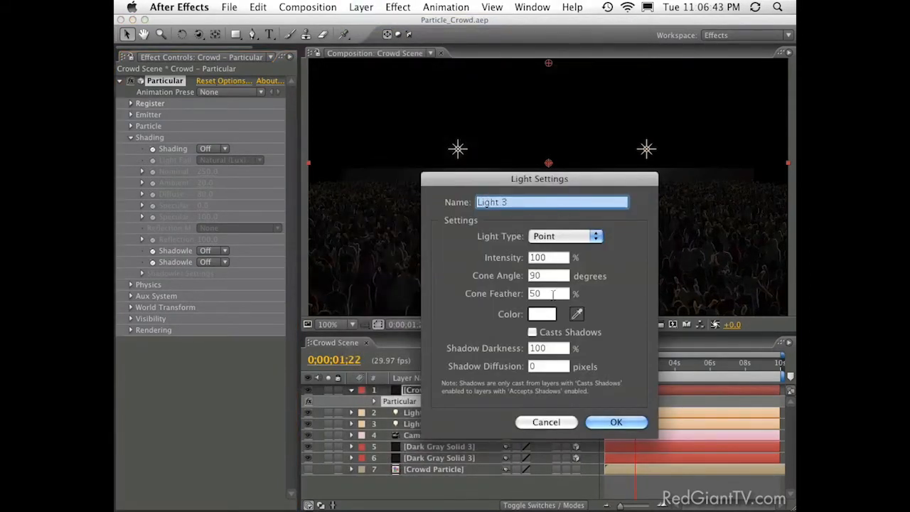
key("Return")
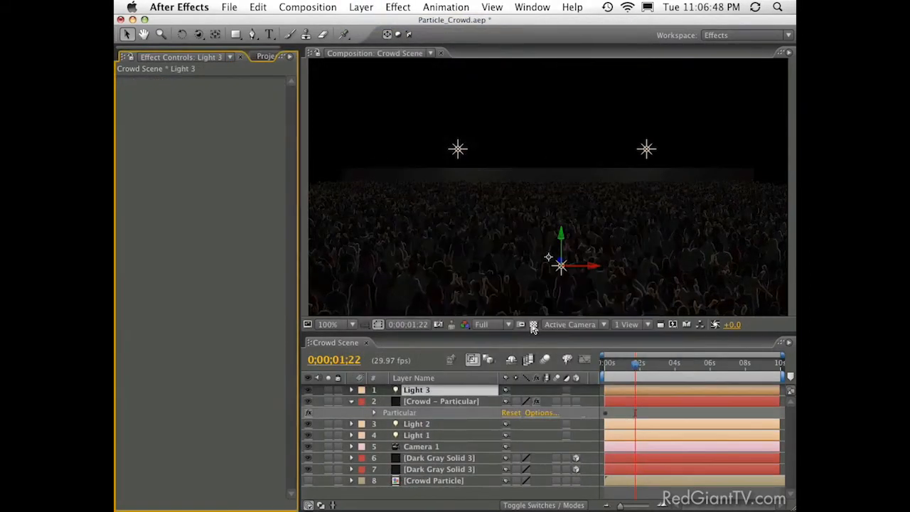
left_click(441, 391)
key("p")
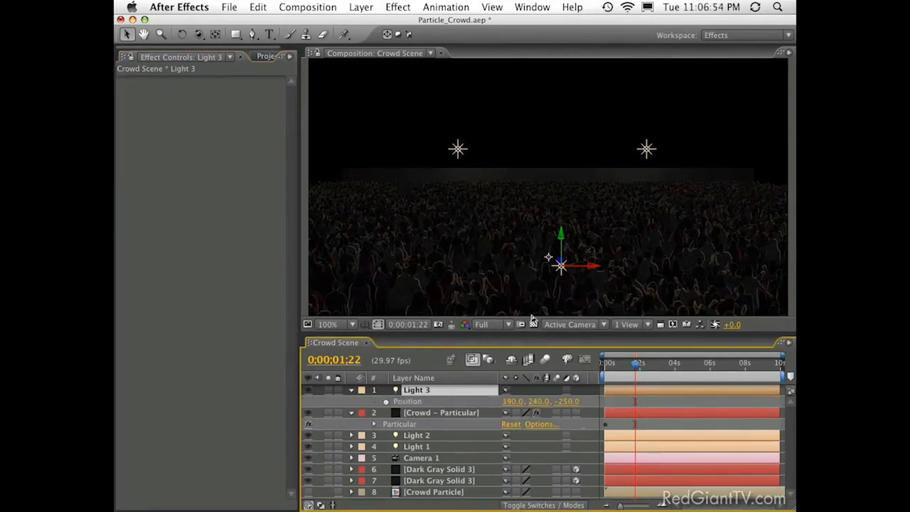
- View the scene in Custom View 1 and set the Crowd - Particular layer's Render Mode to Motion Preview with refresh enabled
left_click(570, 327)
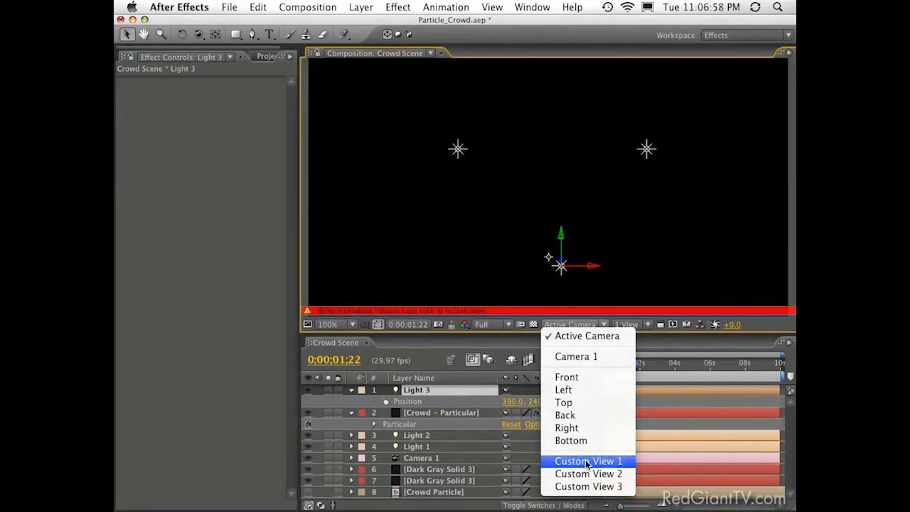
left_click(587, 462)
left_click(408, 412)
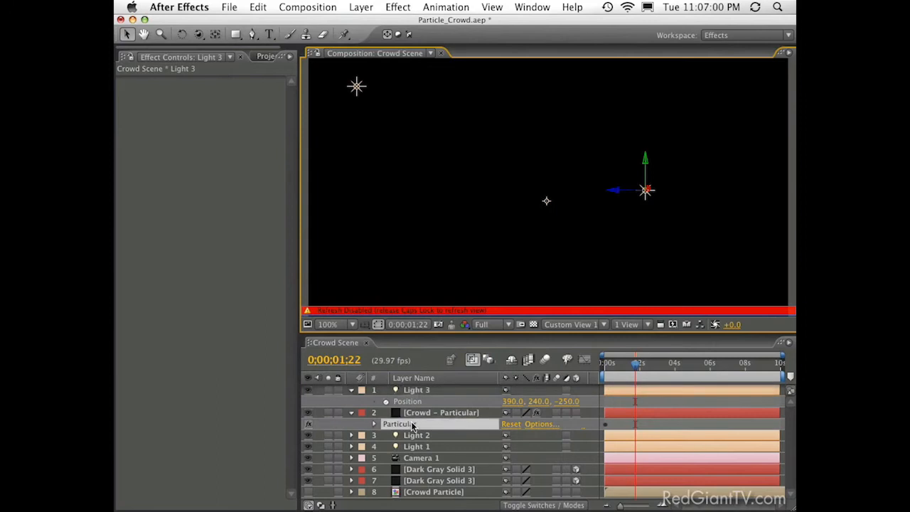
left_click(131, 330)
left_click(226, 341)
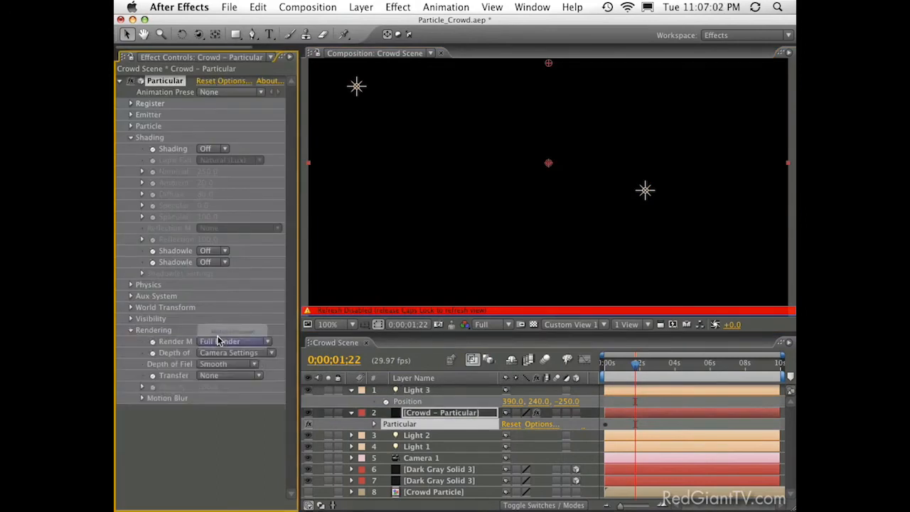
left_click(214, 340)
key("Caps_Lock")
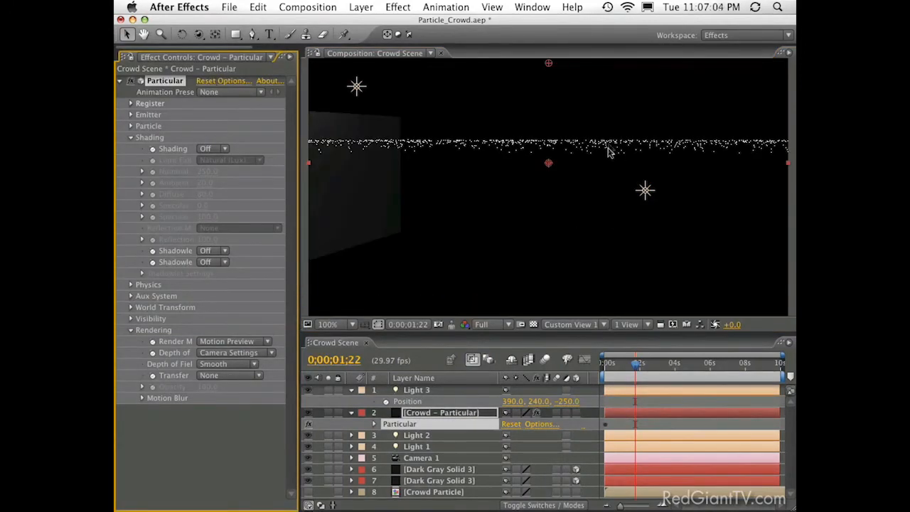
- Raise Light 3 above the crowd and pull it away from the stage, to Position 390.0, -17.0, -347.0
key("c")
left_click_drag(618, 156, 470, 331)
left_click_drag(477, 234, 545, 165)
left_click(429, 389)
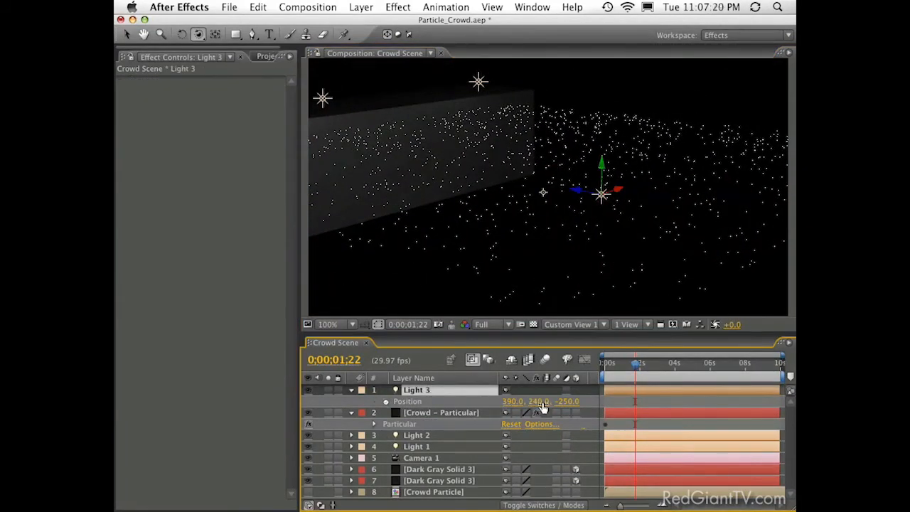
left_click_drag(543, 402, 353, 421)
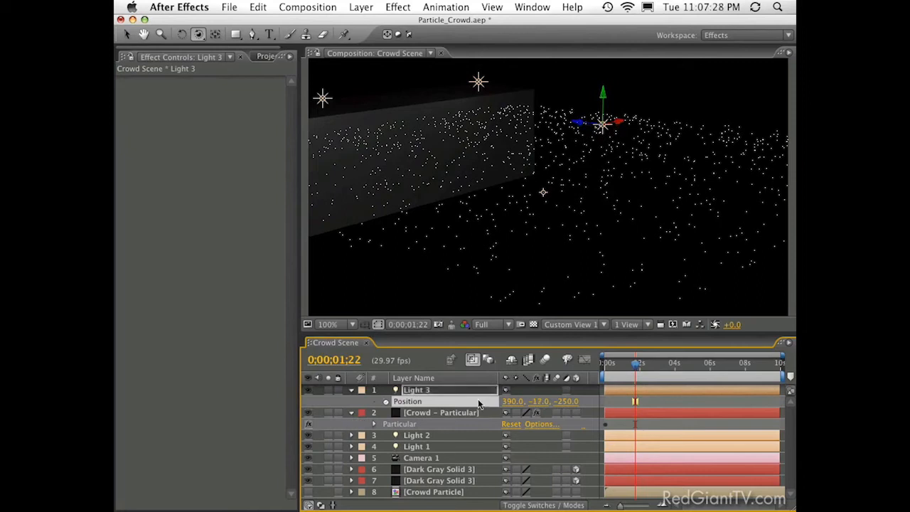
left_click_drag(568, 401, 502, 395)
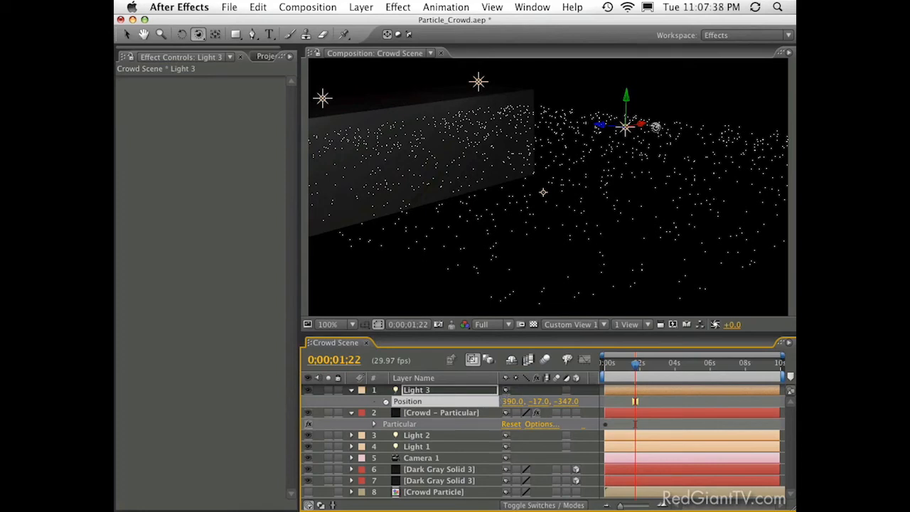
- Duplicate Light 3, shift the copy sideways along its X axis and return to the Active Camera view
left_click(425, 393)
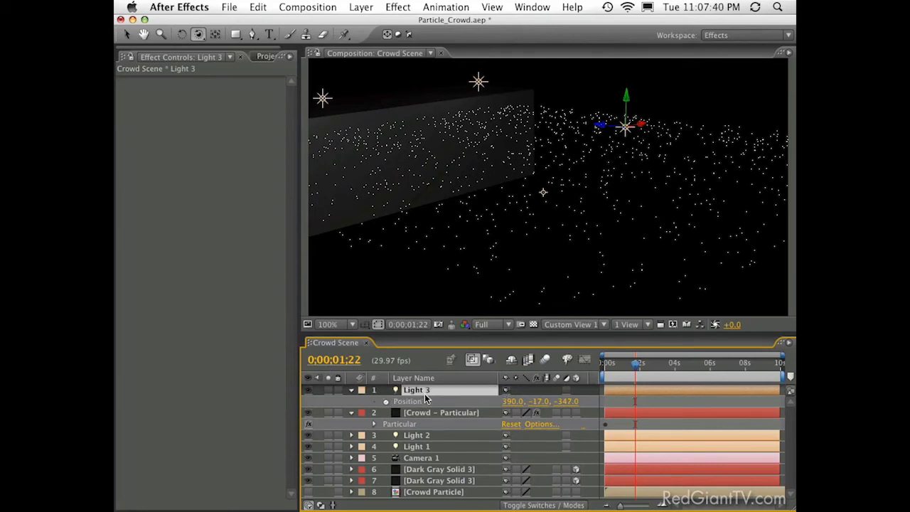
key("super+d")
key("v")
left_click_drag(654, 126, 706, 238)
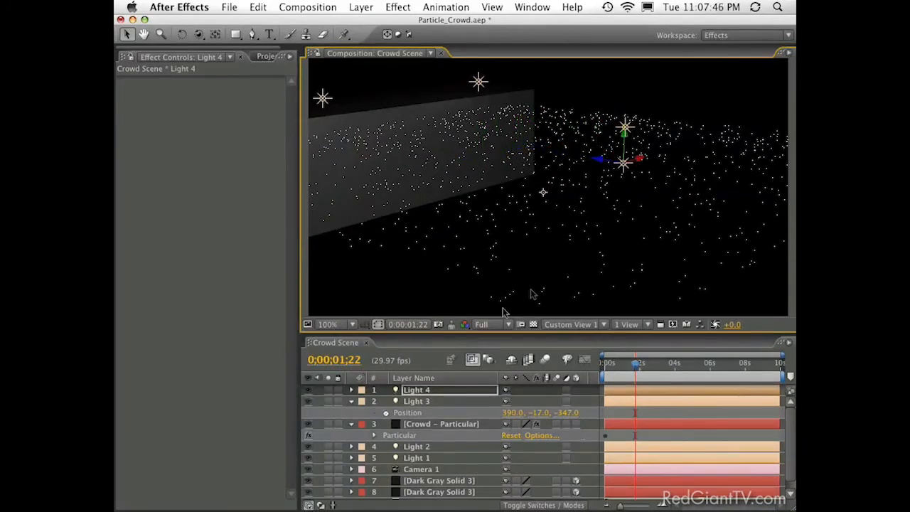
key("F12")
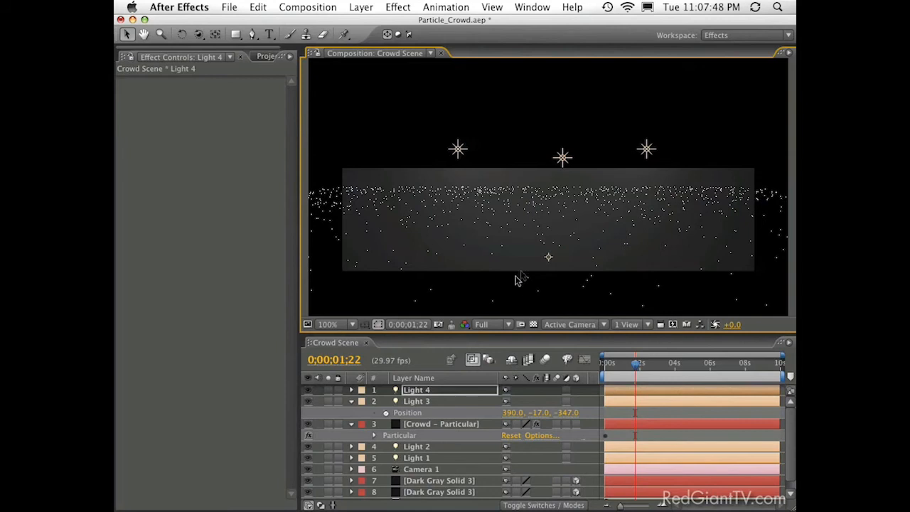
- Move Light 4 back into frame along its X axis, placing it above the left end of the stage wall
left_click(435, 401)
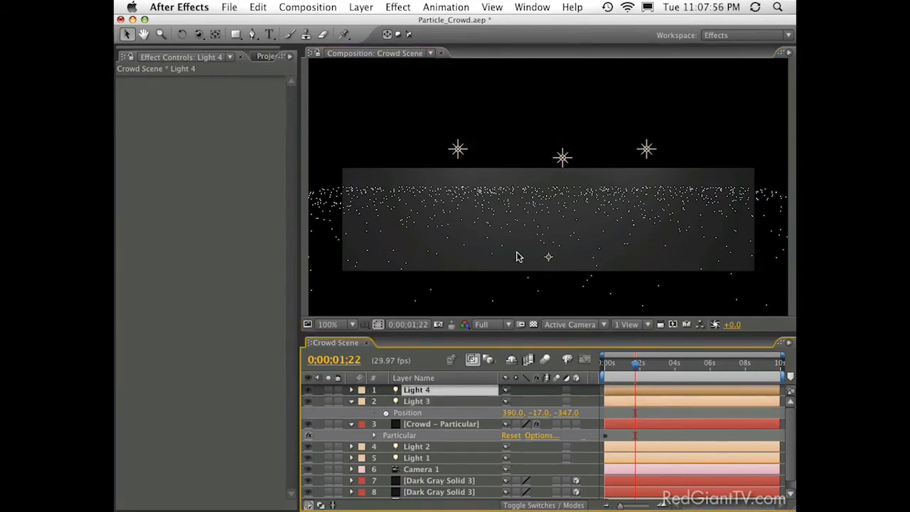
key("comma")
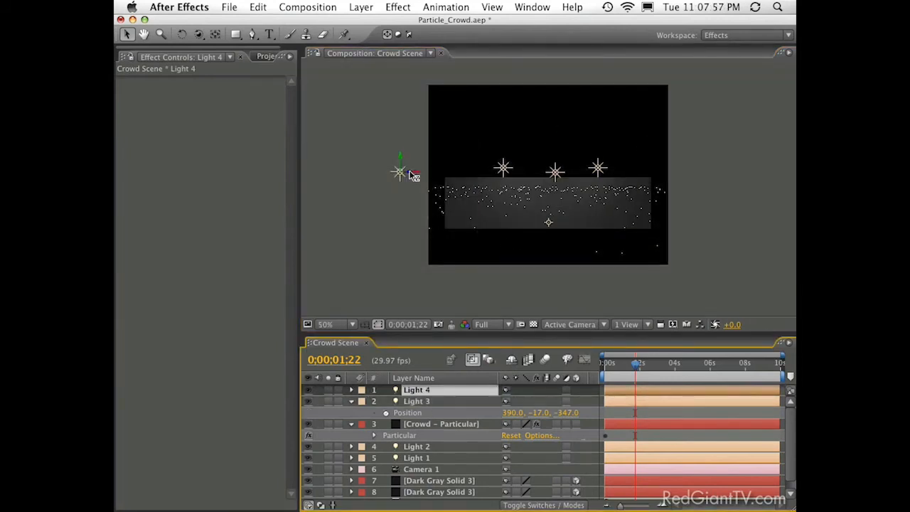
left_click_drag(418, 177, 587, 191)
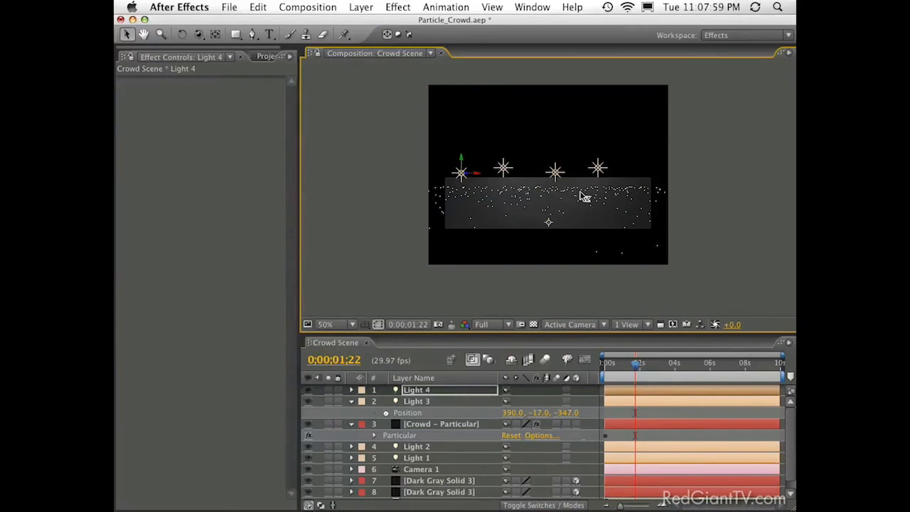
key("period")
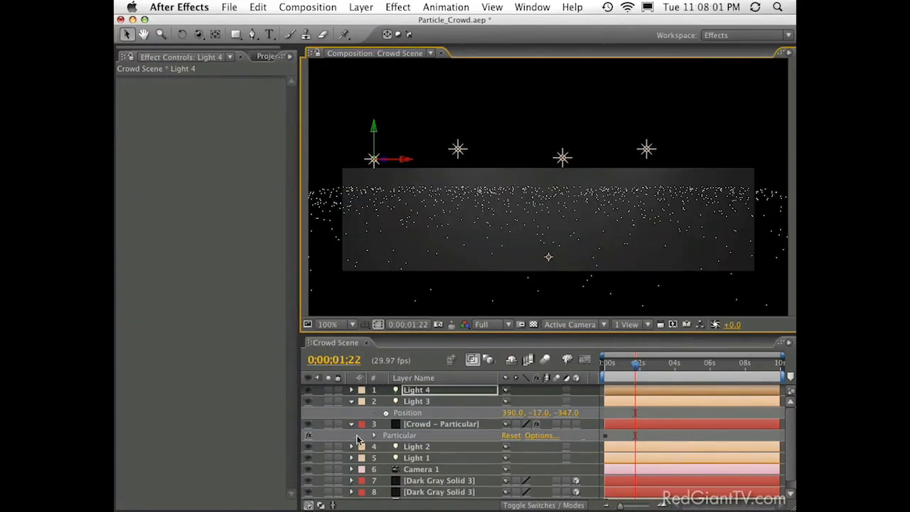
- Set the Render Mode of the Crowd - Particular layer's Particular effect back to Full Render
left_click(409, 435)
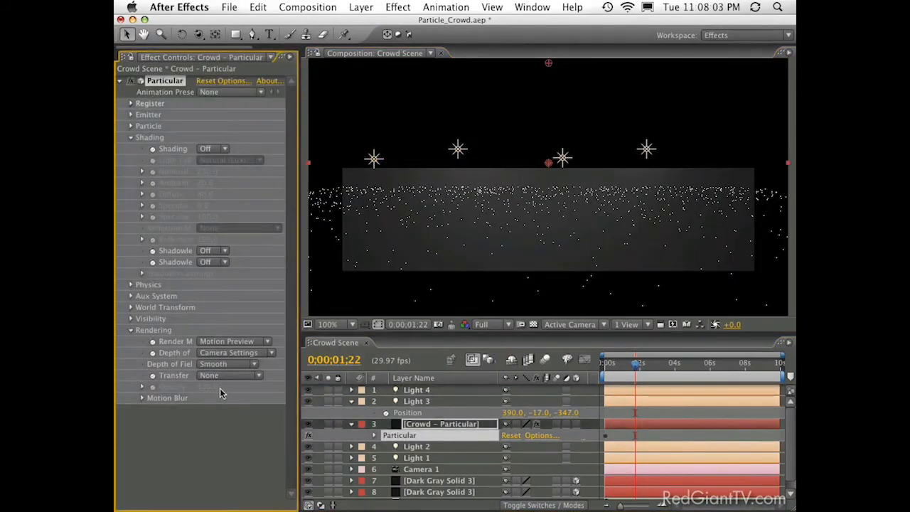
left_click(243, 344)
left_click(248, 353)
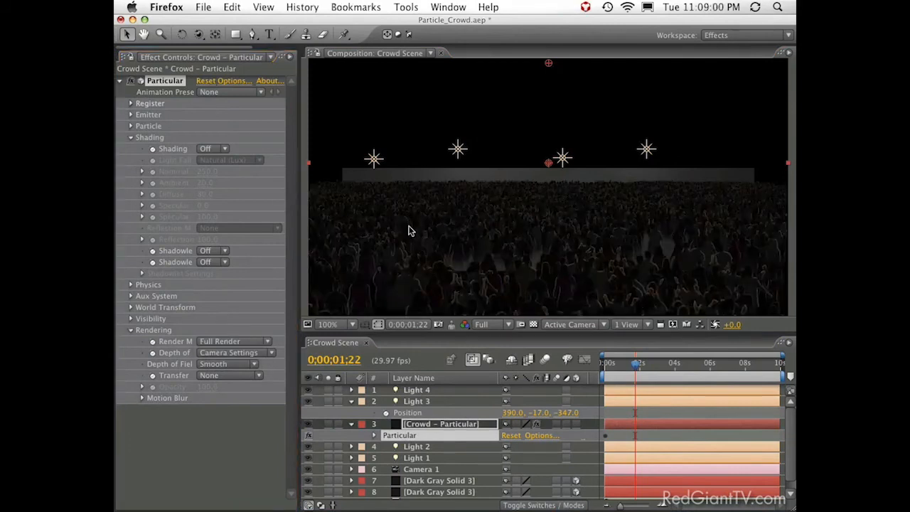
- Turn on Shading in the Crowd - Particular layer's Particular effect
left_click(223, 149)
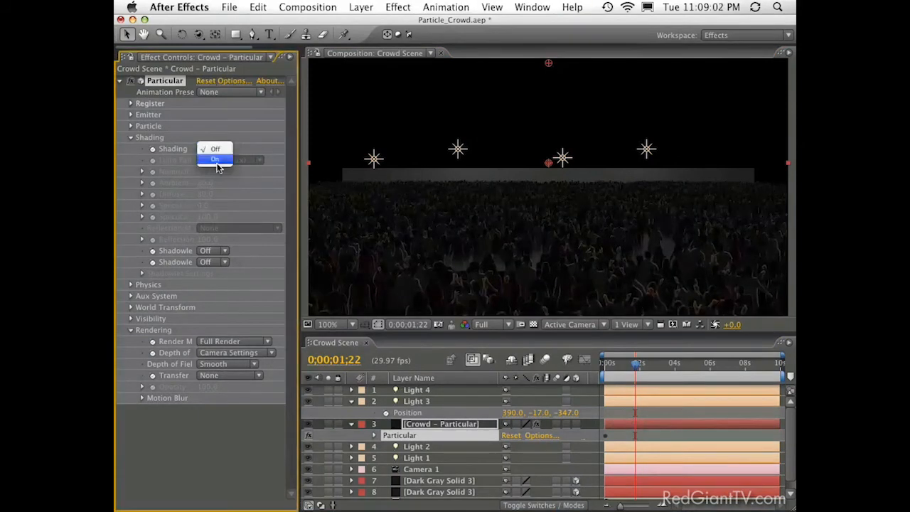
left_click(213, 149)
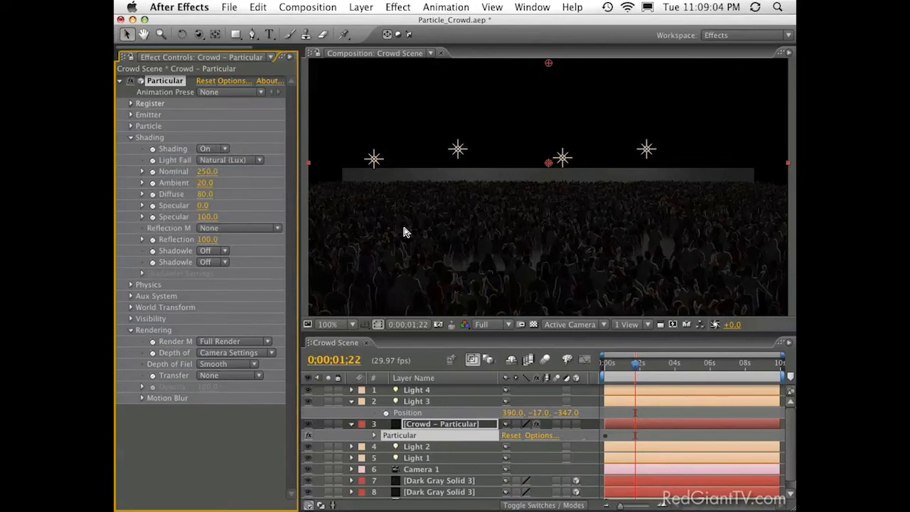
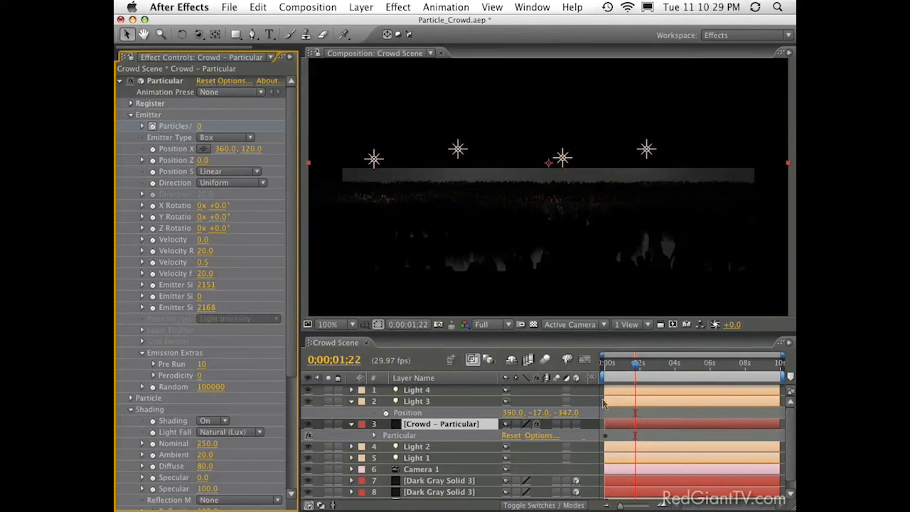
- Set the Crowd - Particular layer's Particles/sec to 1500 at the start of the composition, with screen refresh disabled, and go to 0;00;02;03
key("u")
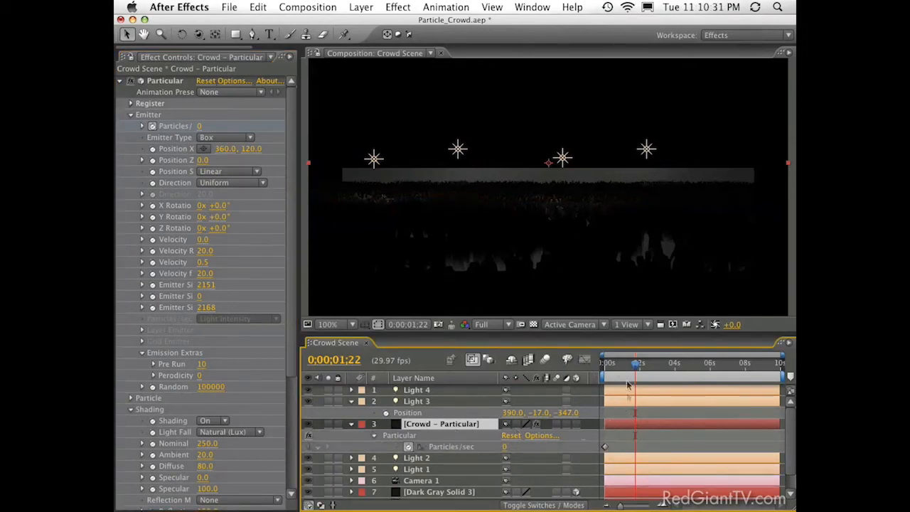
key("Home")
key("Caps_Lock")
left_click(511, 447)
type("1500")
key("Return")
left_click_drag(625, 368, 642, 368)
- Duplicate Light 3 and Light 4 in Custom View 1, move the copies along Z away from the originals, and return to the Active Camera view
key("F11")
key("space")
left_click(543, 168)
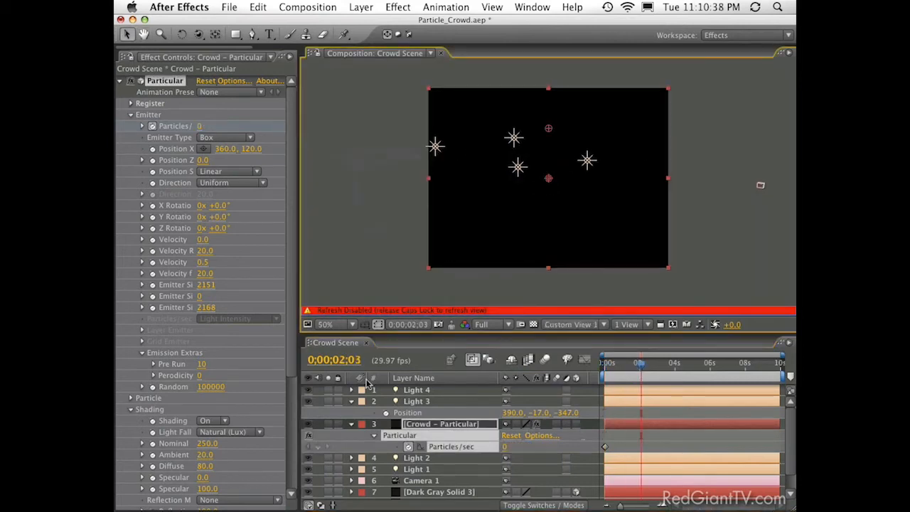
left_click(425, 400)
left_click(430, 390, "shift")
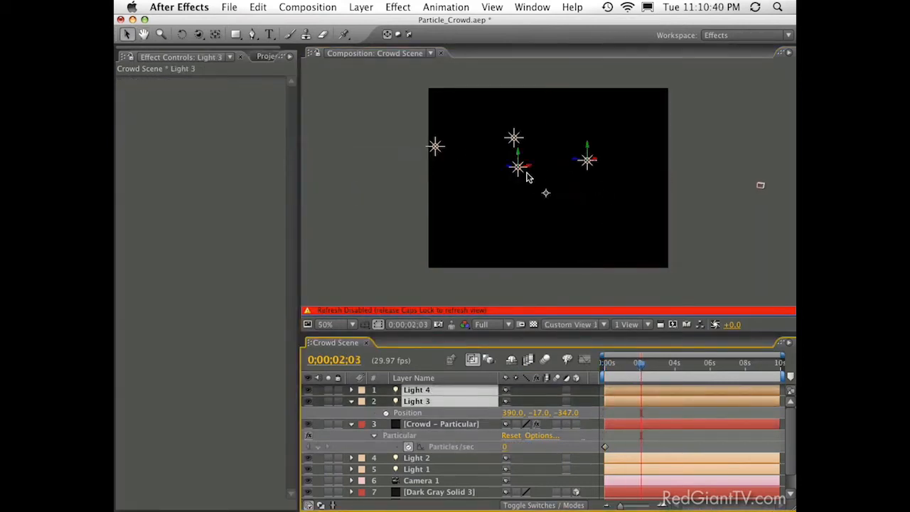
key("super+d")
left_click_drag(515, 169, 722, 249)
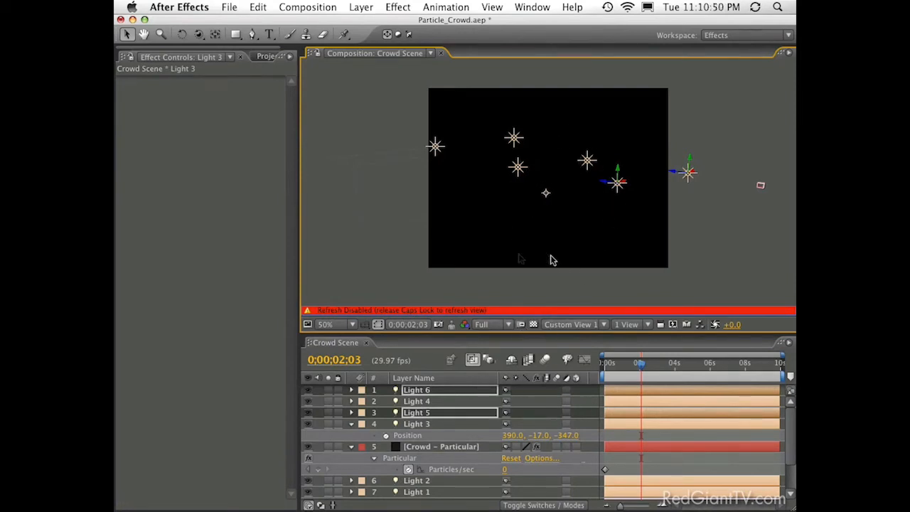
key("F12")
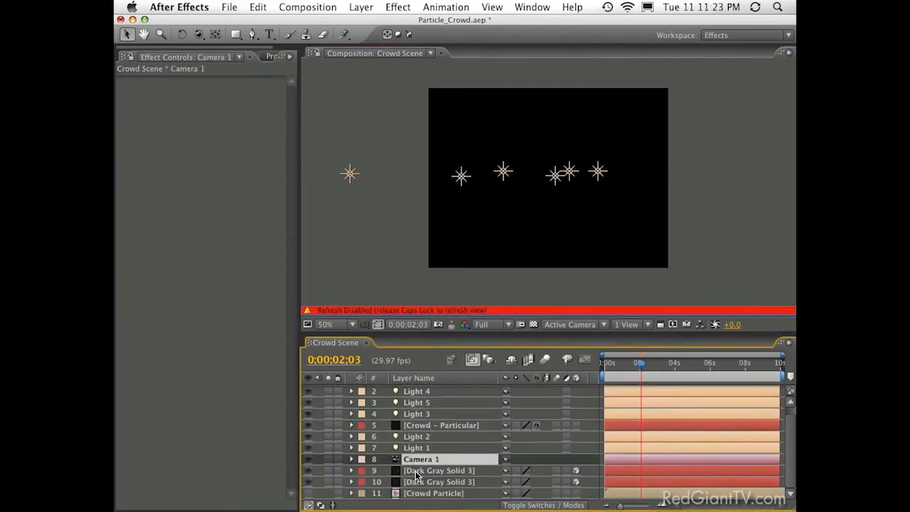
- Turn on Depth of Field in Camera 1's Camera Options
key("a")
key("a")
key("space")
left_click_drag(421, 482, 443, 429)
left_click(508, 440)
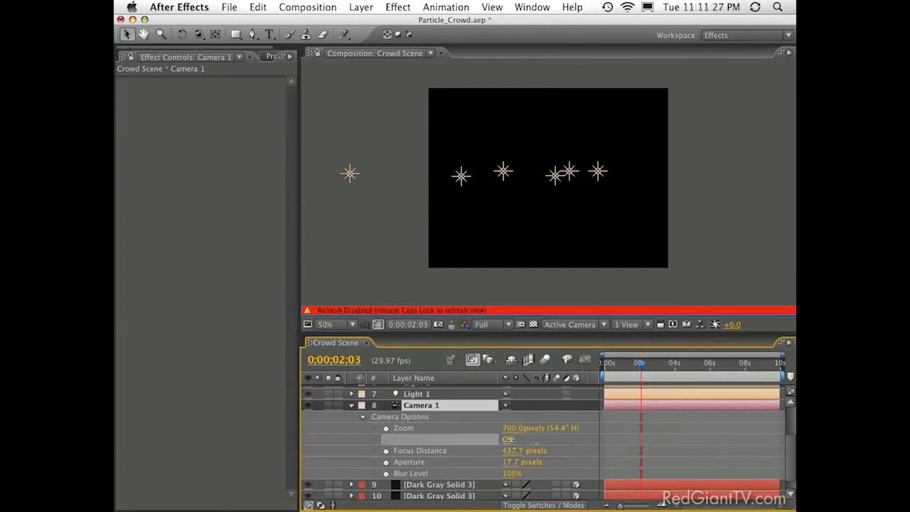
key("a")
key("a")
- Check the Depth of Field options in the Rendering group of the Crowd - Particular layer's Particular effect
left_click(425, 429)
key("e")
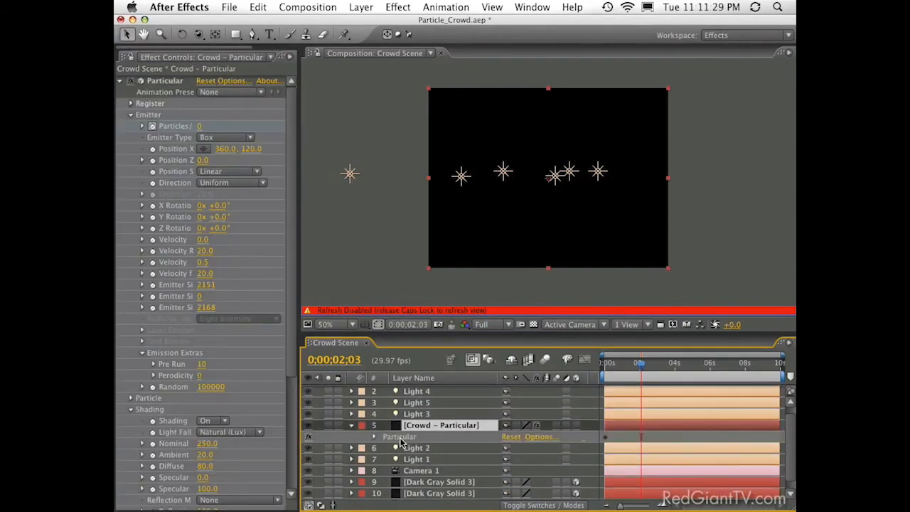
left_click(409, 436)
scroll(212, 427, "down", 5)
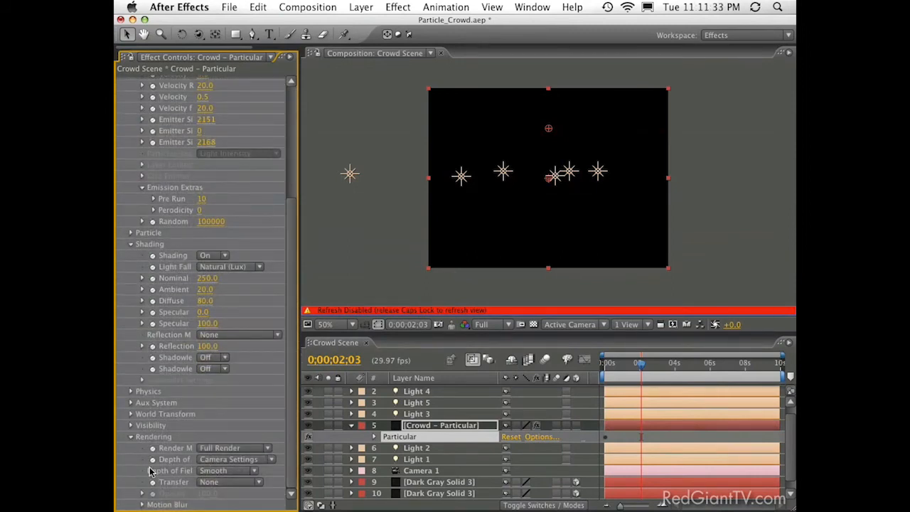
left_click(213, 472)
left_click(143, 481)
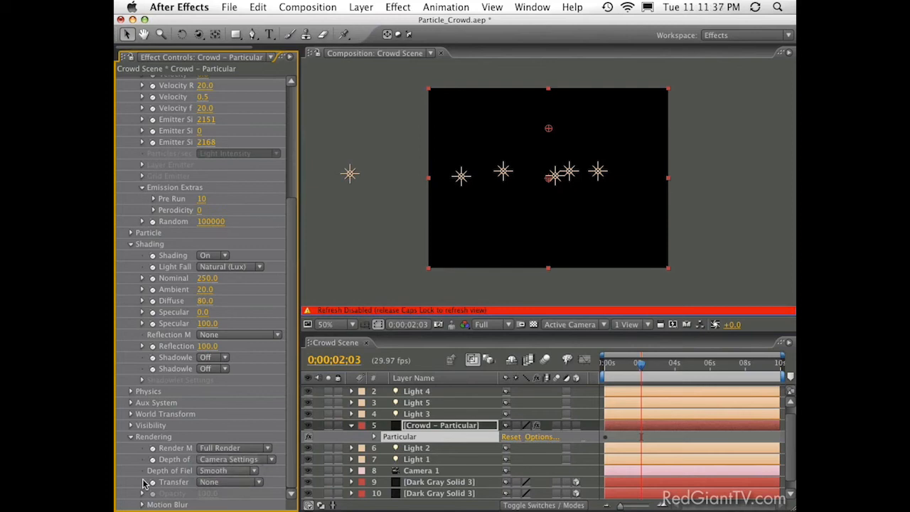
left_click(206, 461)
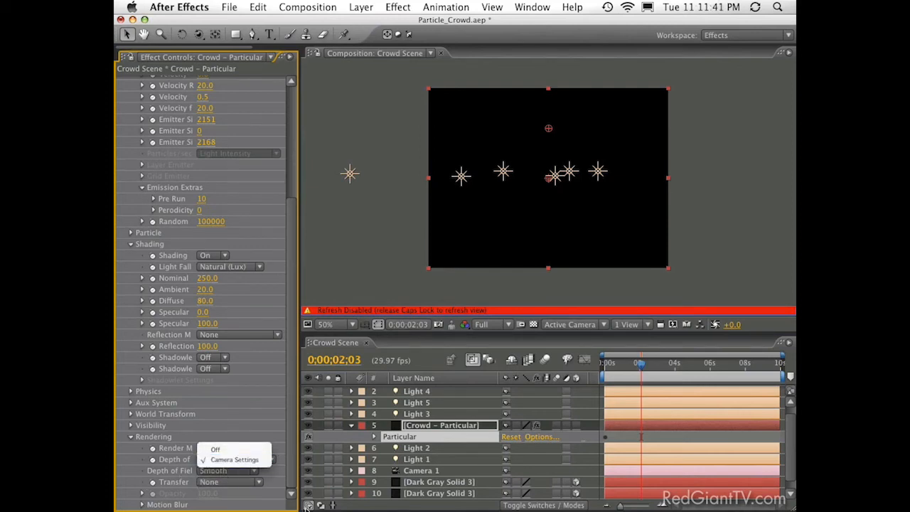
left_click(391, 502)
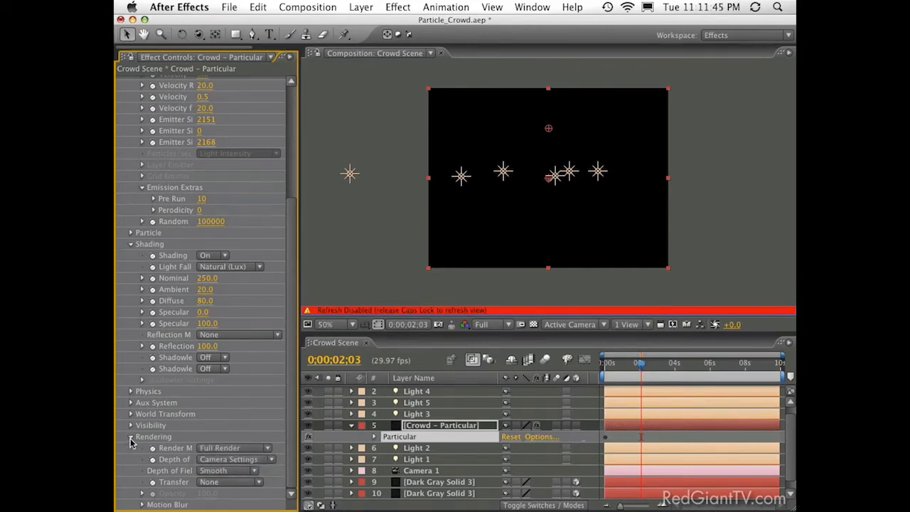
left_click(131, 437)
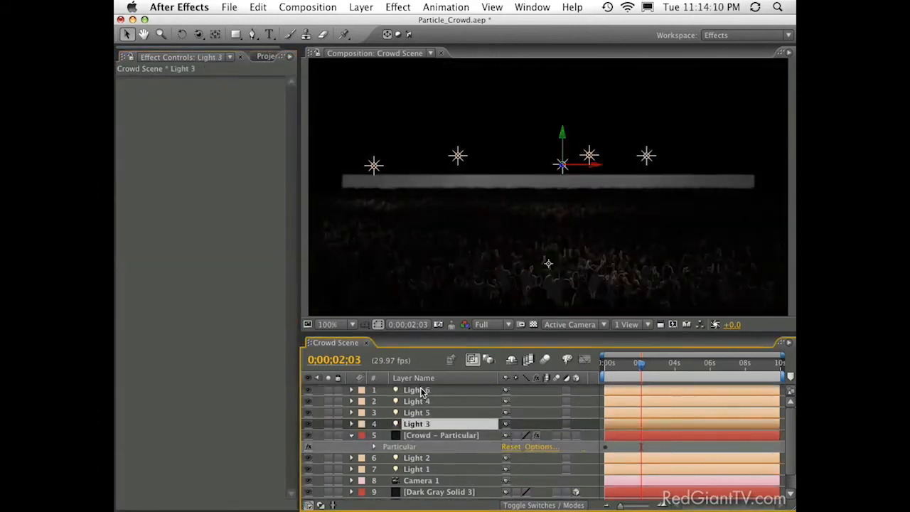
- Select Lights 3 to 6 and lower them together along the Y axis, closer to the crowd
left_click(422, 392, "shift")
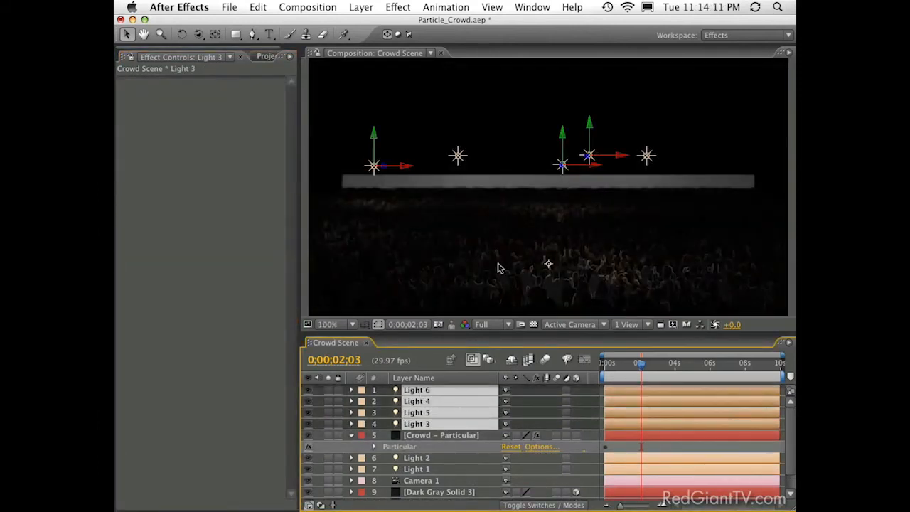
left_click(567, 139)
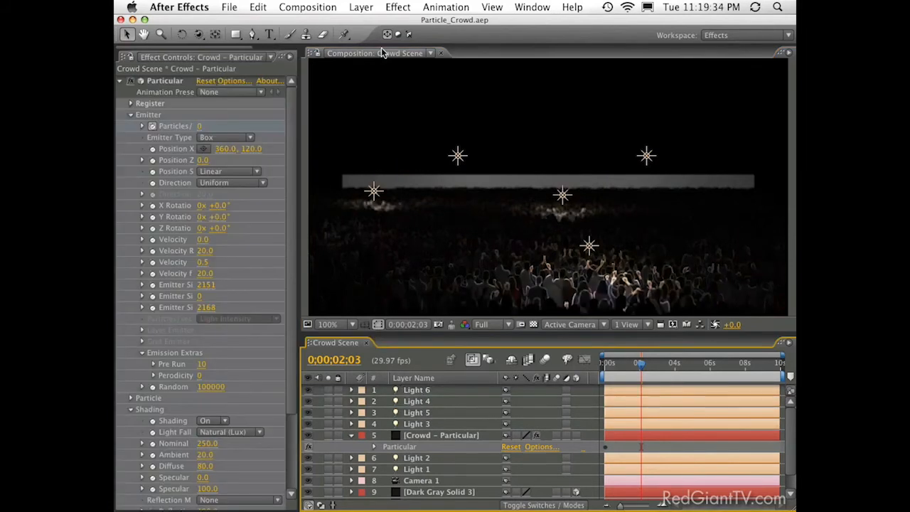
- Create a 720 x 540 solid named Smoke and apply the Trapcode Particular effect to it
left_click(361, 7)
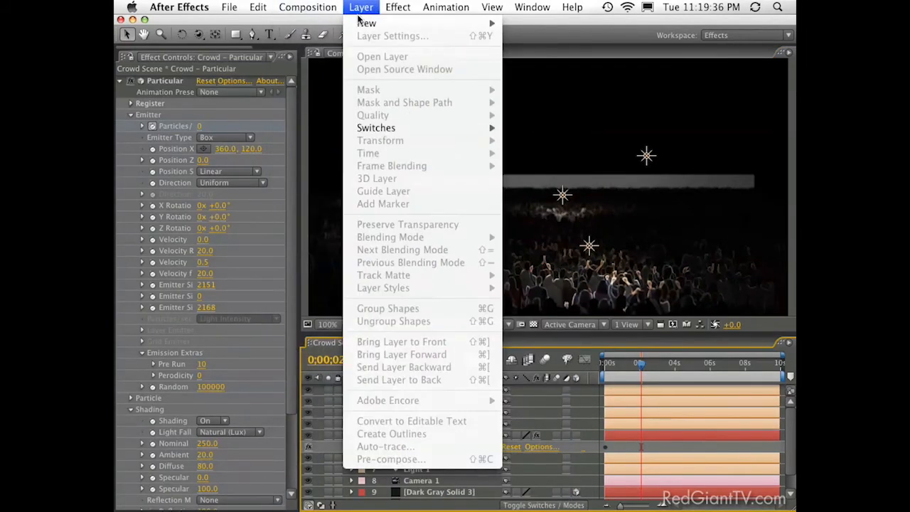
mouse_move(361, 26)
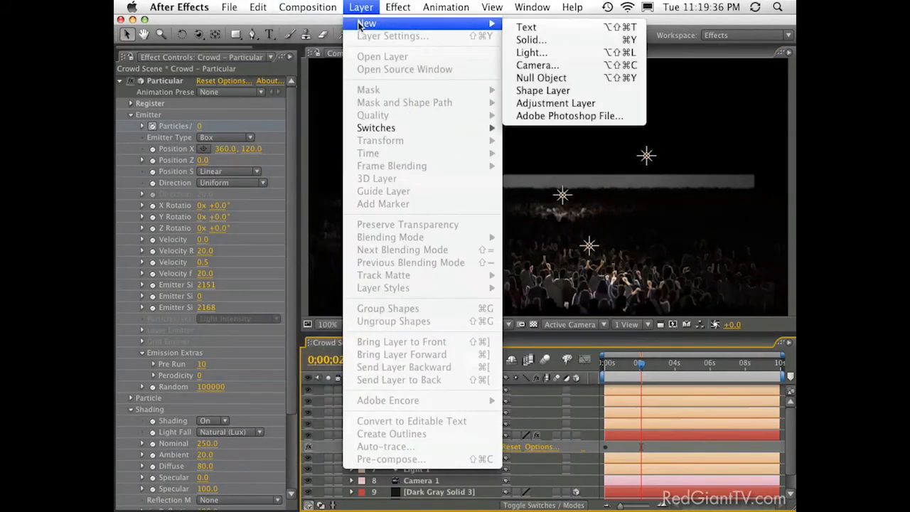
left_click(571, 40)
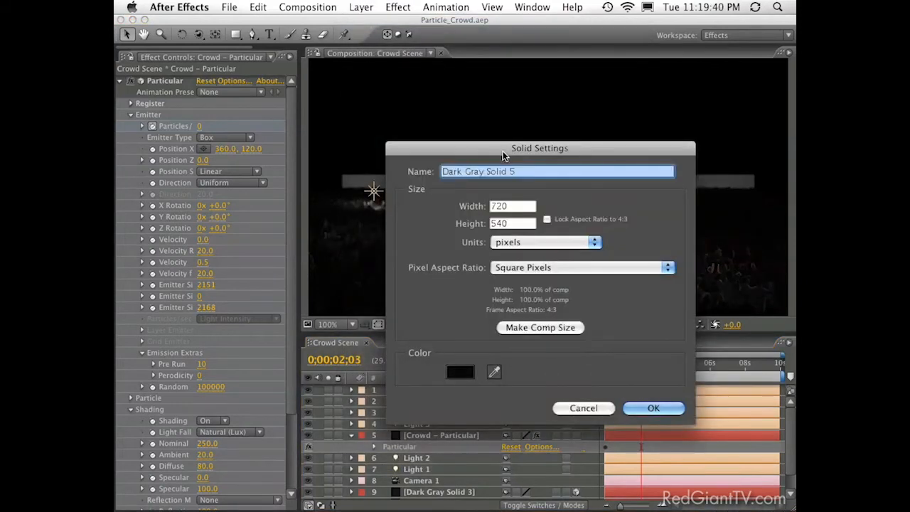
type("Smoke")
key("Return")
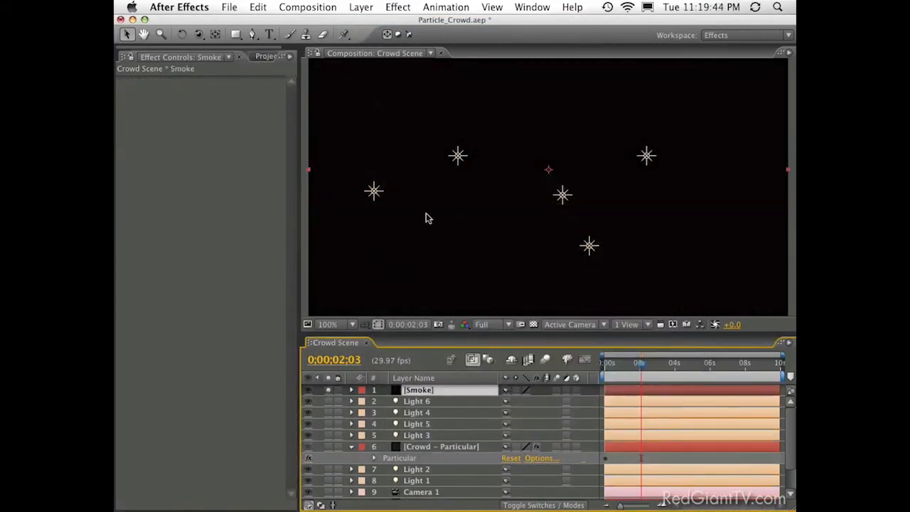
left_click(398, 7)
mouse_move(504, 483)
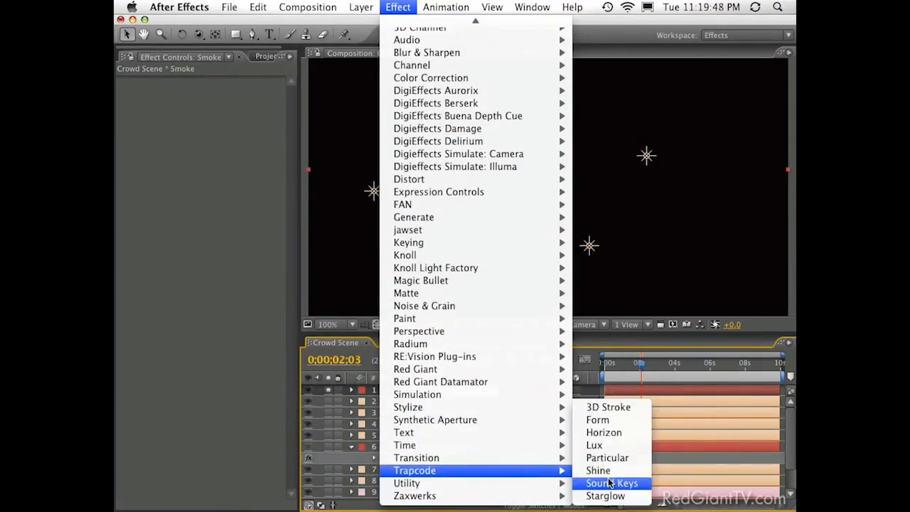
left_click(606, 457)
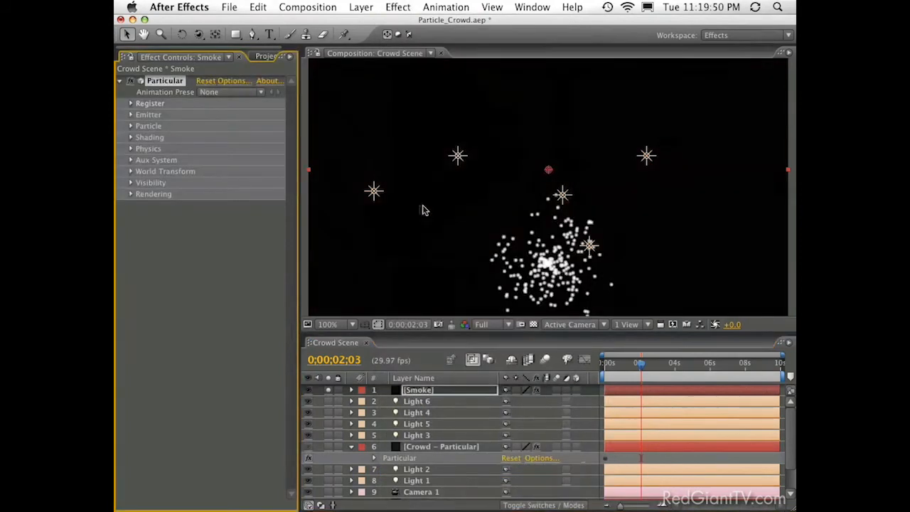
- Make the Smoke emitter a Box with Emitter Size X 2773, Emitter Size Z 5897 and Position Z 1240
left_click_drag(610, 371, 687, 370)
left_click(131, 114)
left_click(213, 137)
left_click(220, 149)
left_click_drag(201, 285, 298, 286)
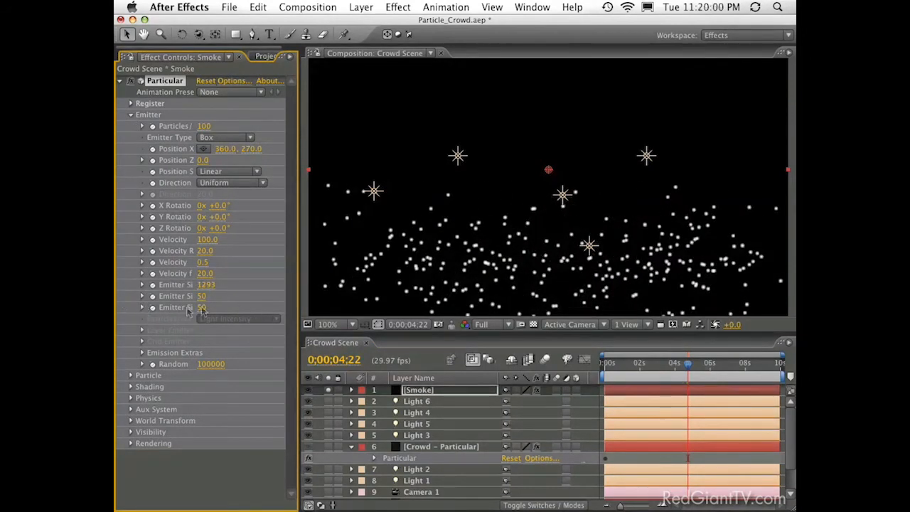
left_click_drag(202, 307, 284, 307)
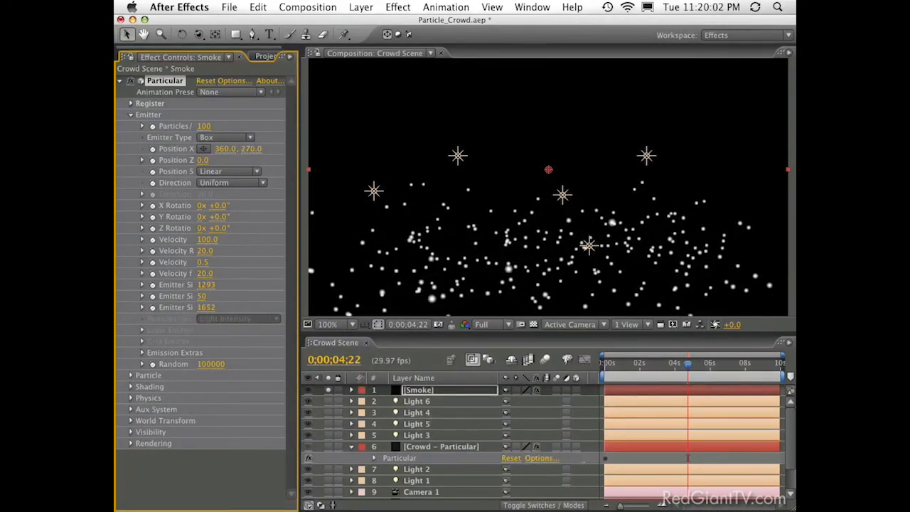
left_click_drag(204, 313, 292, 313)
left_click_drag(202, 284, 237, 311)
left_click_drag(202, 160, 306, 181)
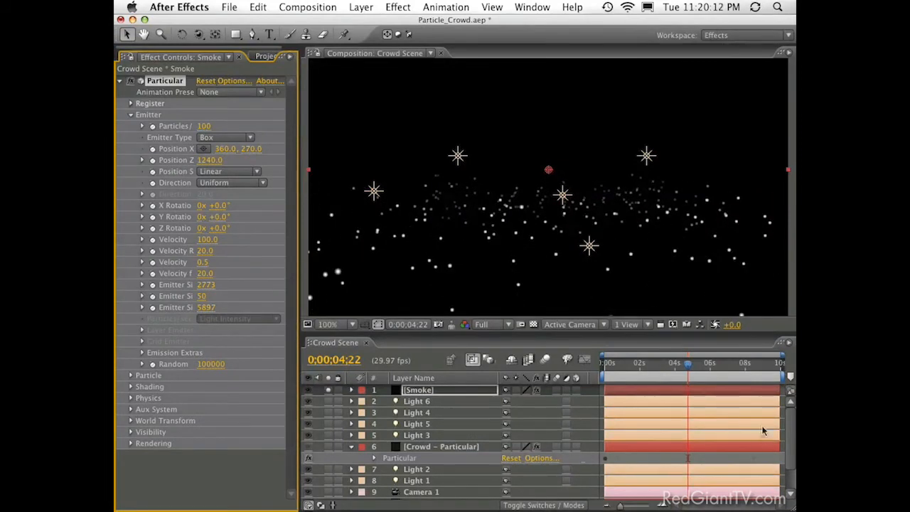
- Set the Smoke emitter's Velocity to 20 and preview the particle motion from 0;00;07;01
left_click_drag(608, 361, 729, 379)
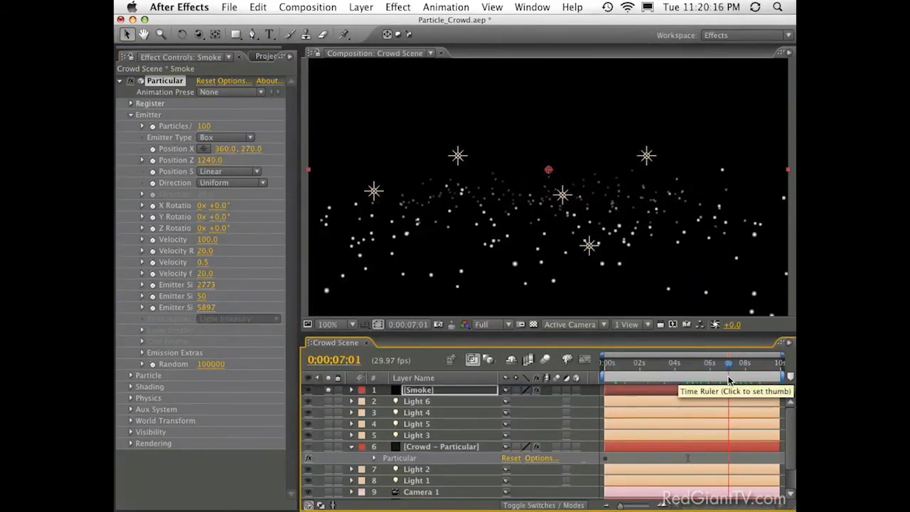
left_click(206, 240)
type("20")
key("Return")
key("space")
key("space")
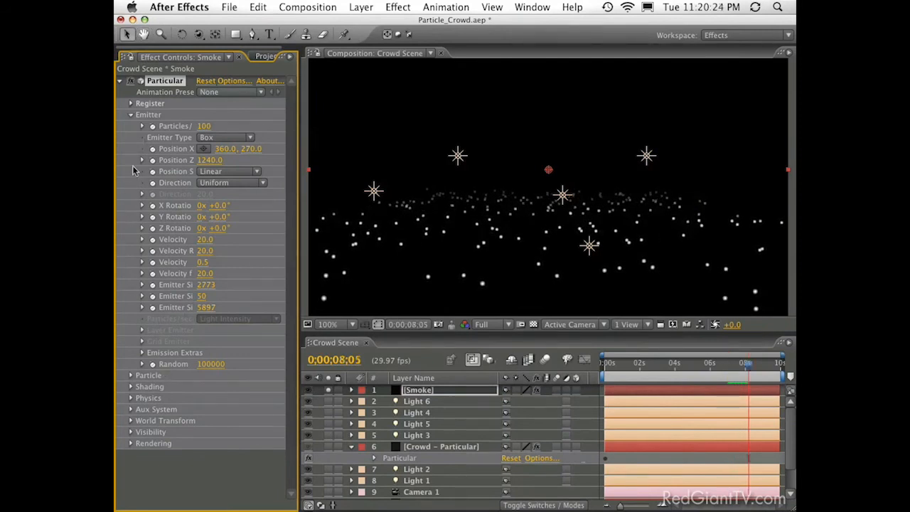
- Set Wind X to 68 in the Smoke effect's Air physics and preview the sideways drift
left_click(131, 116)
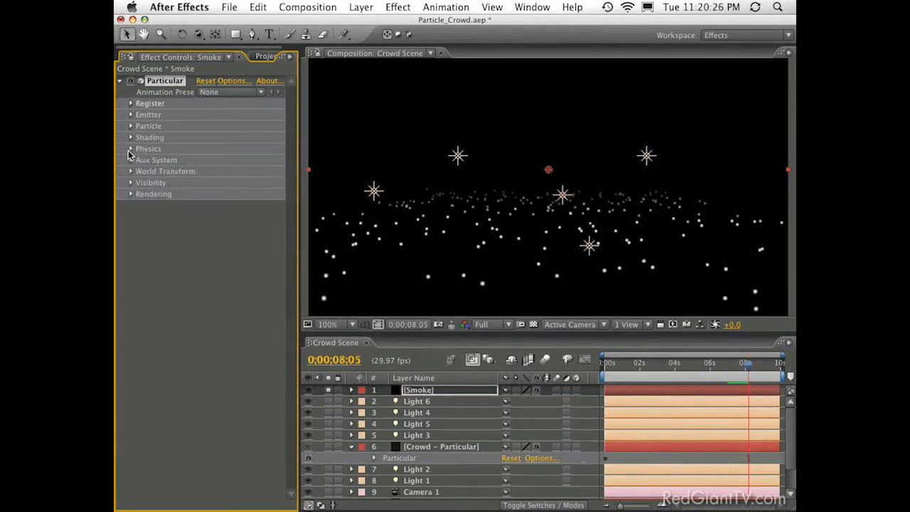
left_click(130, 150)
left_click(142, 194)
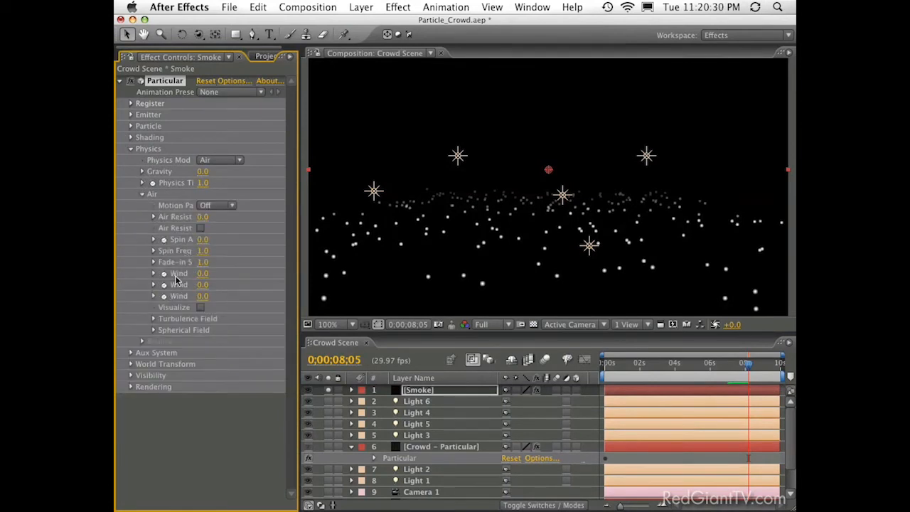
key("grave")
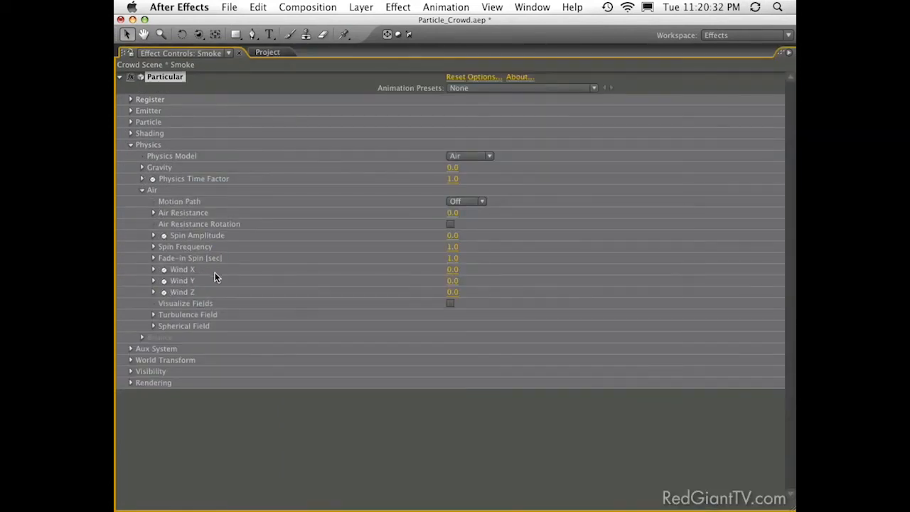
key("grave")
left_click_drag(204, 274, 248, 276)
key("space")
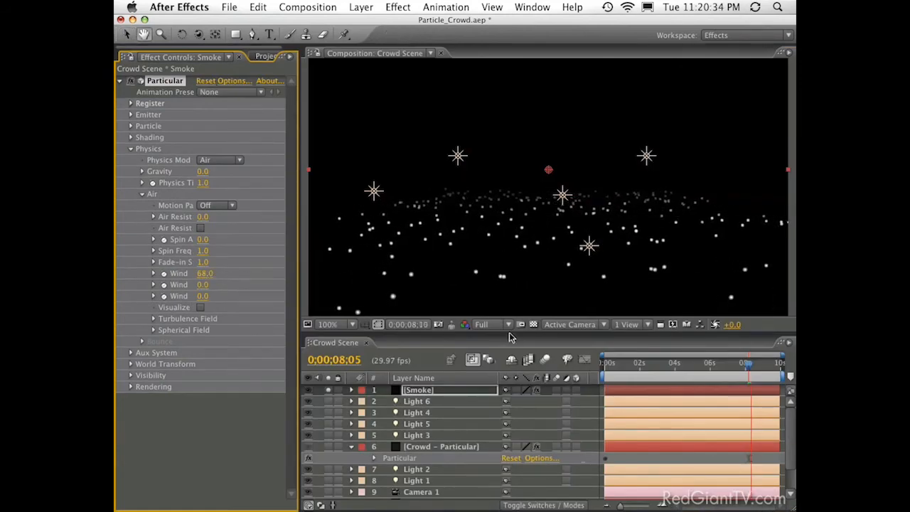
- Set the Turbulence Field's Affect Position to 90 for the Smoke particles and preview the motion
left_click(153, 318)
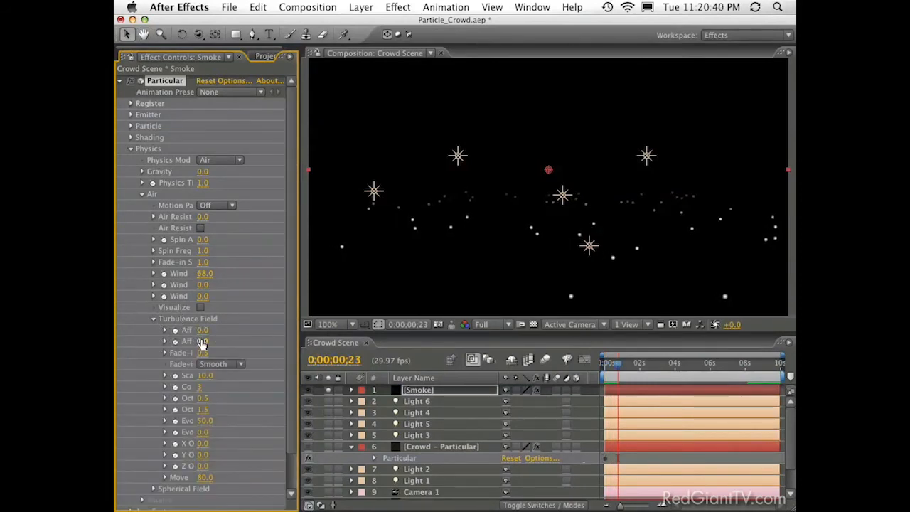
key("grave")
left_click(452, 339)
type("20")
key("Return")
key("grave")
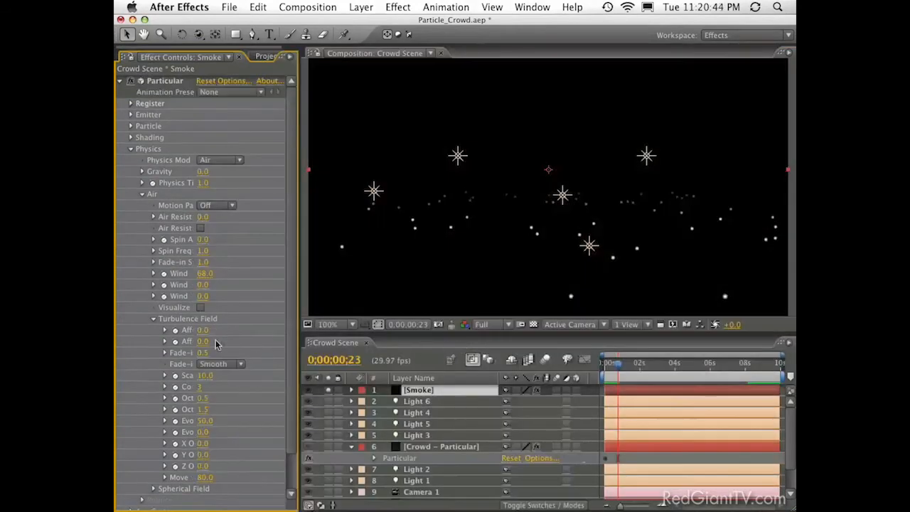
left_click_drag(217, 341, 263, 339)
key("space")
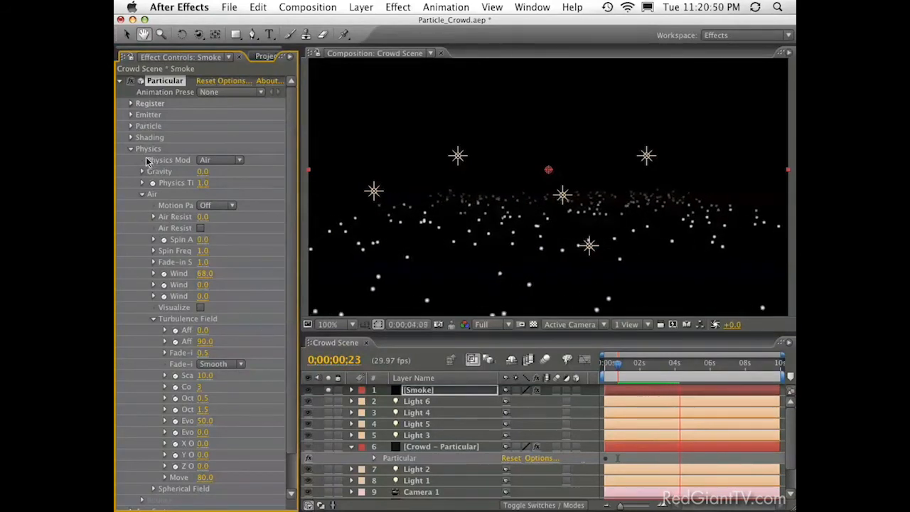
- Give the Smoke particles an Opacity over Life curve that fades in after birth and out before death, and preview it
key("space")
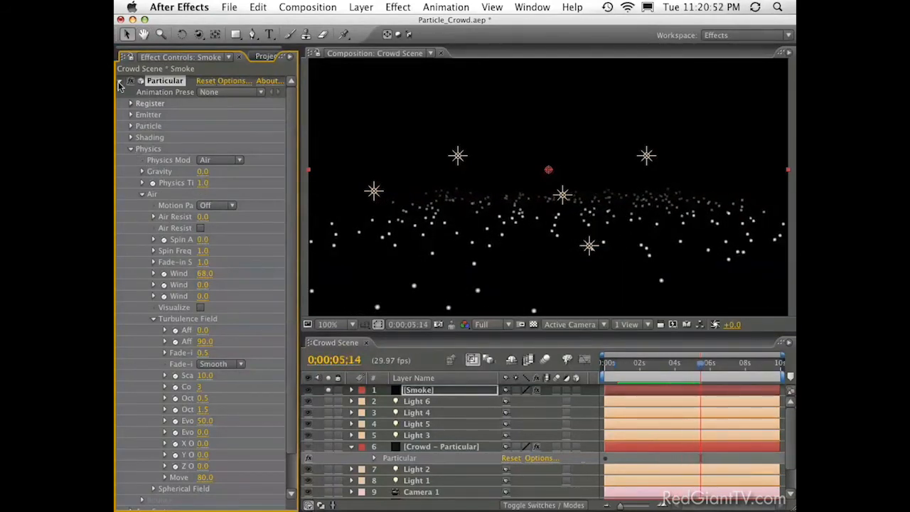
left_click(131, 149)
left_click(131, 125)
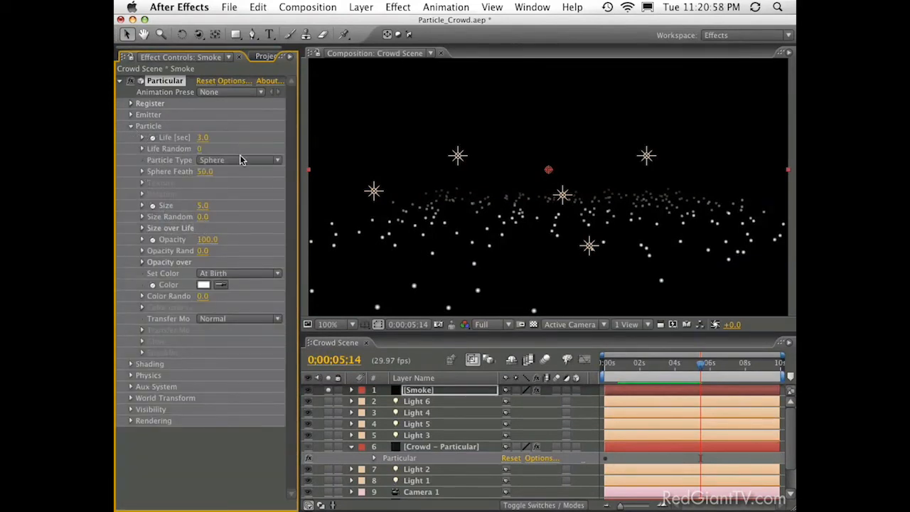
left_click(142, 262)
key("grave")
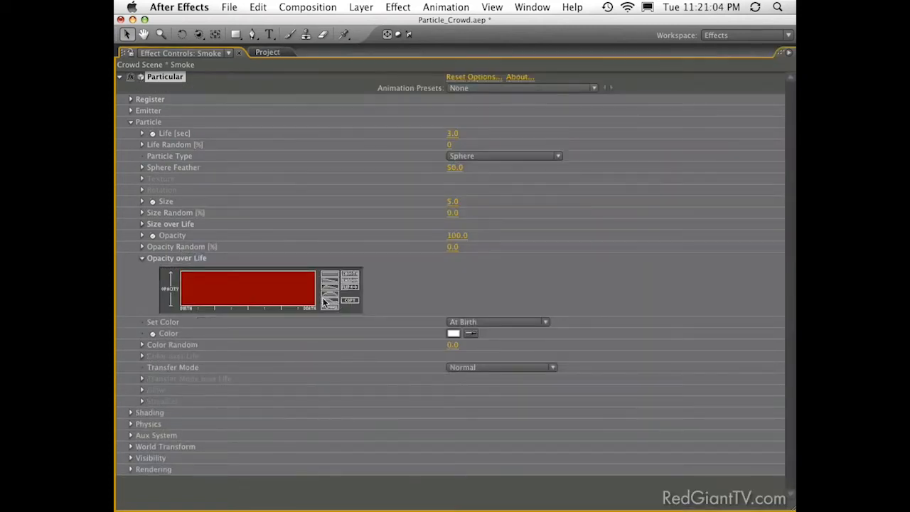
left_click(327, 298)
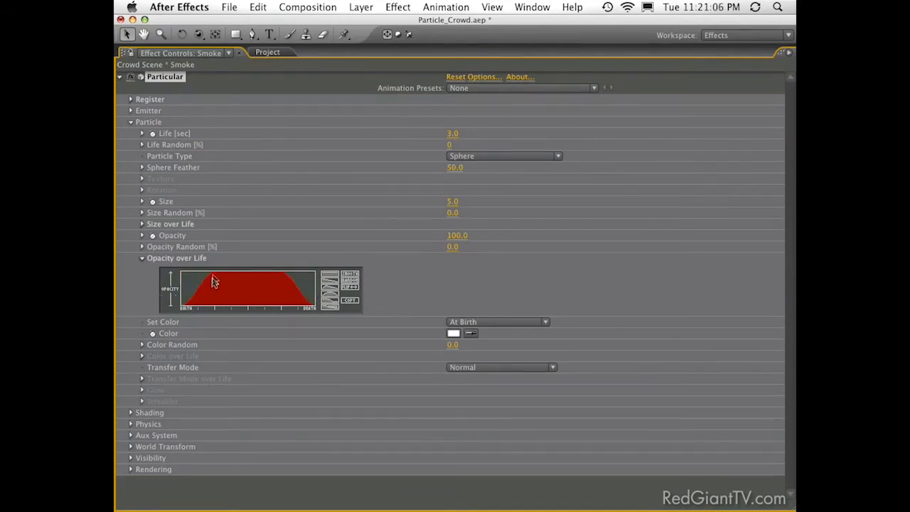
key("grave")
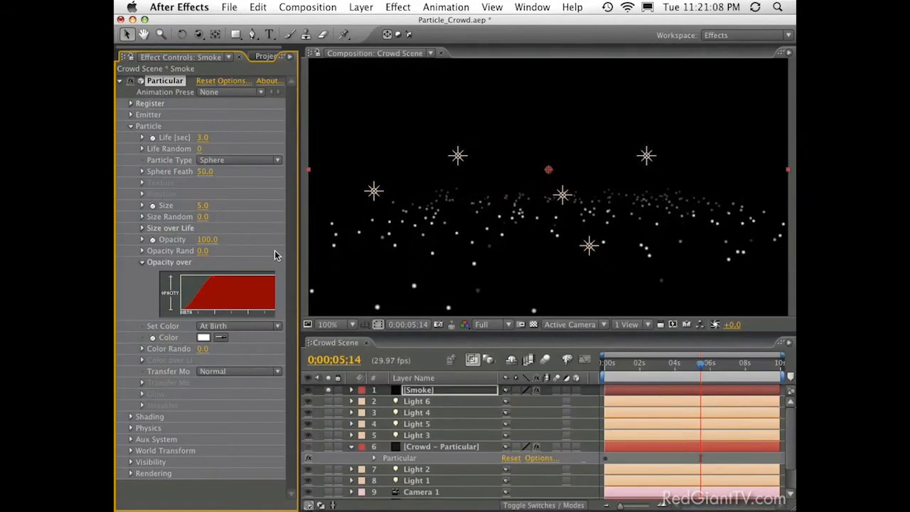
key("space")
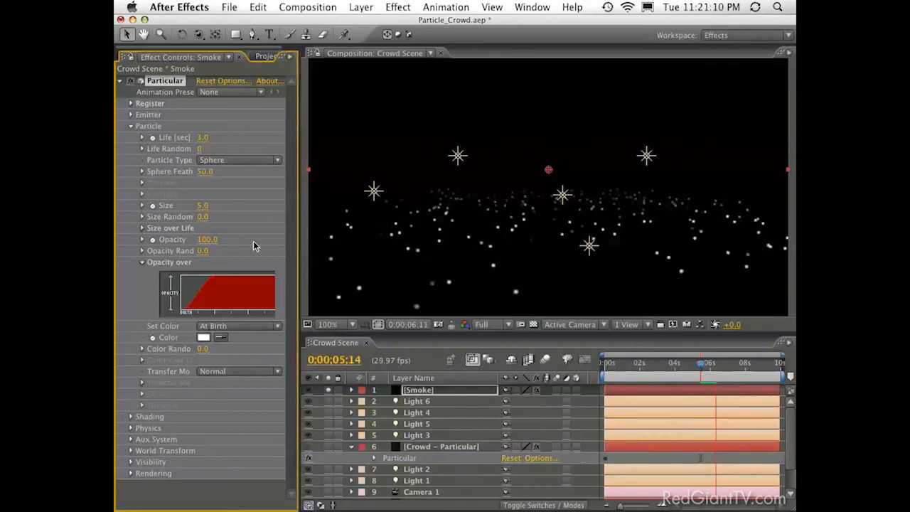
- Change the Smoke Particle Type to Cloudlet, with Size 49 and Opacity 1
left_click(234, 160)
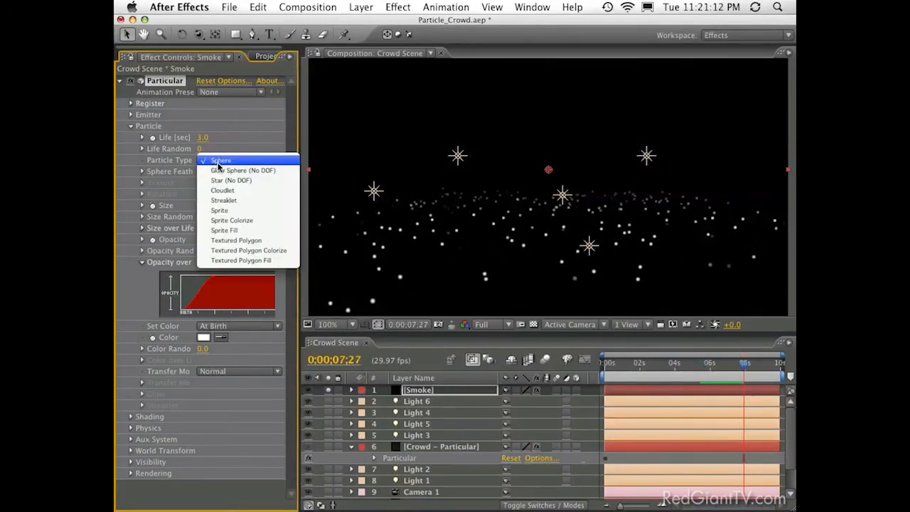
left_click(235, 190)
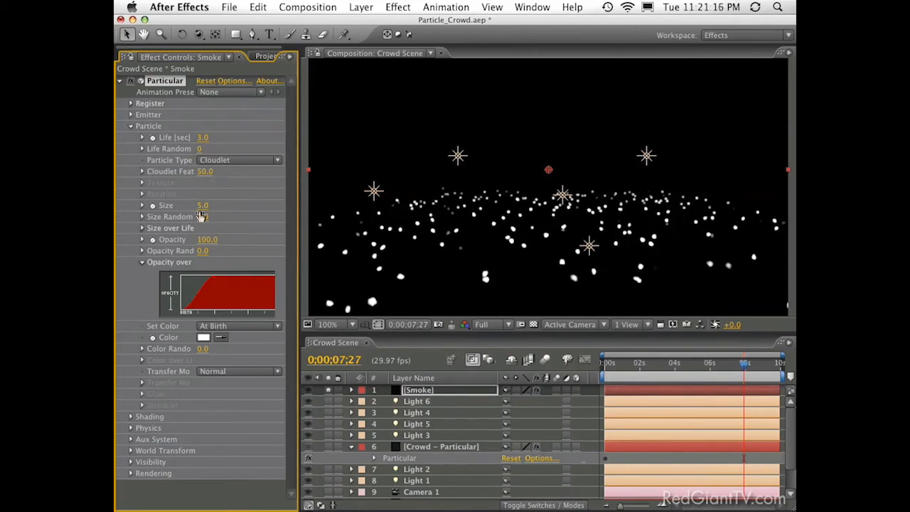
left_click_drag(206, 205, 233, 205)
left_click(202, 242)
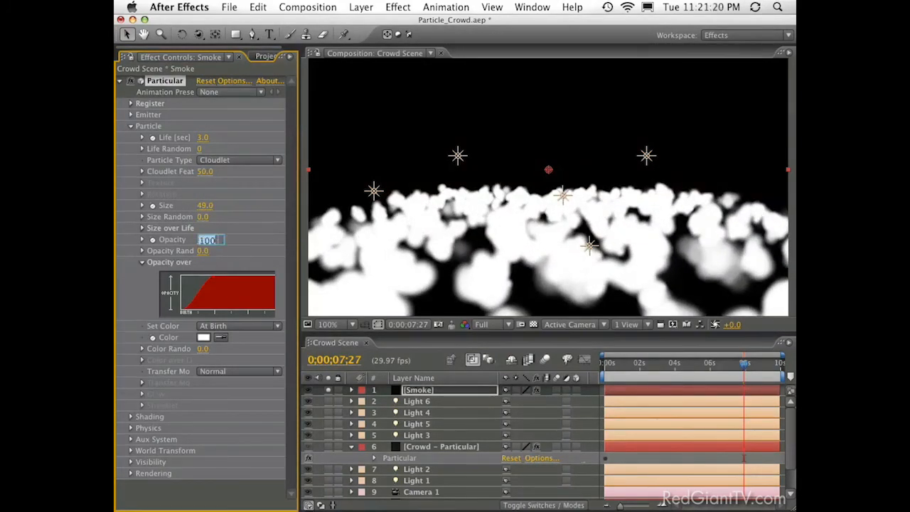
type("1")
key("Return")
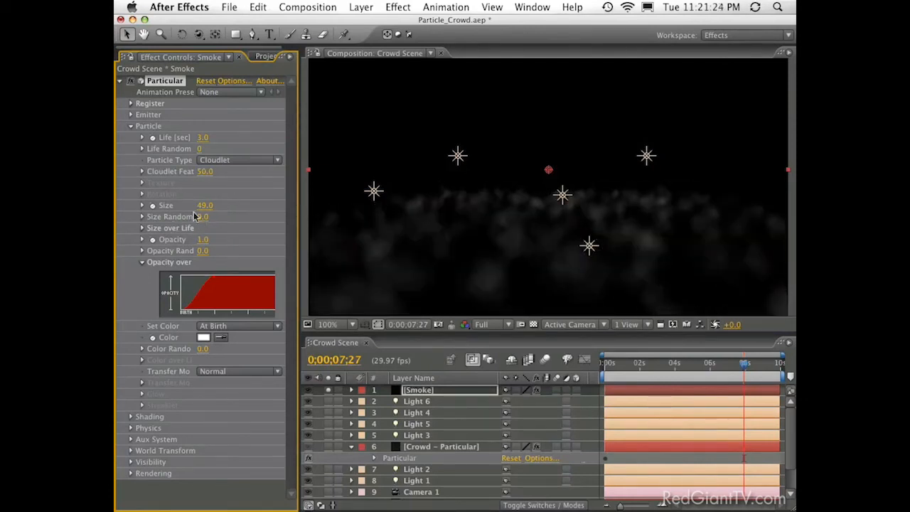
- Set the Smoke particles' Size Random to 92 and Size to 60, previewing the smoke and scrubbing to about 0;00;04;19
left_click_drag(215, 216, 260, 214)
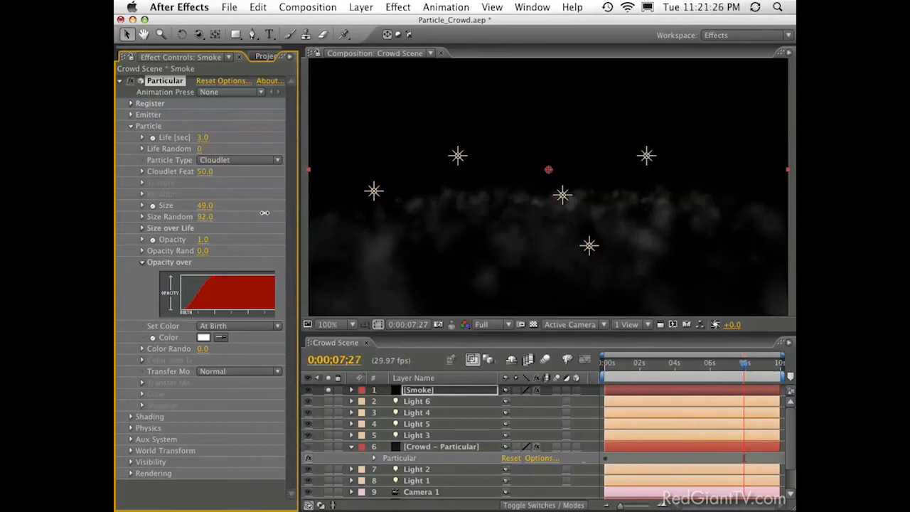
key("space")
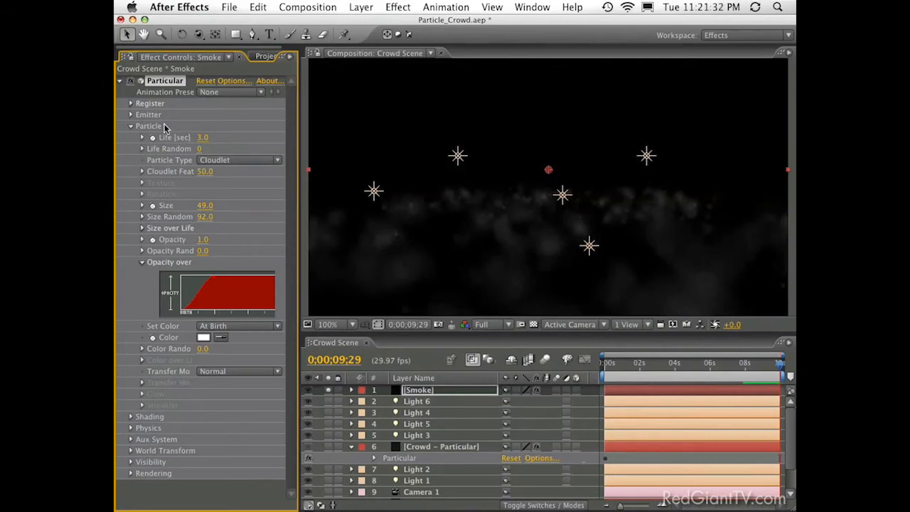
left_click(235, 217)
left_click(202, 206)
type("60")
key("Return")
left_click_drag(616, 363, 686, 379)
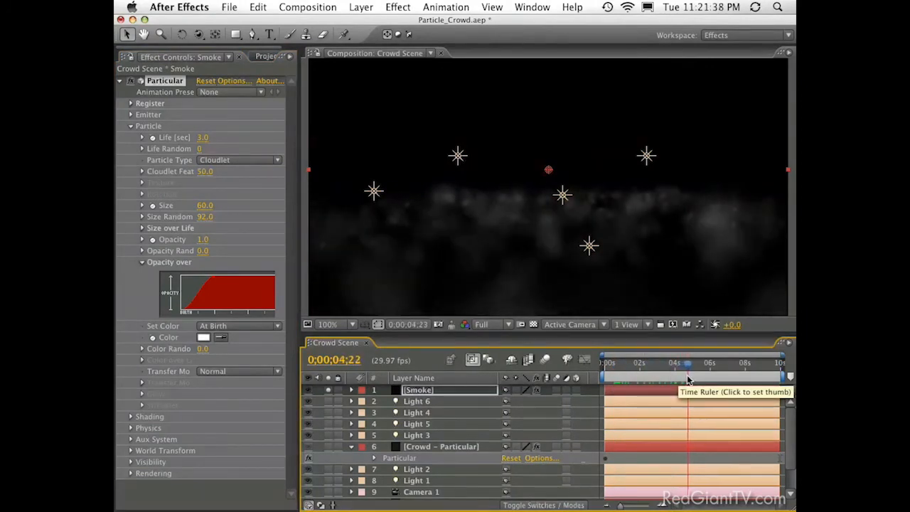
- Lower the Smoke layer's own Opacity in the timeline to make the smoke subtler
left_click(410, 392)
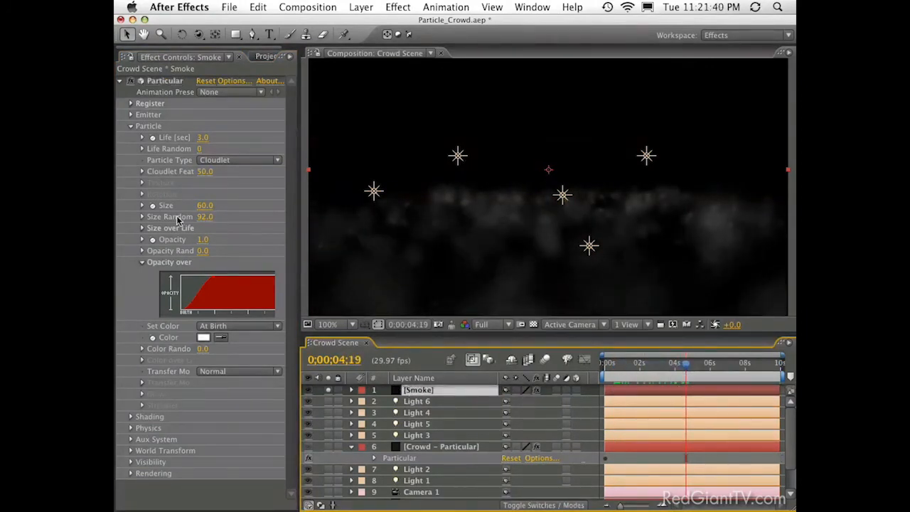
key("t")
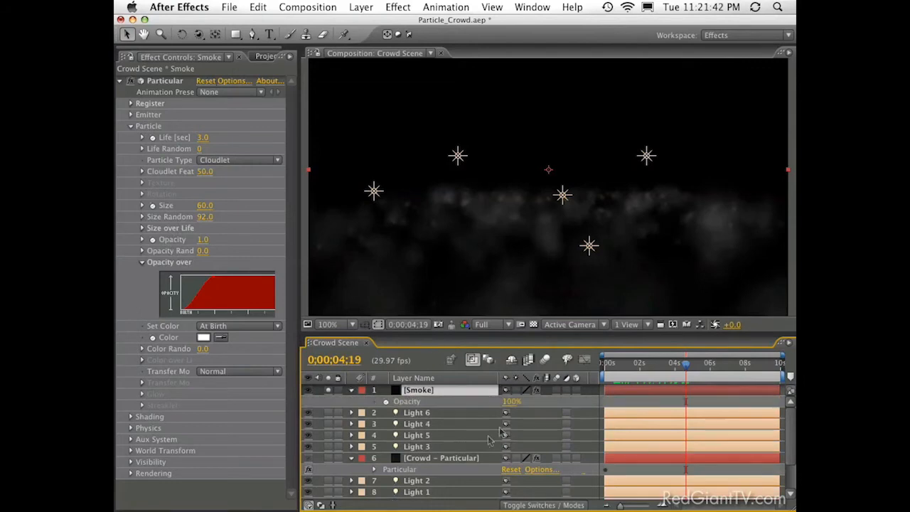
left_click_drag(513, 403, 483, 407)
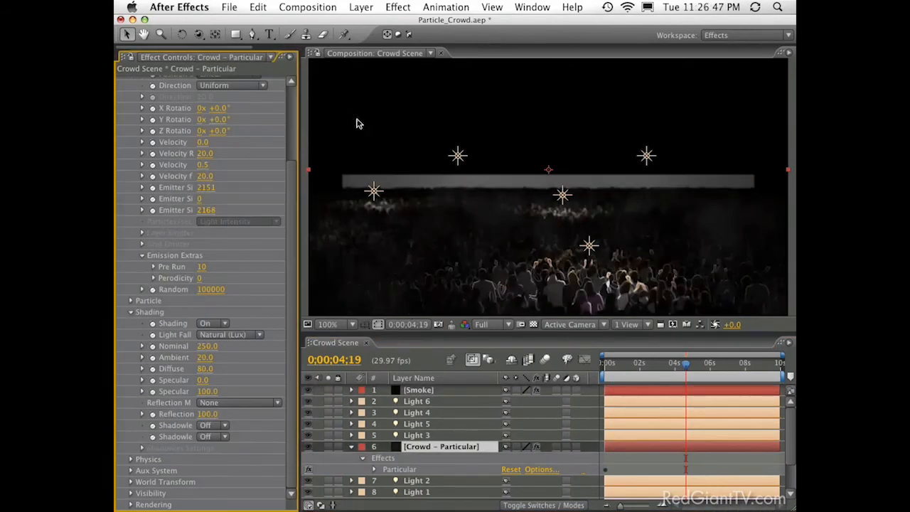
- Apply Curves to the Crowd - Particular layer and shape a gentle S-curve on the RGB channel for more contrast
left_click(393, 6)
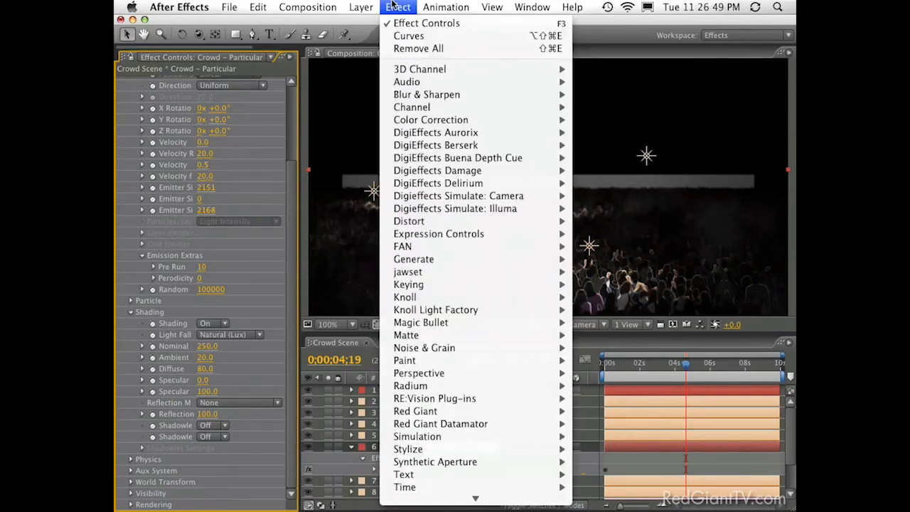
mouse_move(448, 120)
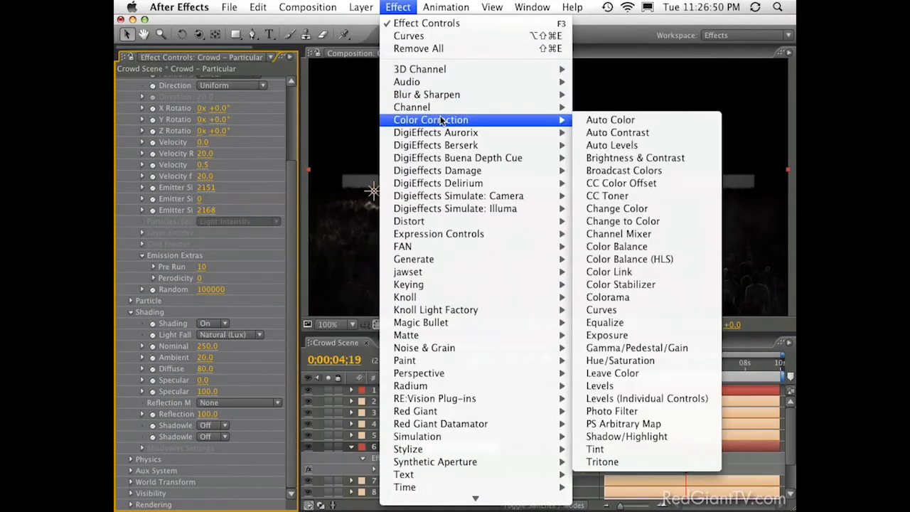
left_click(602, 310)
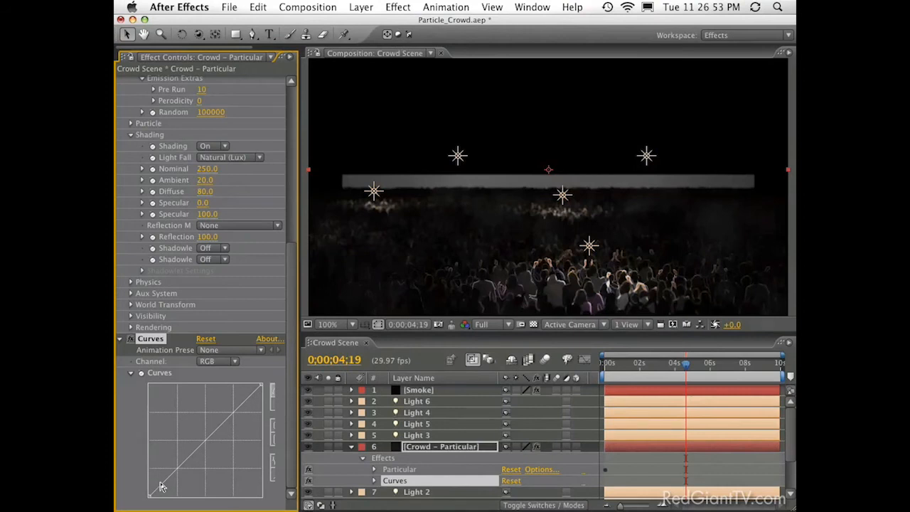
mouse_move(165, 482)
left_mouse_down()
mouse_move(174, 487)
mouse_move(170, 481)
left_mouse_up()
left_click(248, 396)
left_click_drag(171, 480, 175, 481)
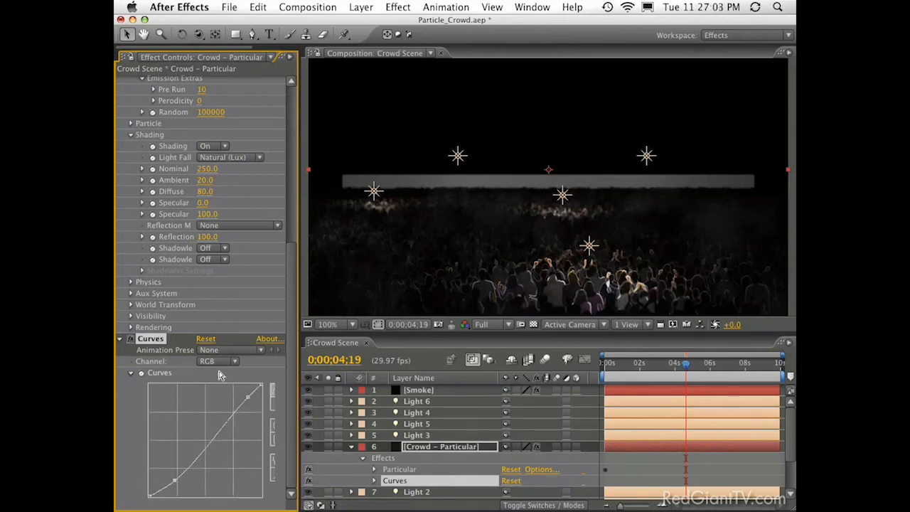
- Raise the midtones of the Red channel in the crowd's Curves effect to warm the crowd
left_click(221, 361)
left_click(213, 374)
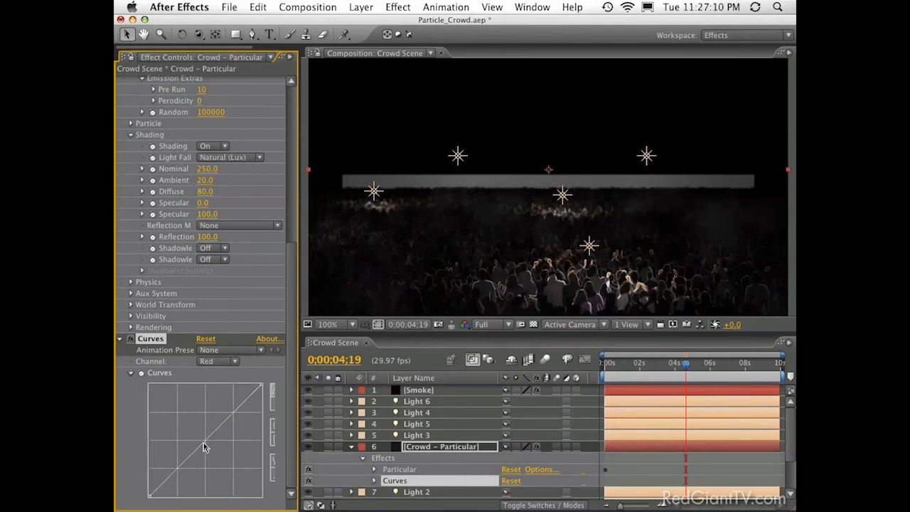
left_click_drag(202, 444, 193, 442)
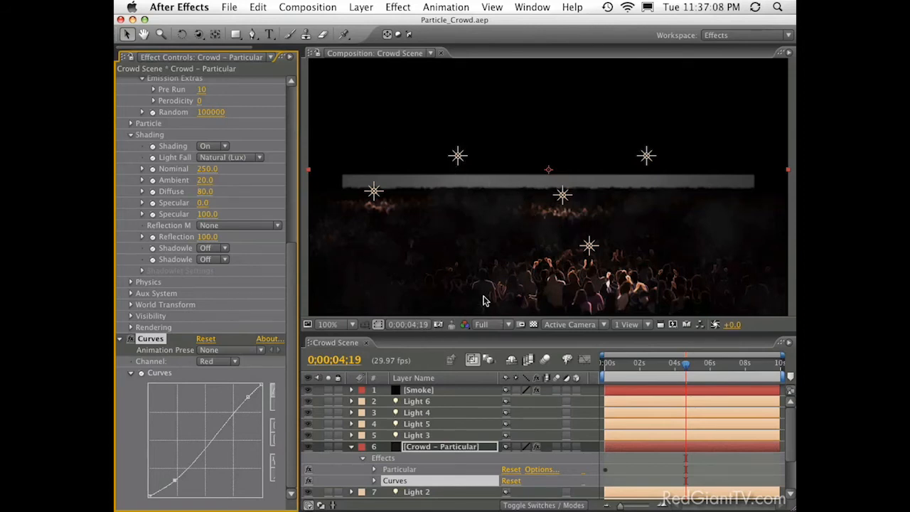
- Disable view refreshing, switch the composition to Custom View 1 and frame the stage area at an angle at 100%
key("Caps_Lock")
key("F11")
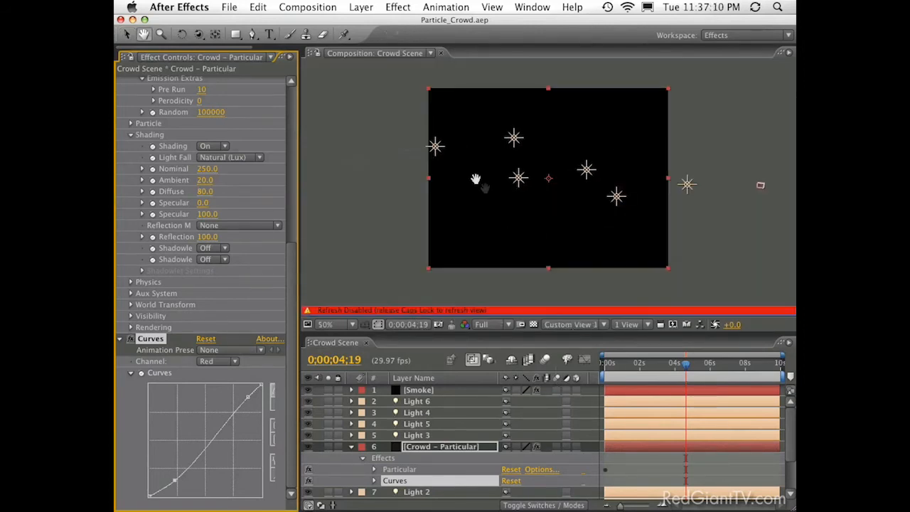
key("c")
left_click_drag(558, 216, 588, 229)
left_click_drag(746, 294, 765, 294)
key("period")
key("space")
left_click_drag(615, 237, 559, 197)
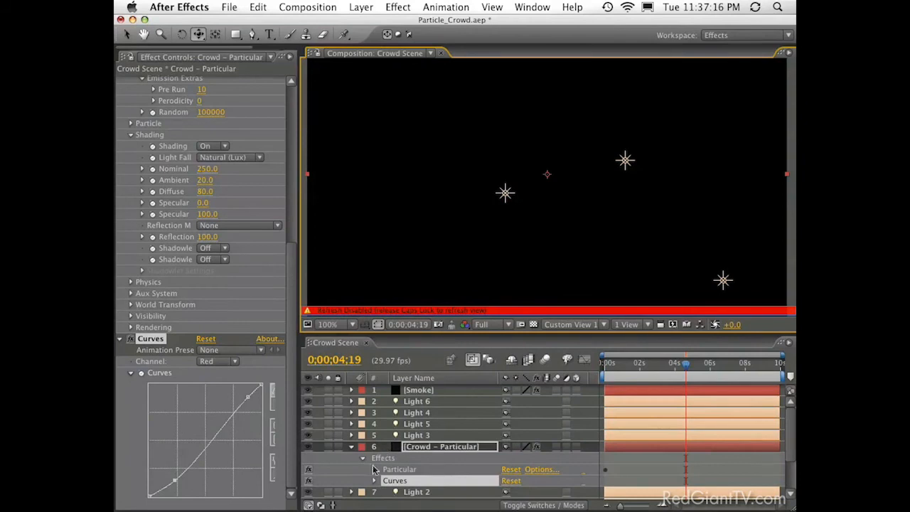
- Collapse the Crowd - Particular layer, solo both Dark Gray Solid 3 stage layers and re-enable view refreshing
left_click(418, 451)
key("e")
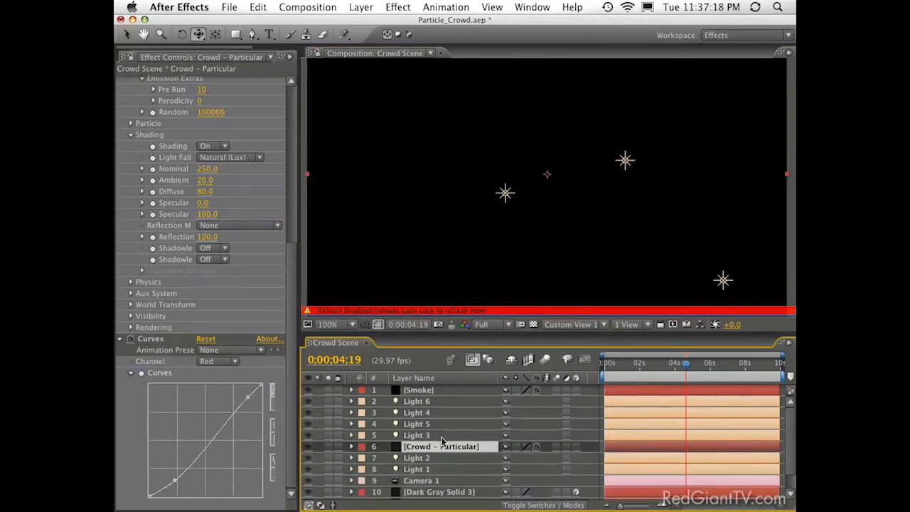
key("space")
left_click_drag(455, 466, 466, 415)
left_click_drag(326, 471, 325, 482)
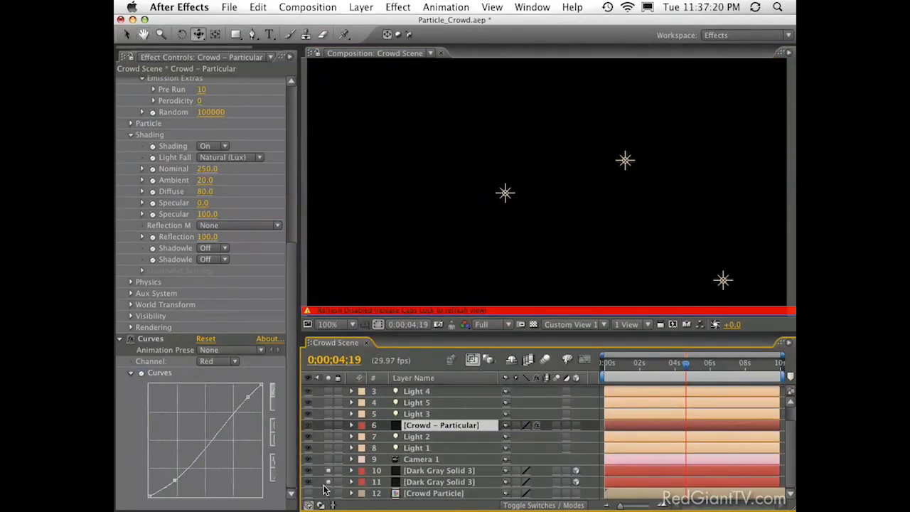
key("Caps_Lock")
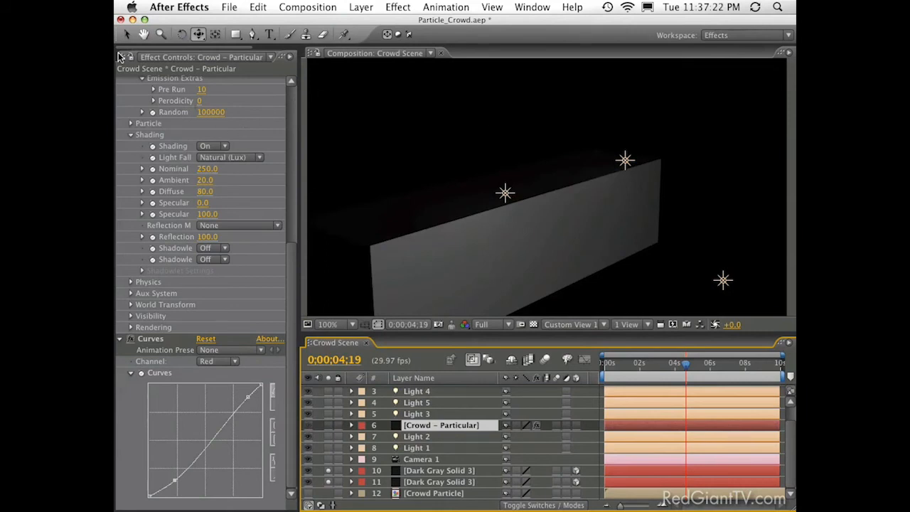
- Add 00077_001_98.mov and 00436_001_88.mov from the Crowd Control folder to Crowd Scene, directly above the Crowd - Particular layer
left_click(216, 54)
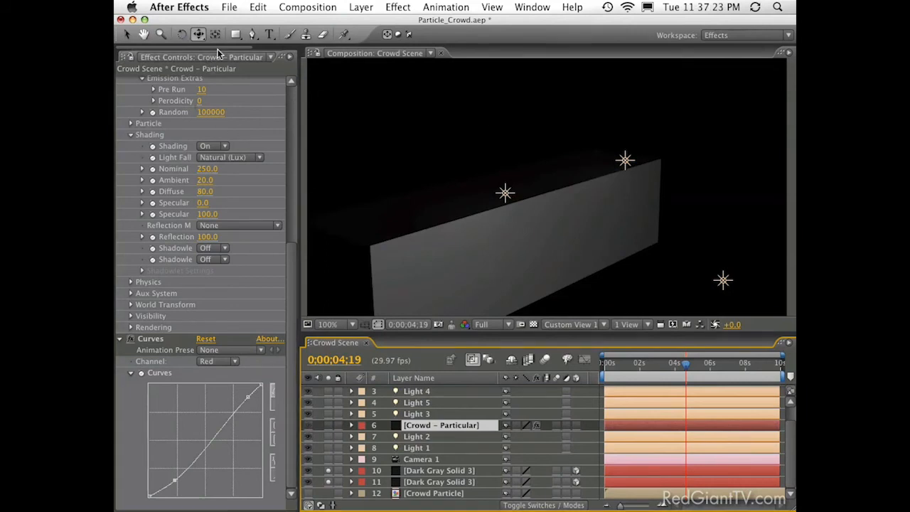
left_click(257, 57)
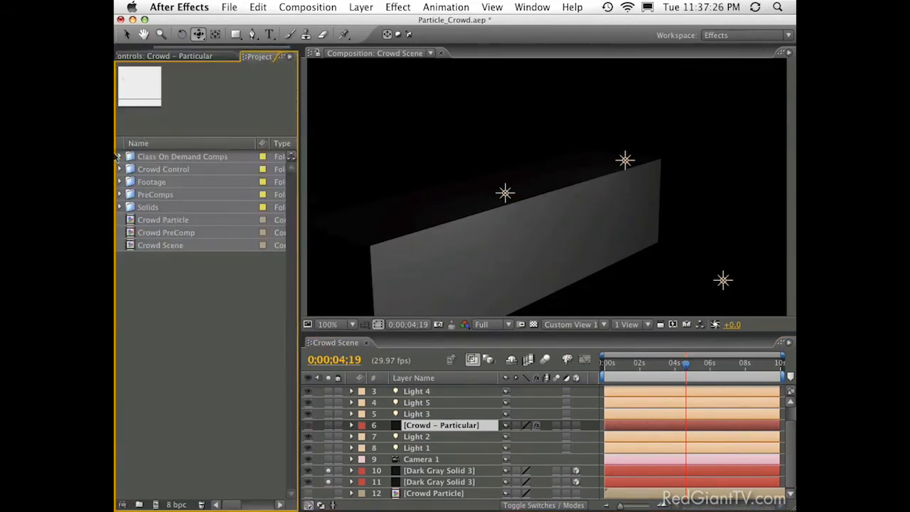
left_click(119, 169)
left_click(147, 184)
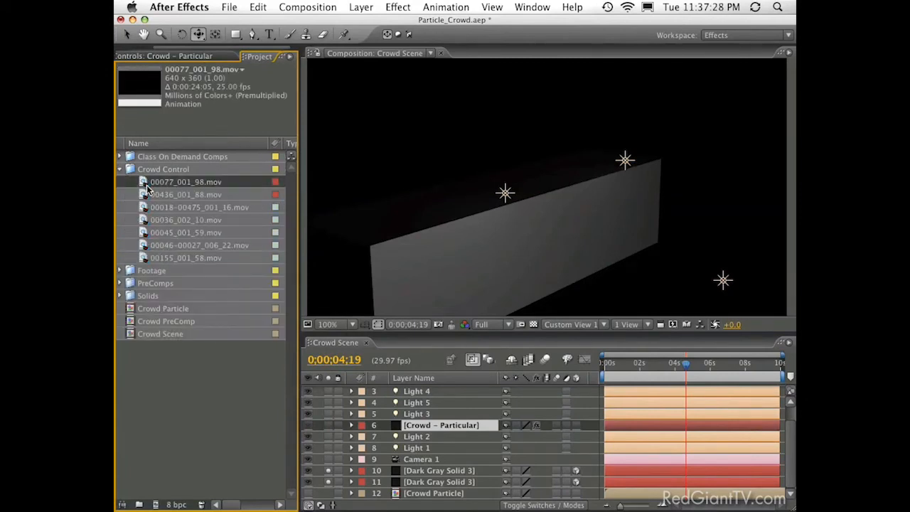
left_click(165, 193)
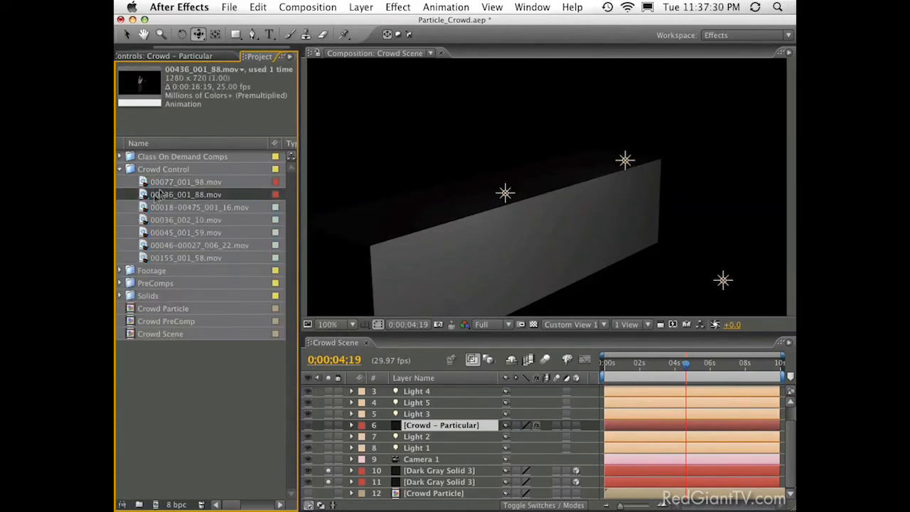
left_click(205, 183, "shift")
left_click_drag(205, 185, 438, 418)
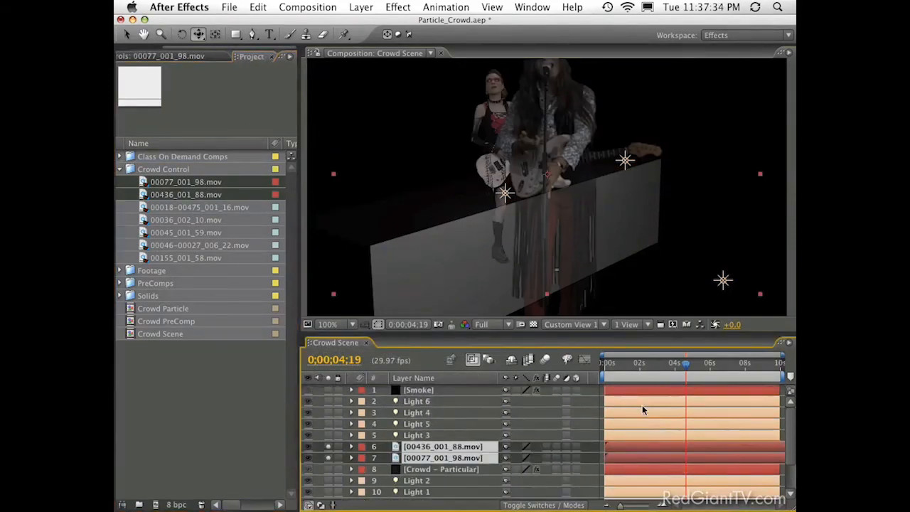
- Make both performer clips 3D layers and move them together along the Z axis back to the stage
key("F4")
key("F4")
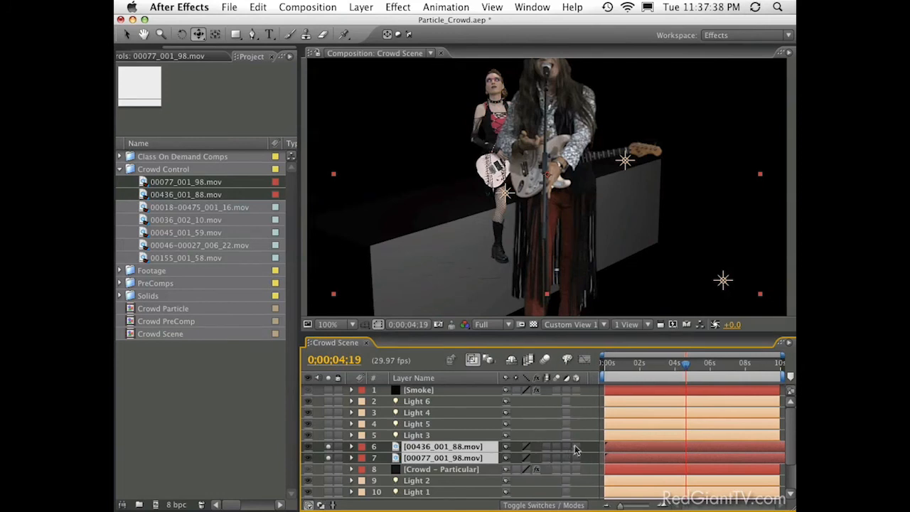
left_click(574, 454)
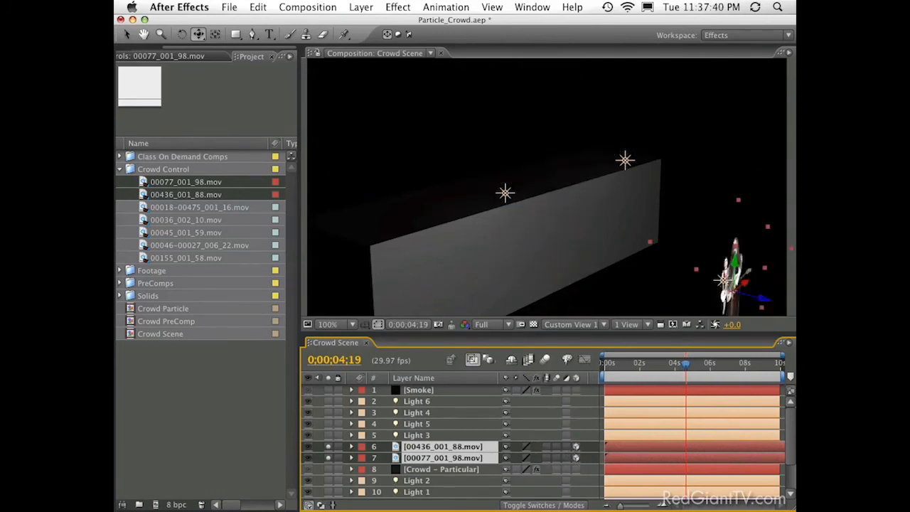
key("v")
left_click_drag(762, 299, 407, 175)
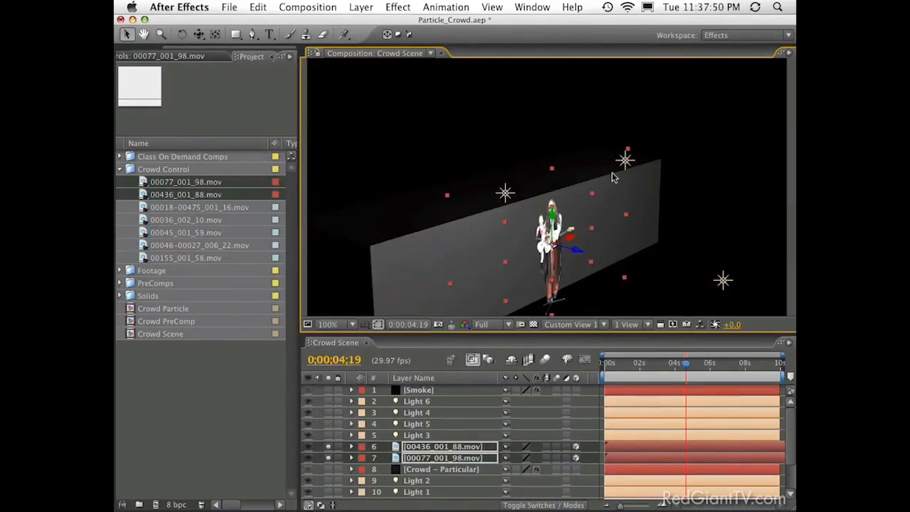
- Raise both performer clips up onto the stage top, then shift 00436_001_88.mov slightly along the Z axis on its own
left_click_drag(552, 208, 557, 95)
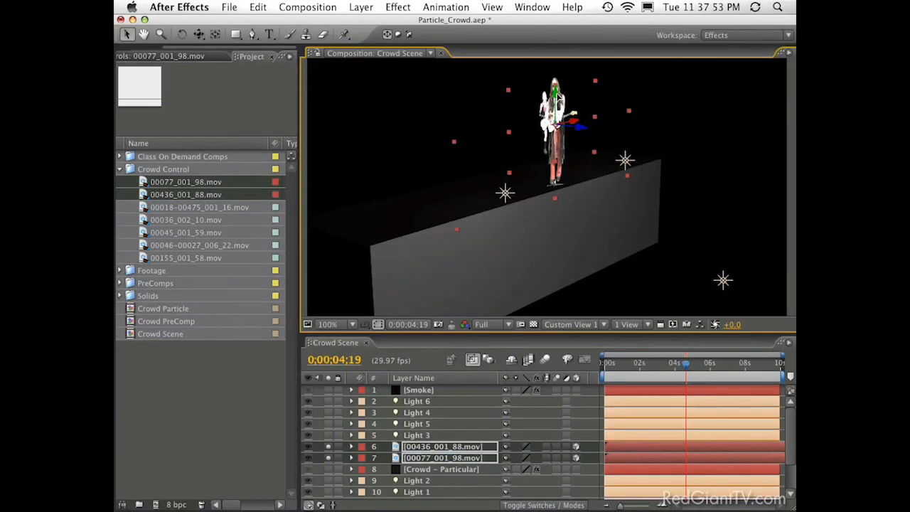
left_click(451, 445)
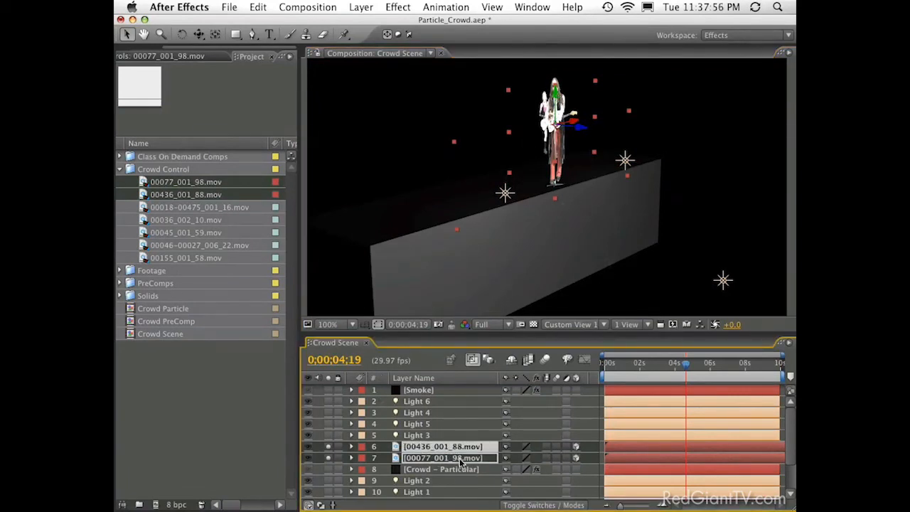
left_click(462, 464)
left_click(466, 448)
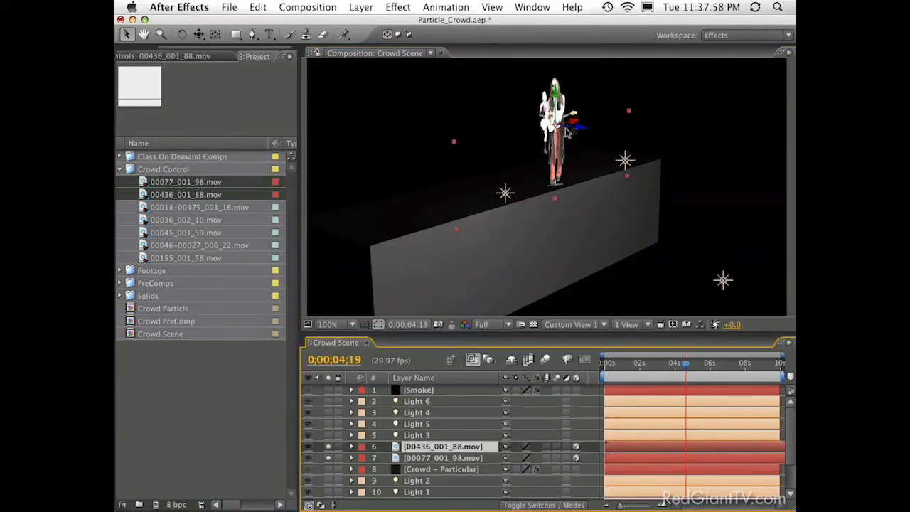
left_click_drag(583, 133, 574, 133)
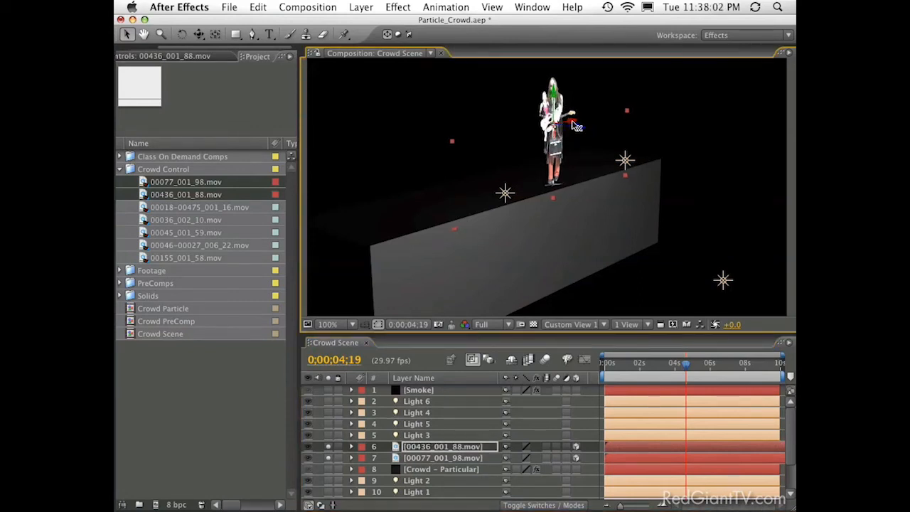
- Move 00077_001_98.mov away from the other performer to its own spot on the stage and adjust its height so it stands on top
left_click(444, 457)
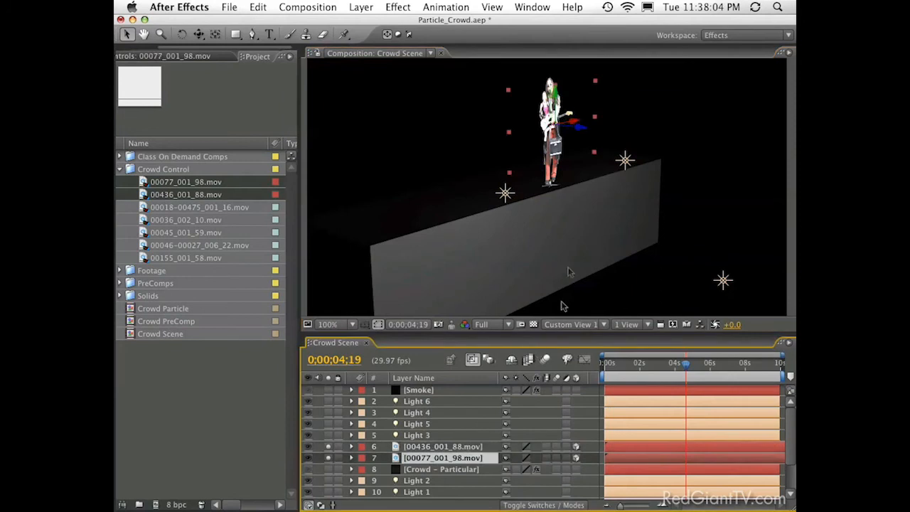
left_click_drag(578, 126, 517, 144)
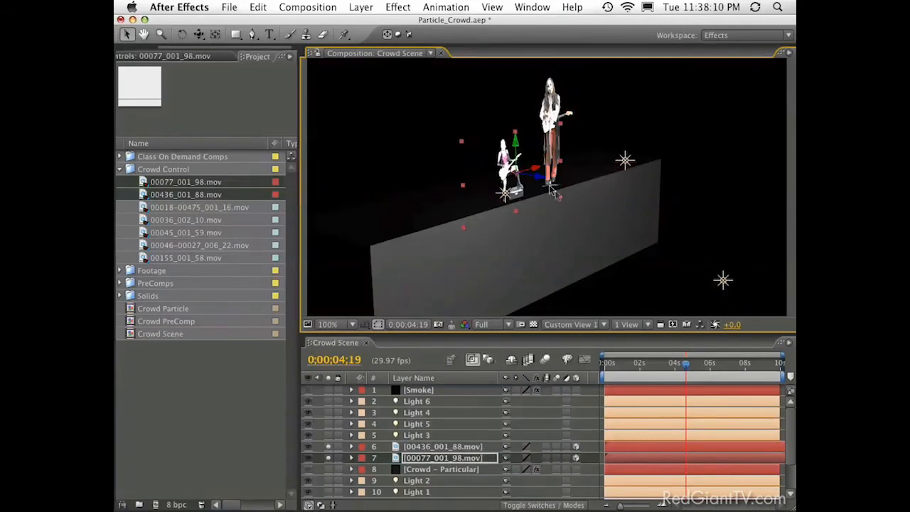
left_click_drag(537, 177, 533, 176)
left_click_drag(519, 146, 520, 126)
- Move the anchor point of 00436_001_88.mov down to the performer's feet and scale the clip to 70%
left_click(562, 105)
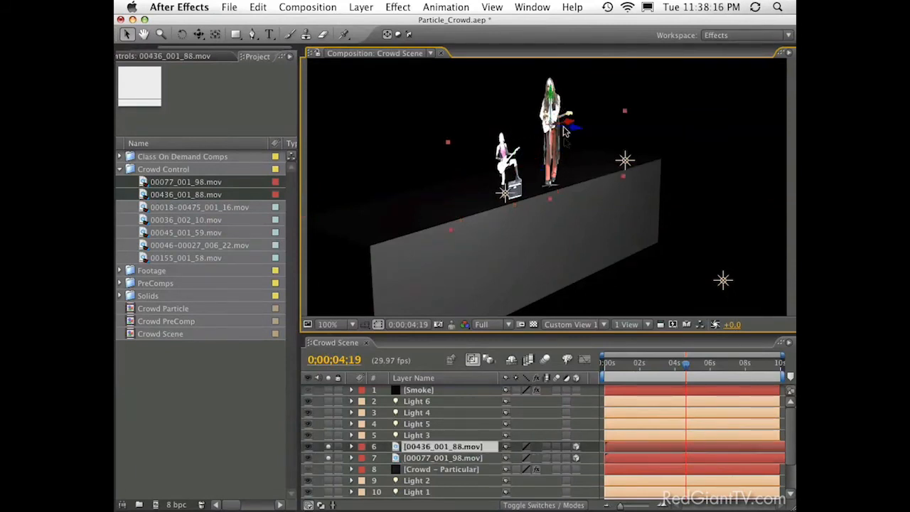
left_click(215, 34)
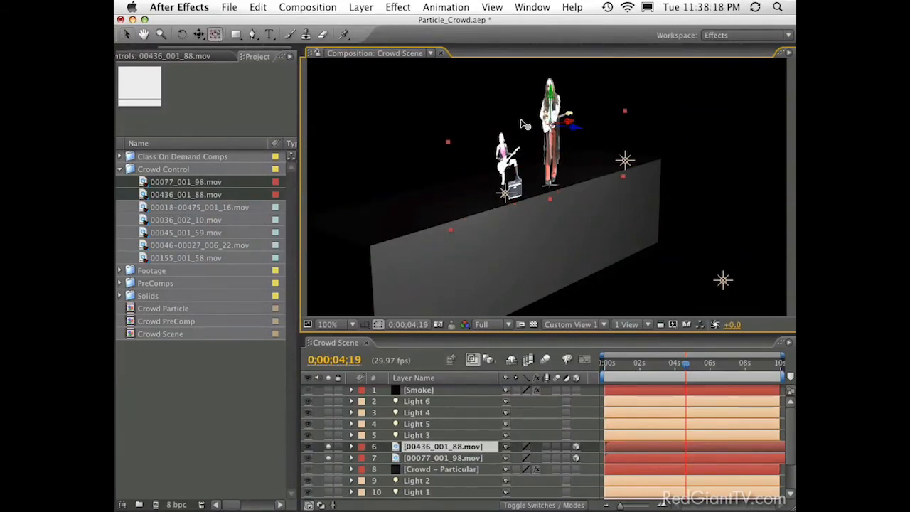
left_click_drag(554, 128, 558, 188)
key("s")
left_click(523, 457)
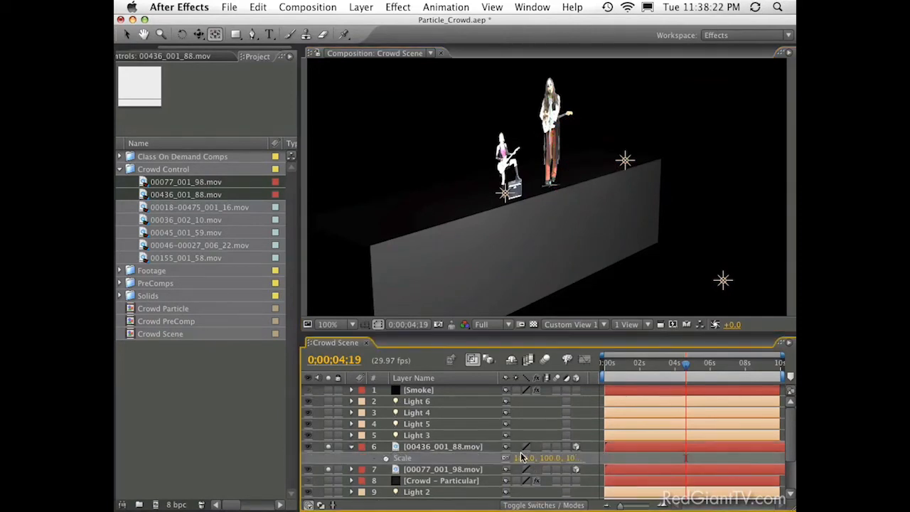
left_click_drag(522, 461, 502, 458)
key("v")
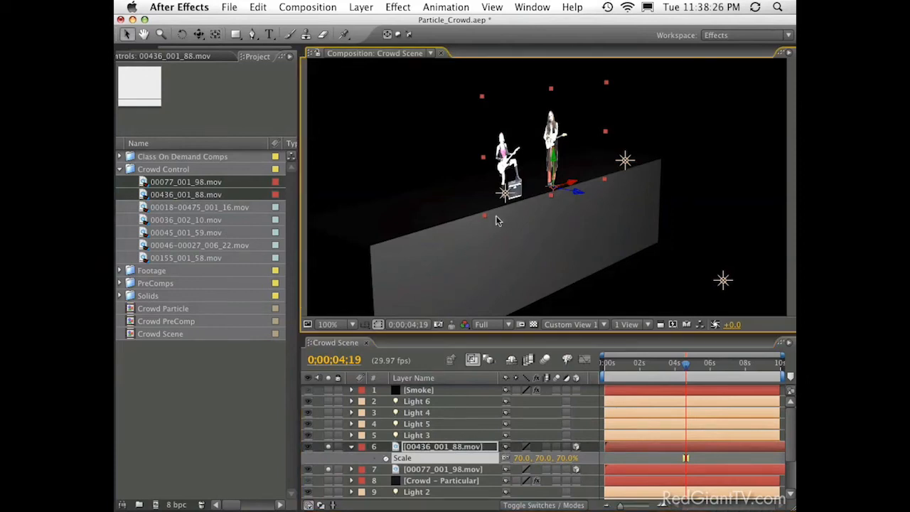
- Shift 00077_001_98.mov, then both performer clips together, farther along the Z axis and return to the Active Camera view
left_click(450, 470)
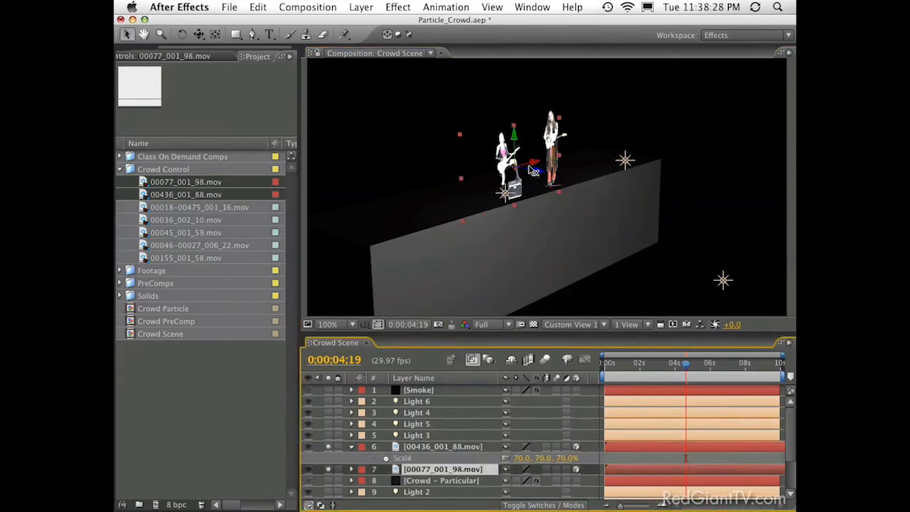
left_click_drag(539, 175, 530, 173)
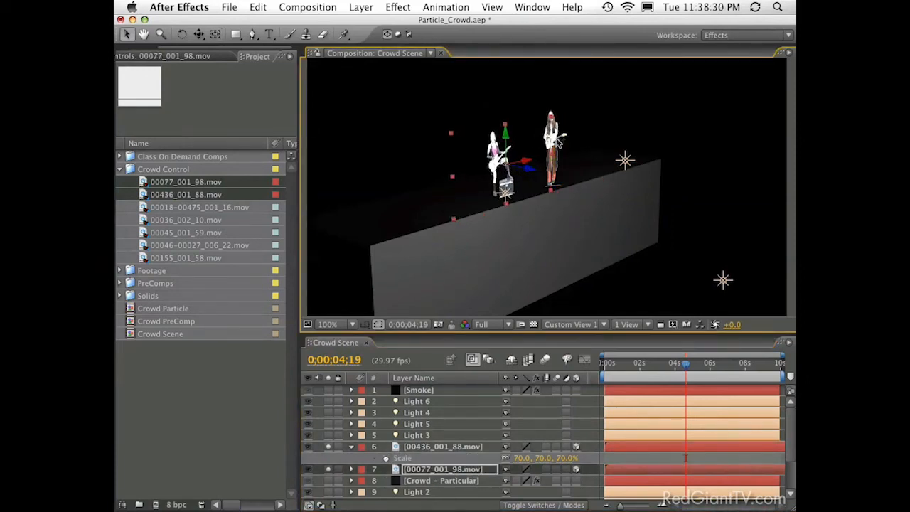
left_click(576, 195, "shift")
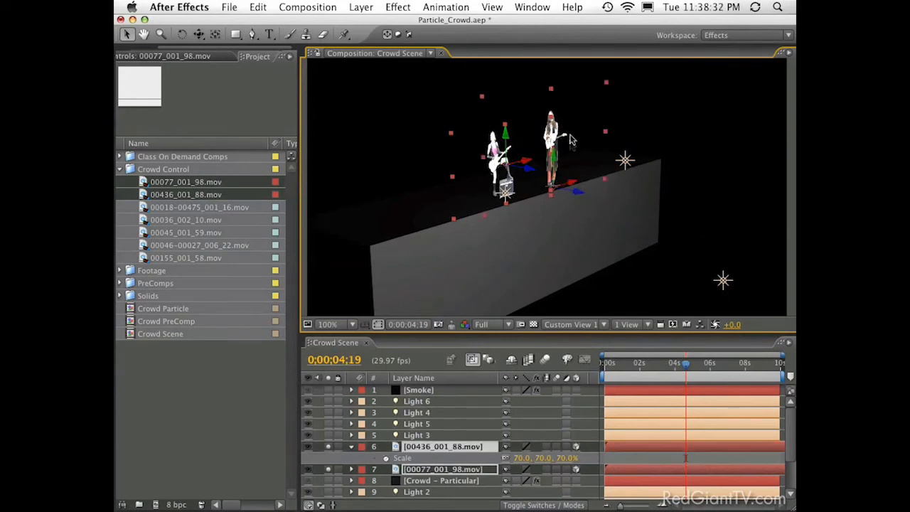
left_click(572, 194)
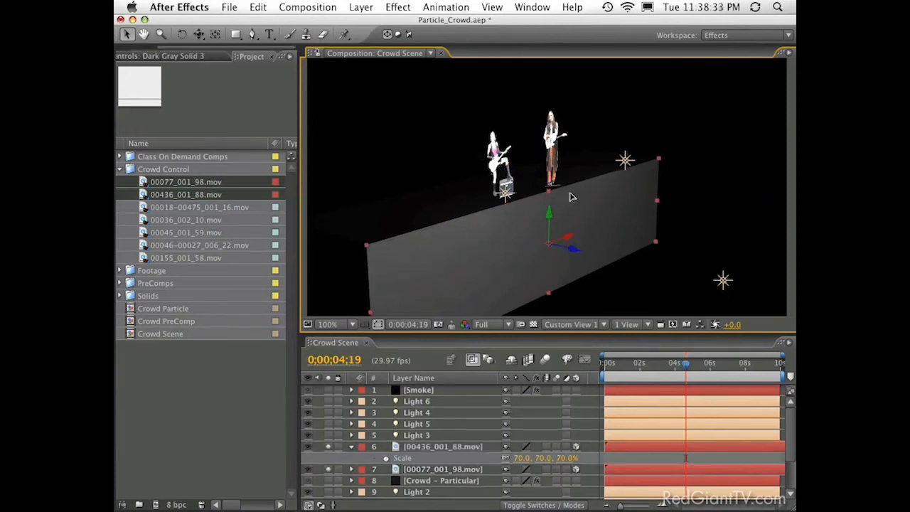
left_click(529, 164)
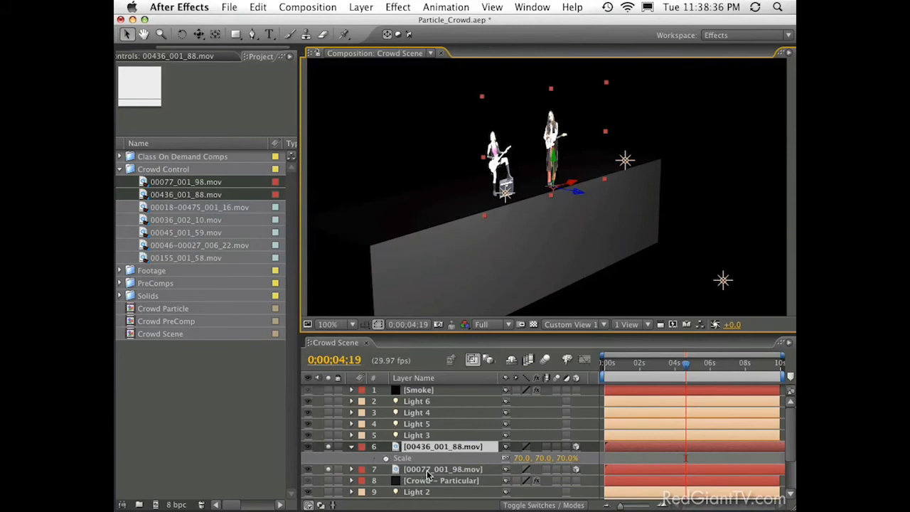
left_click(526, 163, "shift")
left_click_drag(527, 166, 517, 167)
key("F12")
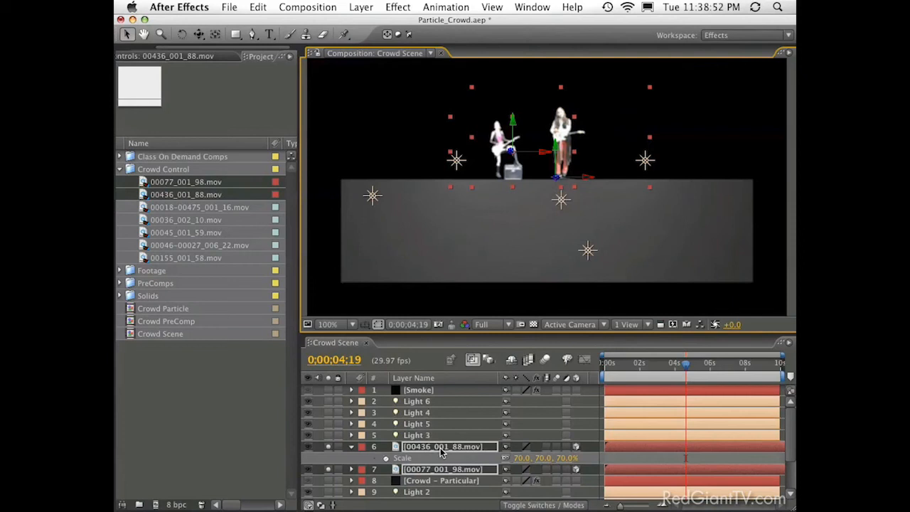
- Collapse the performer clip's Scale property, turn off solo on the performer and stage layers, and hide Crowd - Particular
key("s")
left_click(423, 473)
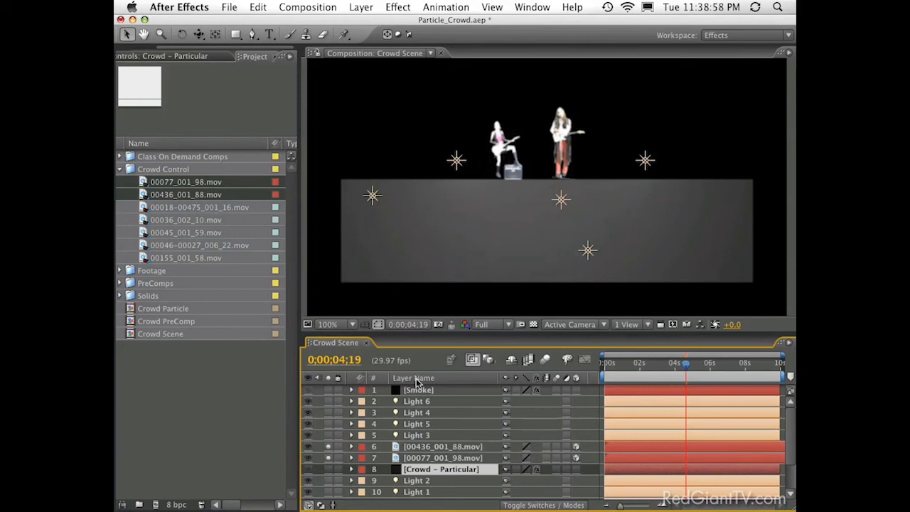
scroll(413, 441, "down", 3)
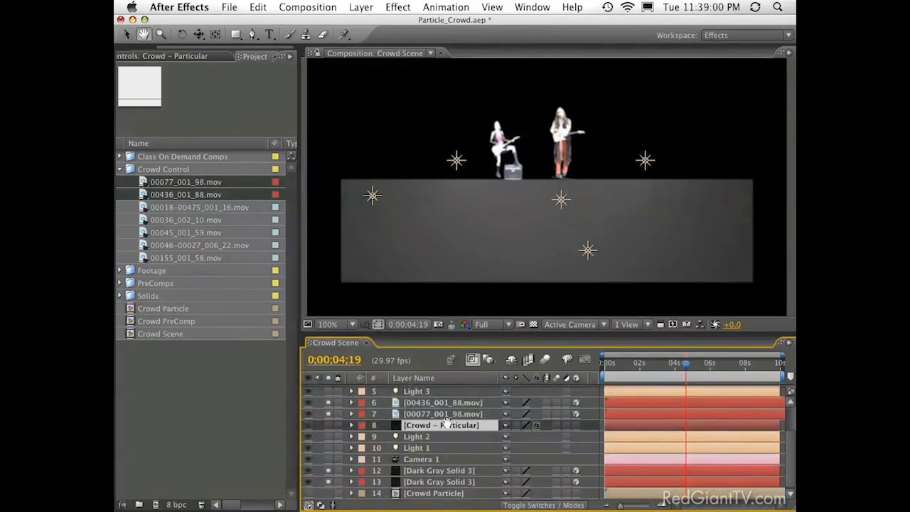
key("v")
left_click_drag(331, 482, 334, 387)
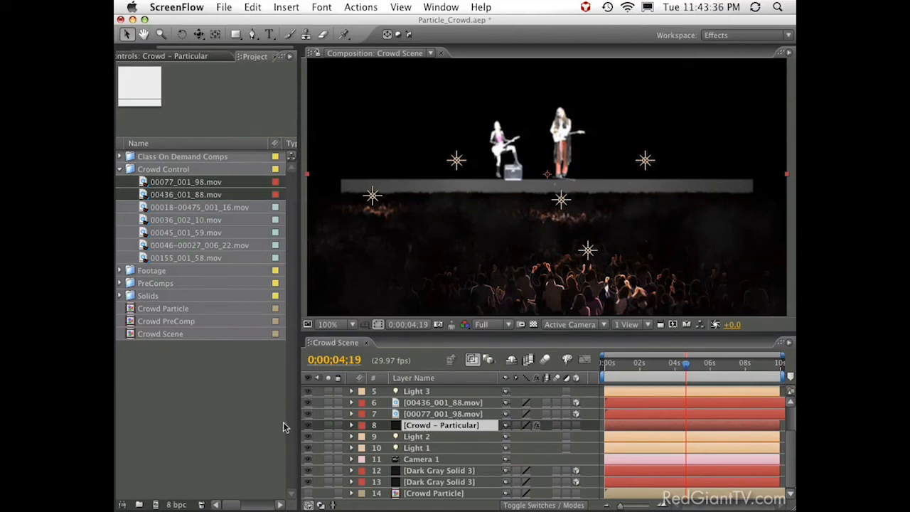
left_click(307, 426)
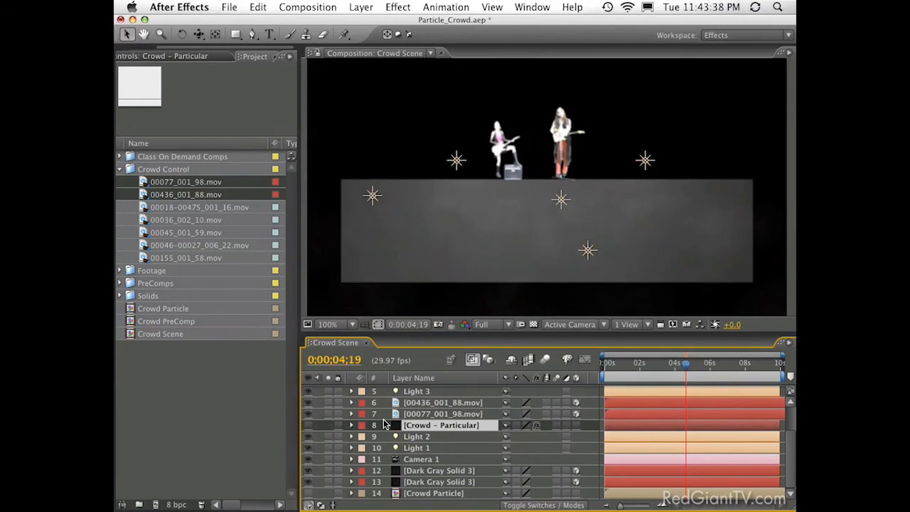
- Create a new solid layer named Crowd - Form in the Crowd Scene composition
left_click(361, 8)
mouse_move(426, 23)
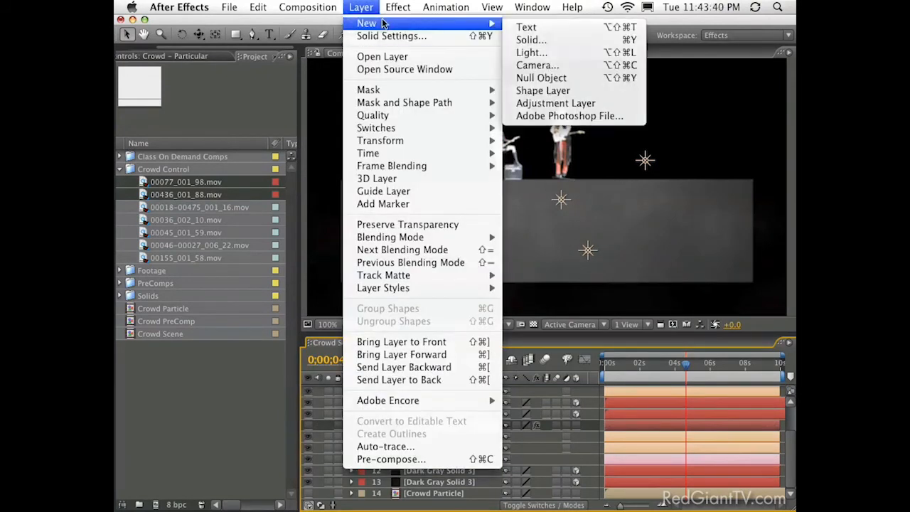
left_click(531, 40)
type("Crowd - Form")
key("Return")
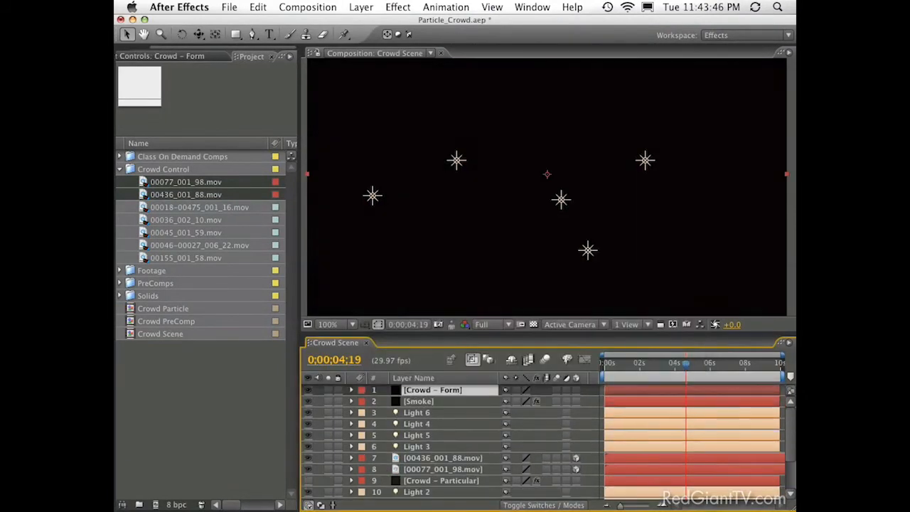
- Solo the Crowd - Form layer and apply the Trapcode Form effect to it
left_click(329, 391)
left_click(361, 7)
mouse_move(398, 7)
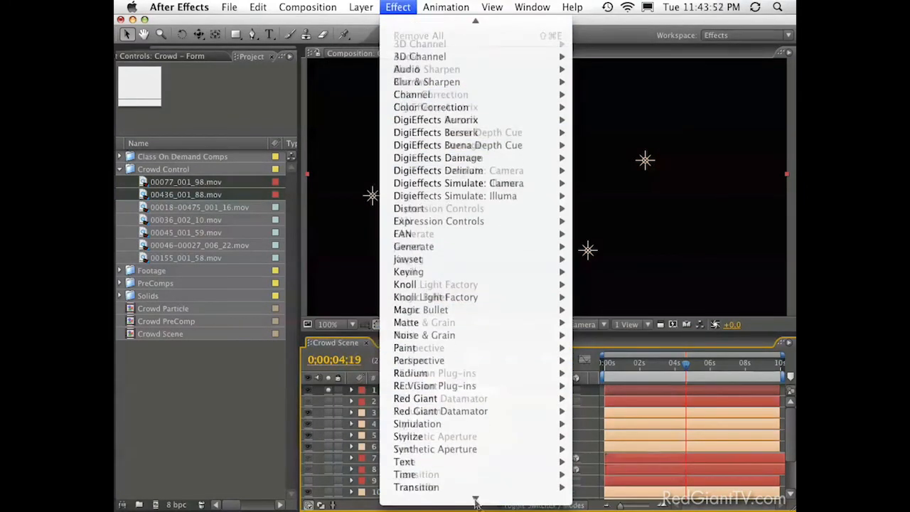
mouse_move(475, 500)
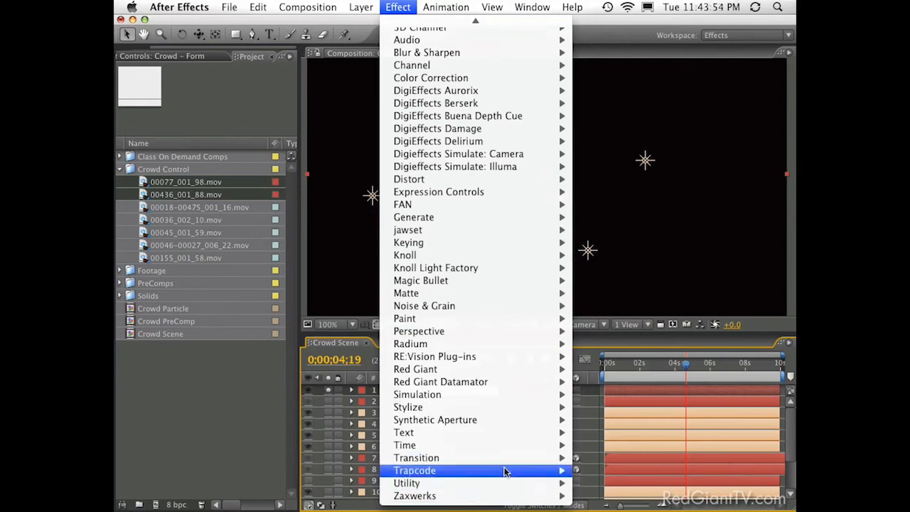
mouse_move(522, 471)
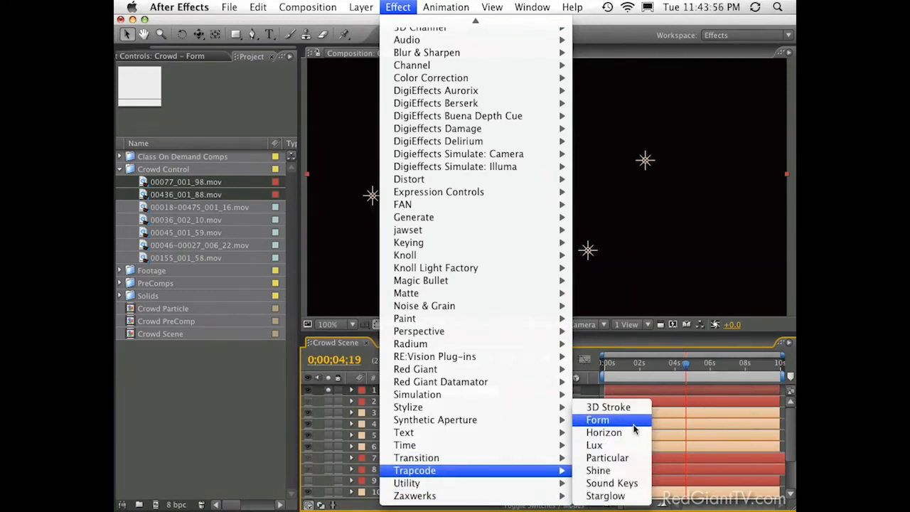
left_click(608, 418)
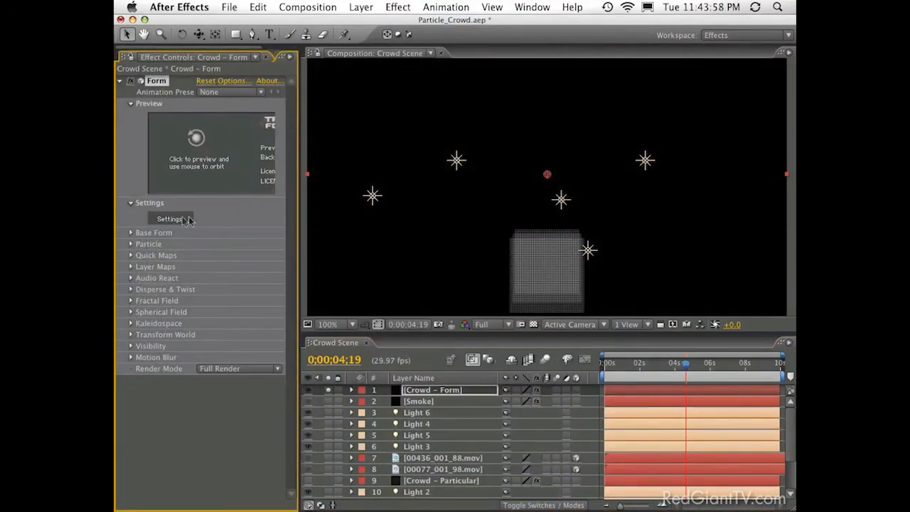
- Set the Form effect's Base Form Size X to 1860 and Size Z to 1820, and widen the effect controls
left_click(131, 233)
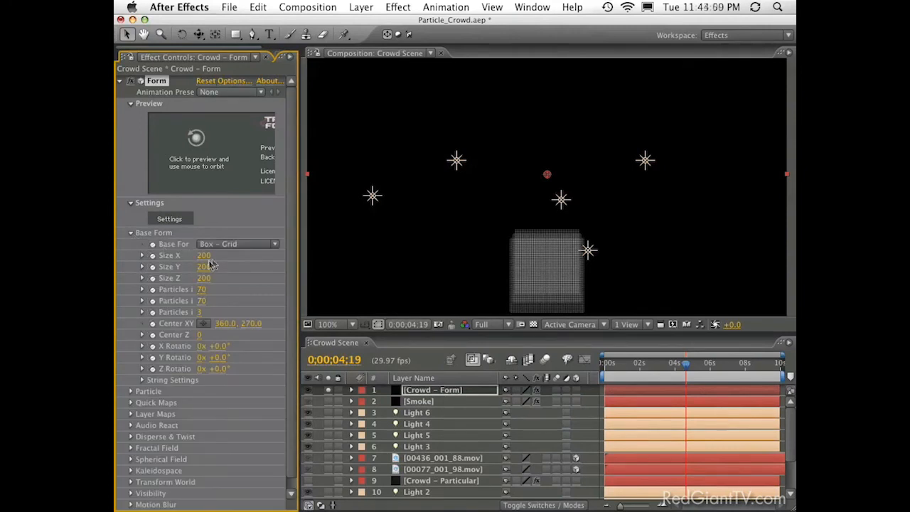
mouse_move(207, 257)
left_mouse_down()
mouse_move(325, 258)
mouse_move(200, 271)
mouse_move(325, 276)
mouse_move(261, 274)
left_mouse_up()
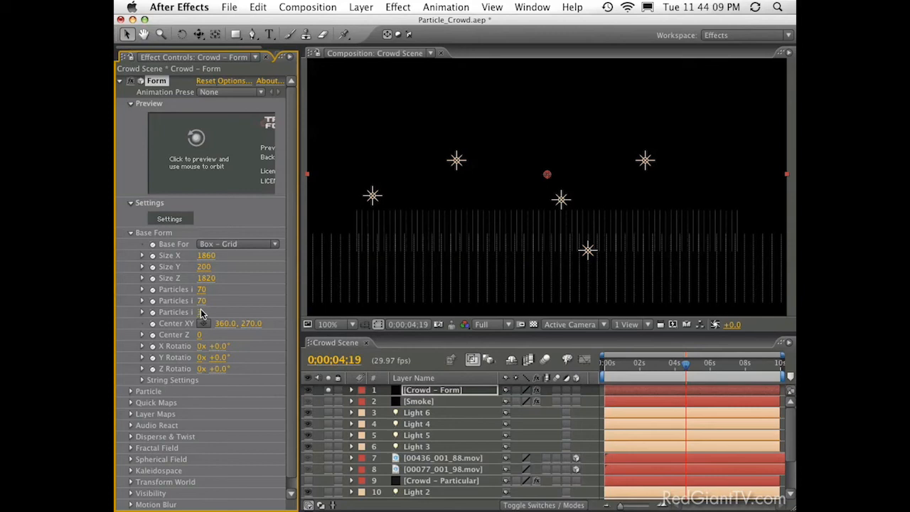
left_click_drag(302, 307, 339, 306)
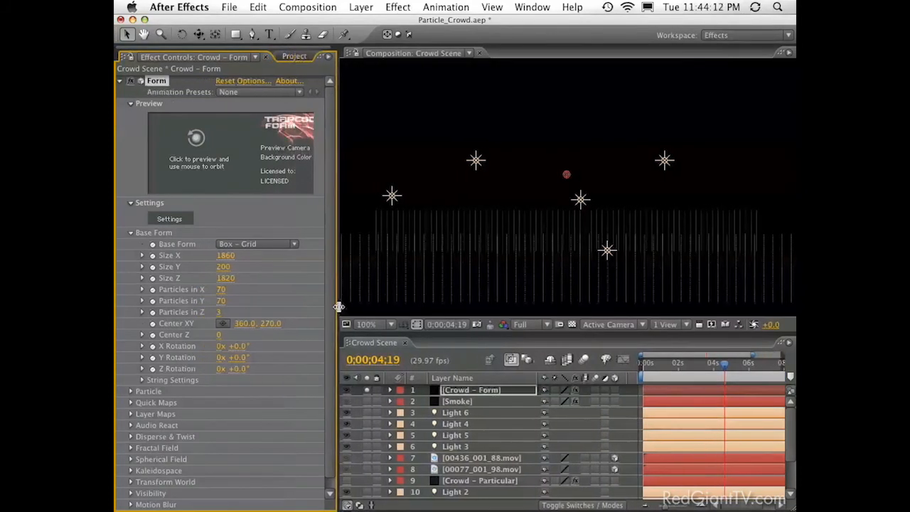
- Set the Base Form particle counts to 40 in X, 1 in Y and 30 in Z
left_click_drag(219, 313, 228, 313)
left_click(224, 313)
type("30")
key("Return")
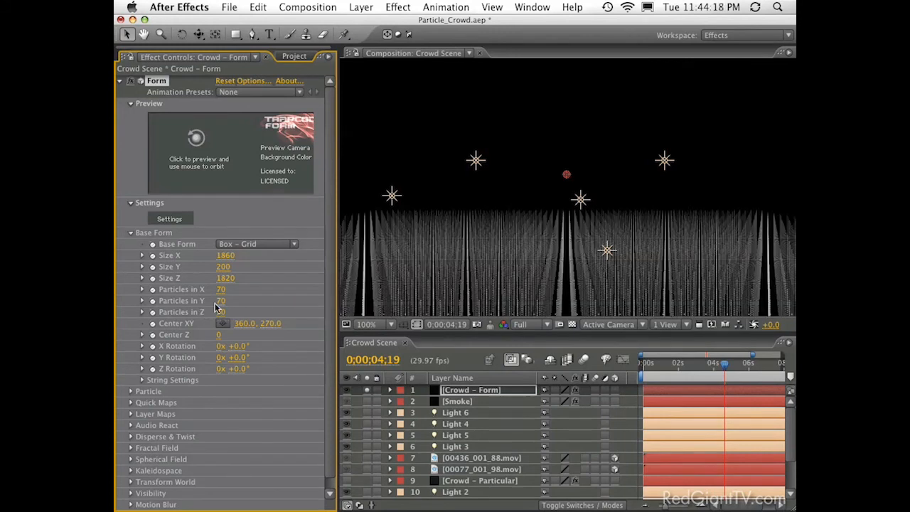
left_click(220, 303)
type("1")
key("Return")
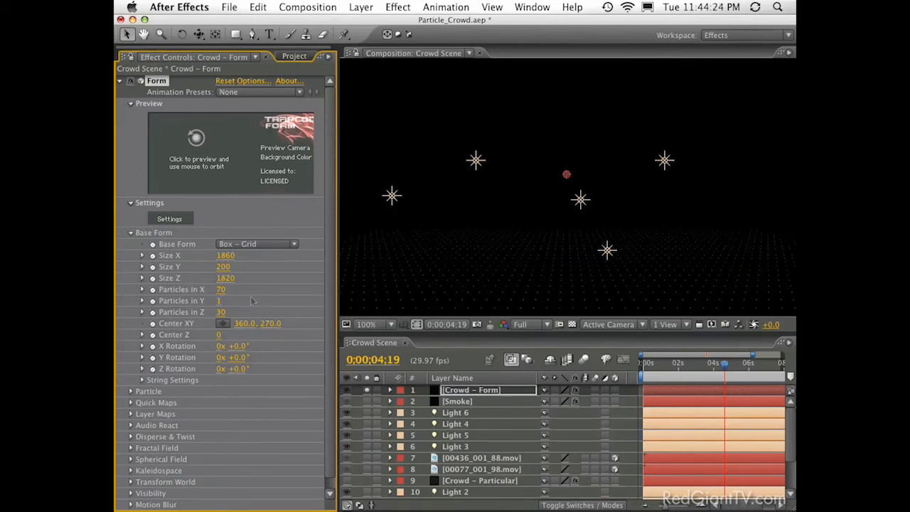
left_click(219, 289)
type("40")
key("Return")
- Set the Base Form Center XY to 360, 114, check the grid at 0;00;01;01 and collapse the Base Form settings
left_click_drag(269, 322, 186, 297)
mouse_move(652, 373)
left_mouse_down()
mouse_move(684, 371)
mouse_move(652, 373)
left_mouse_up()
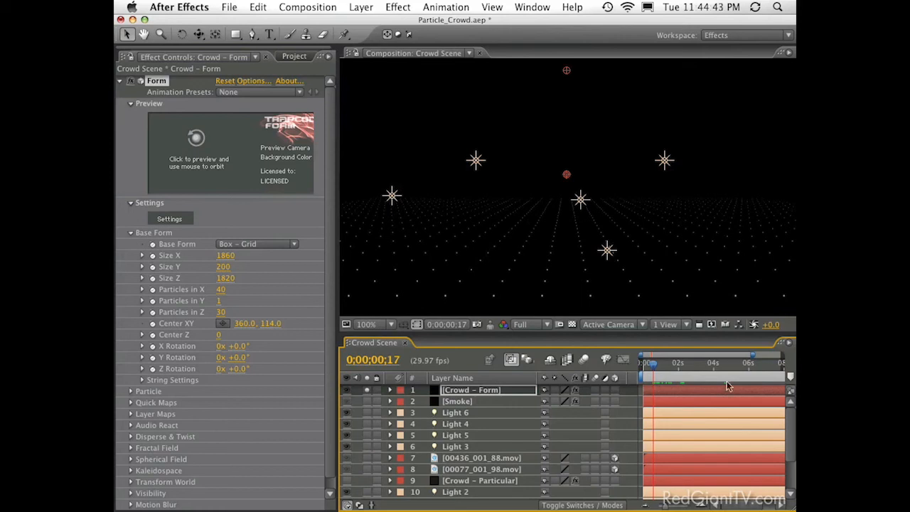
left_click_drag(673, 378, 662, 379)
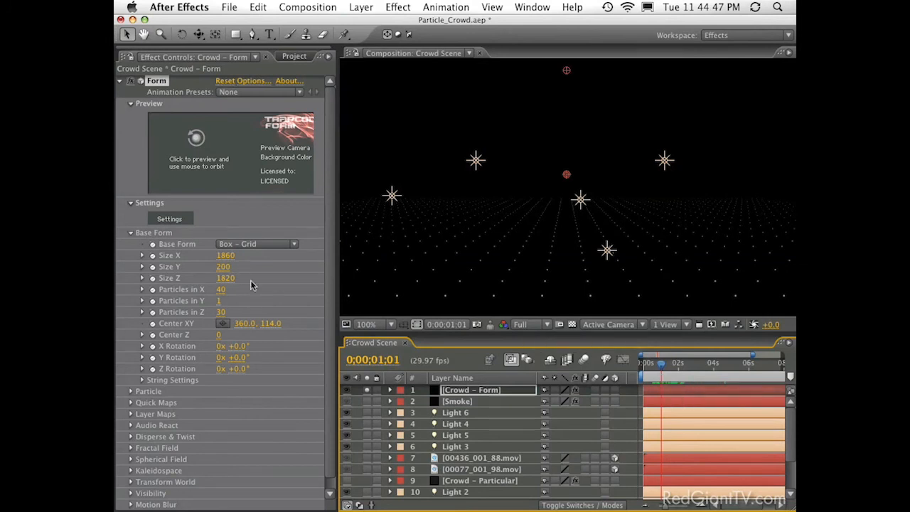
scroll(321, 247, "down", 1)
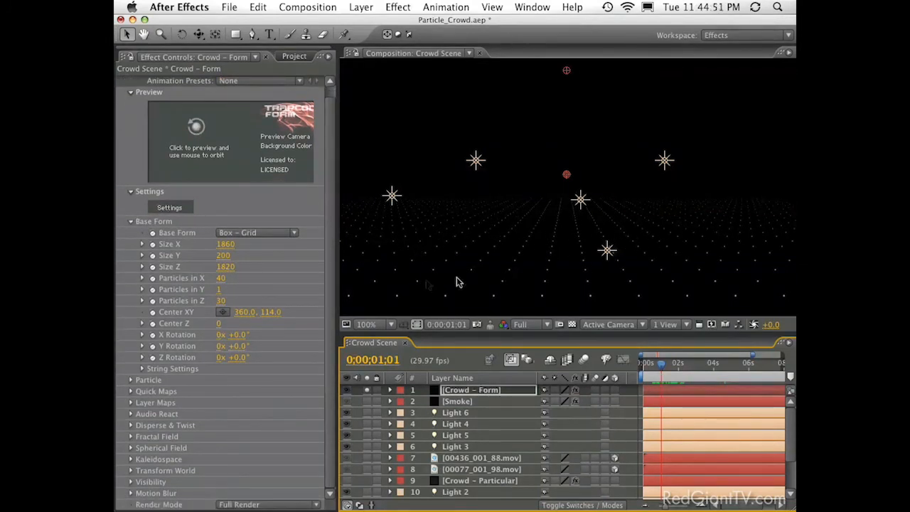
left_click(131, 222)
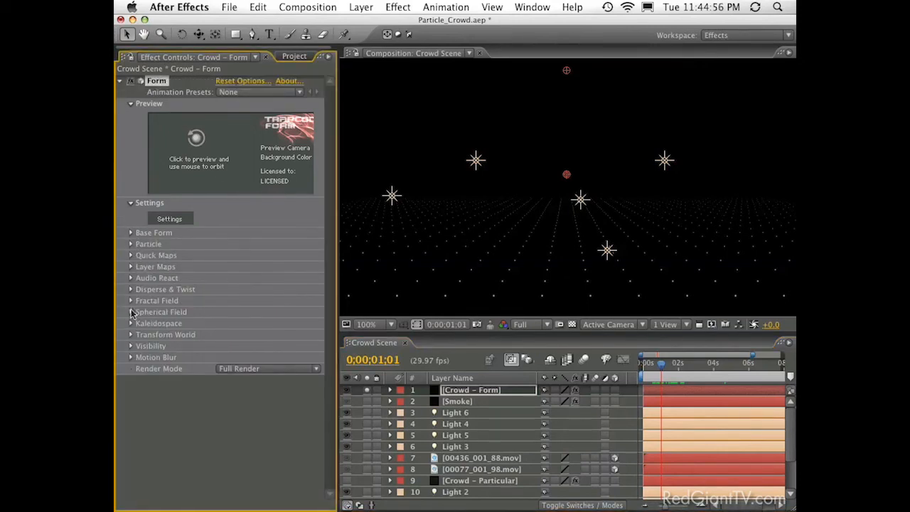
- Set the Form effect's Fractal Field displacement mode to XYZ Individual
left_click(131, 300)
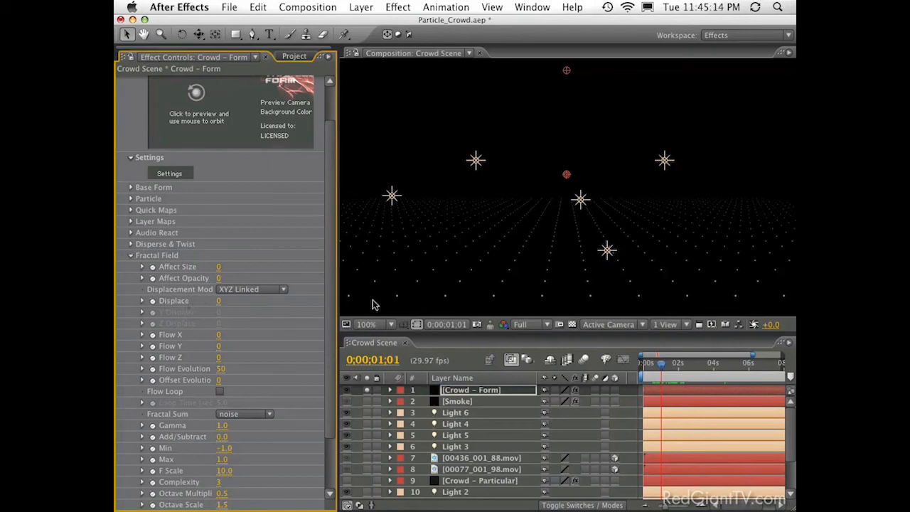
left_click(229, 293)
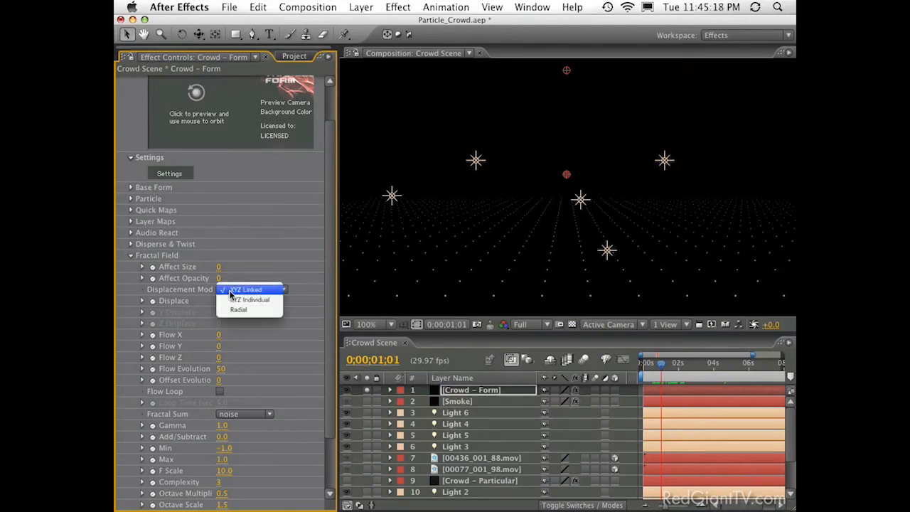
left_click(247, 285)
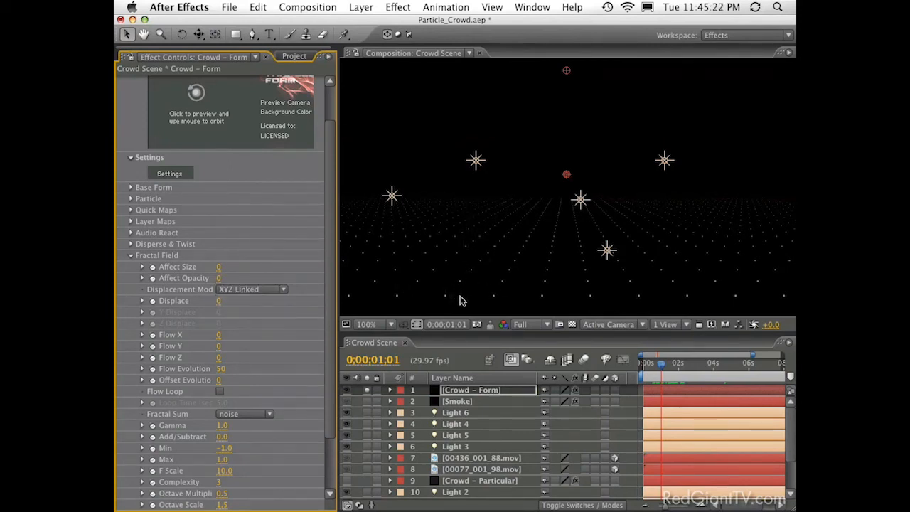
left_click(244, 295)
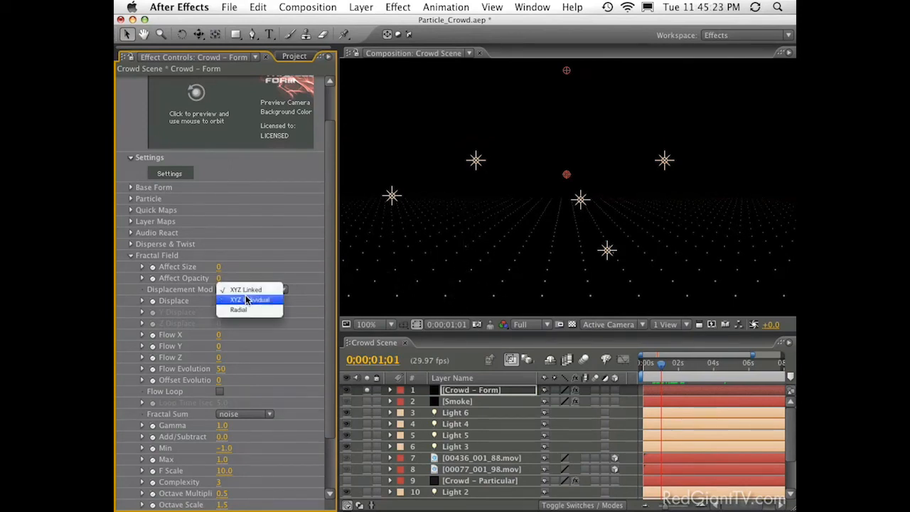
left_click(242, 300)
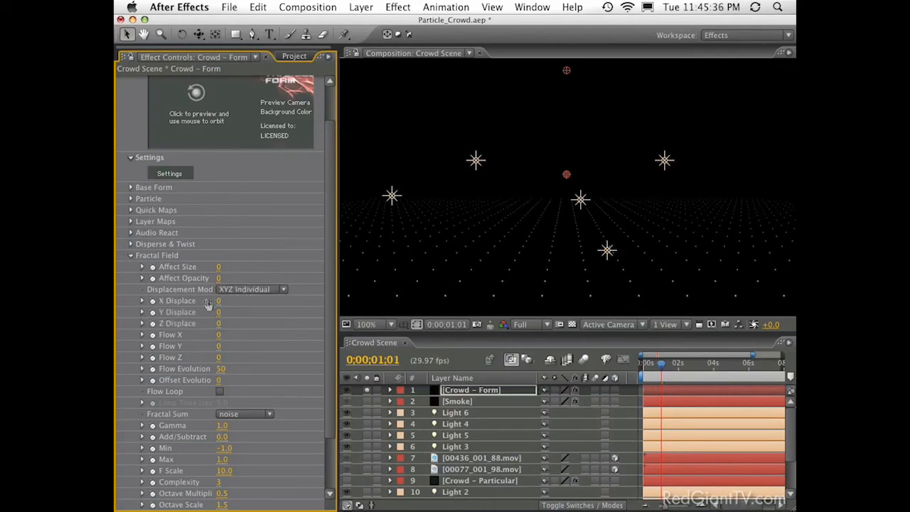
- Set the Fractal Field's X Displace to 92 and Z Displace to 197, and preview the particle motion
left_click_drag(218, 301, 343, 323)
left_click_drag(221, 303, 250, 302)
key("space")
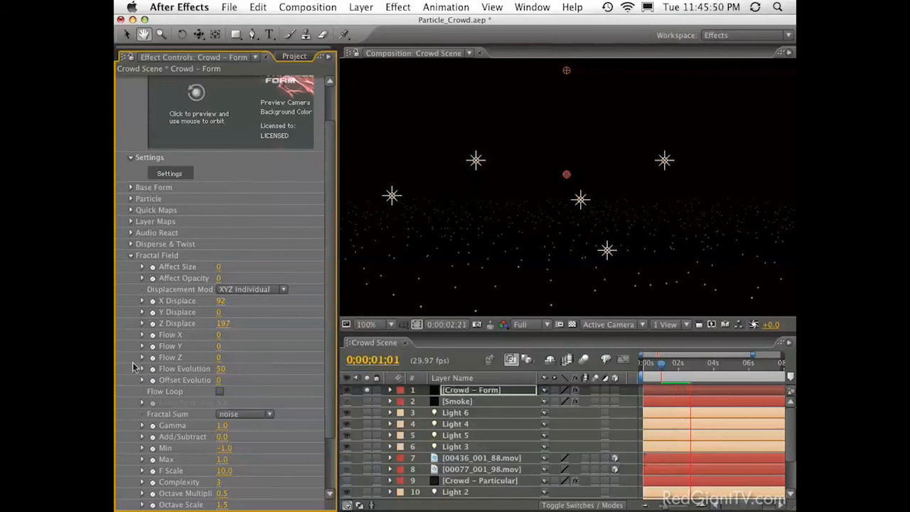
key("space")
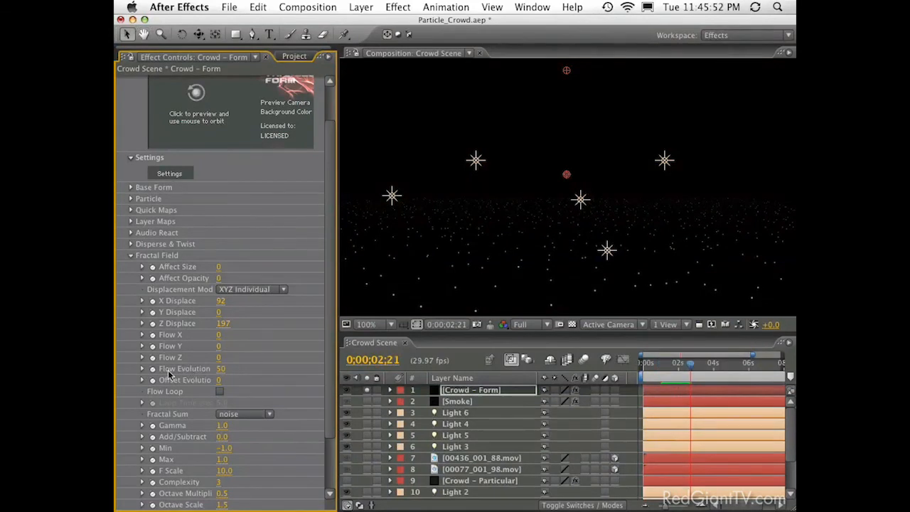
- Set the Fractal Field's Flow Evolution to 0, preview the motion up to 0;00;01;17 and collapse the Fractal Field settings
left_click(221, 369)
type("0")
key("Return")
key("space")
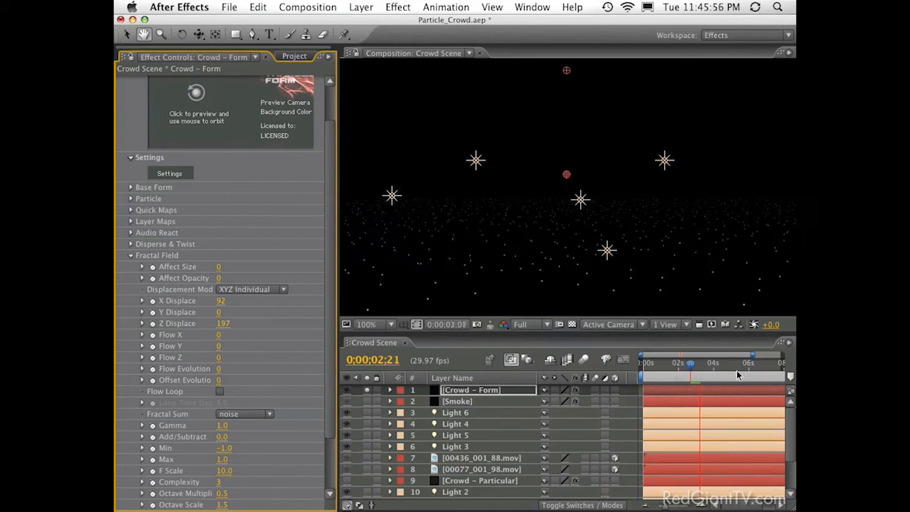
key("space")
left_click(653, 367)
left_click_drag(654, 367, 671, 368)
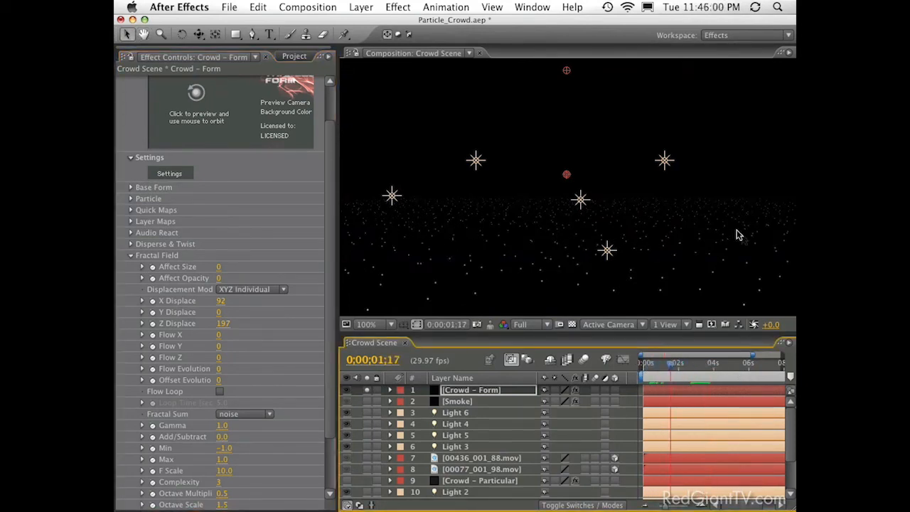
left_click(130, 256)
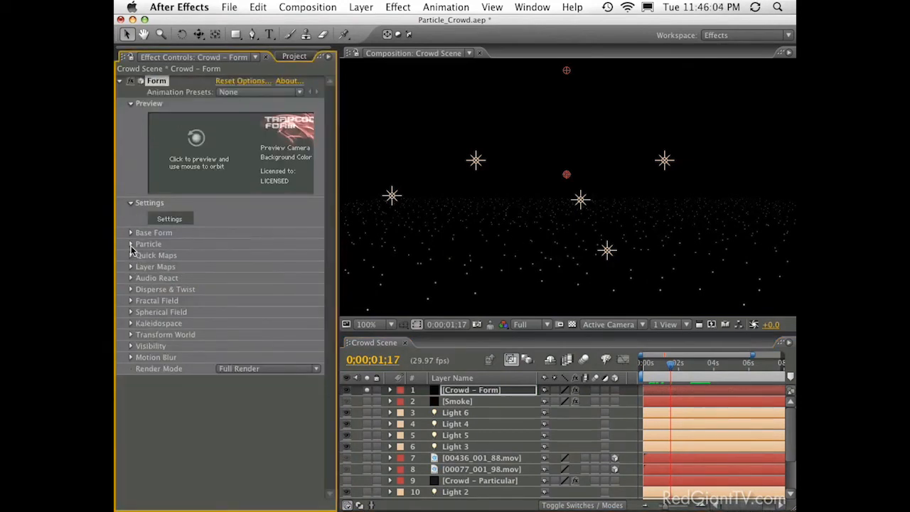
- Set the Form particle type to Custom and use the Crowd Particle layer as its source
left_click(131, 243)
left_click(247, 257)
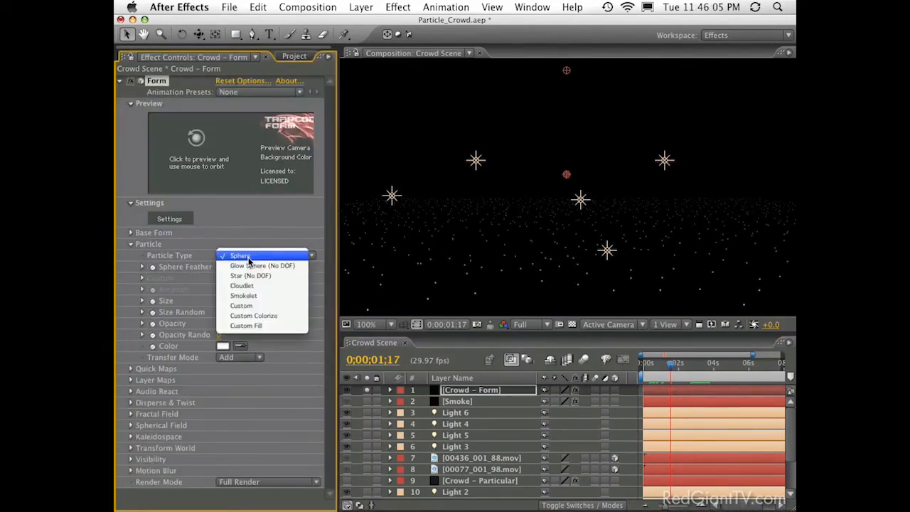
left_click(261, 306)
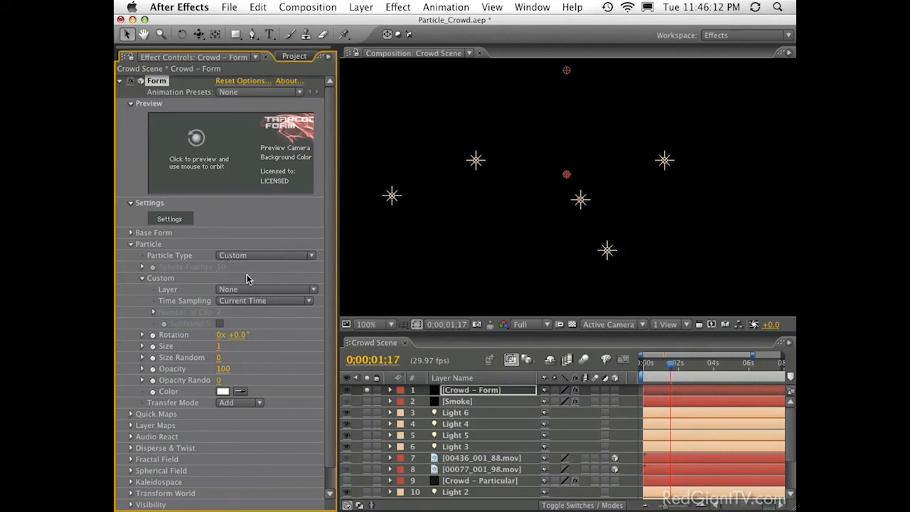
left_click(238, 256)
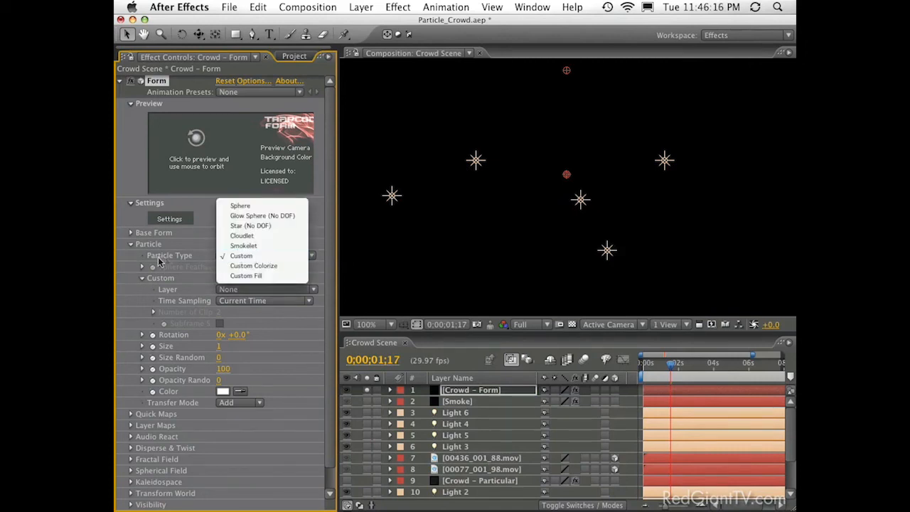
left_click(219, 254)
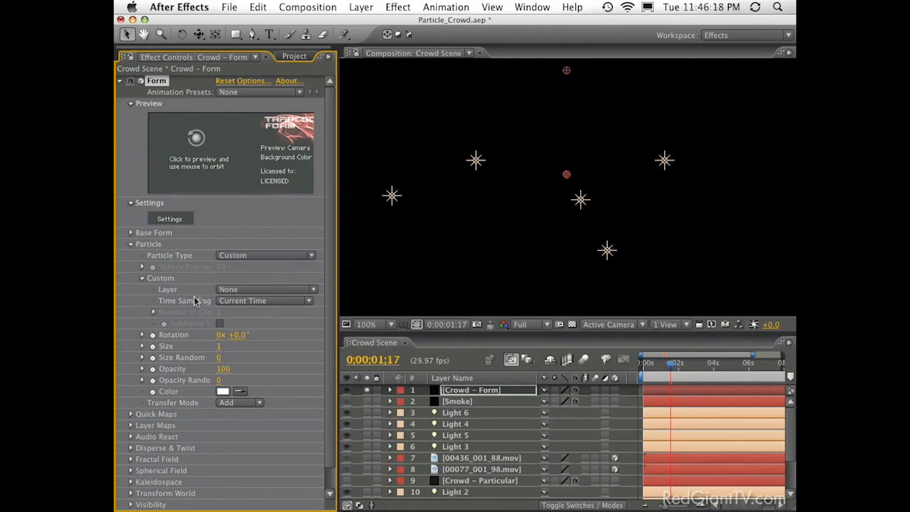
left_click(233, 292)
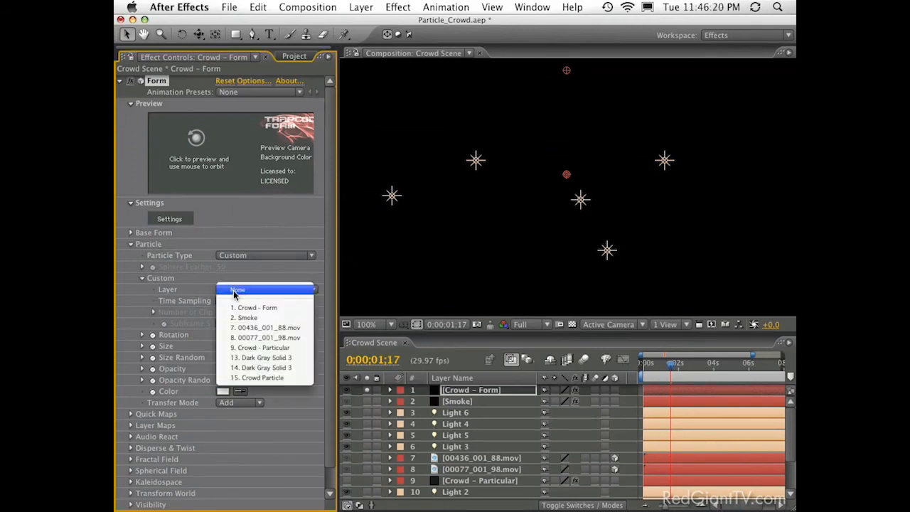
left_click(292, 378)
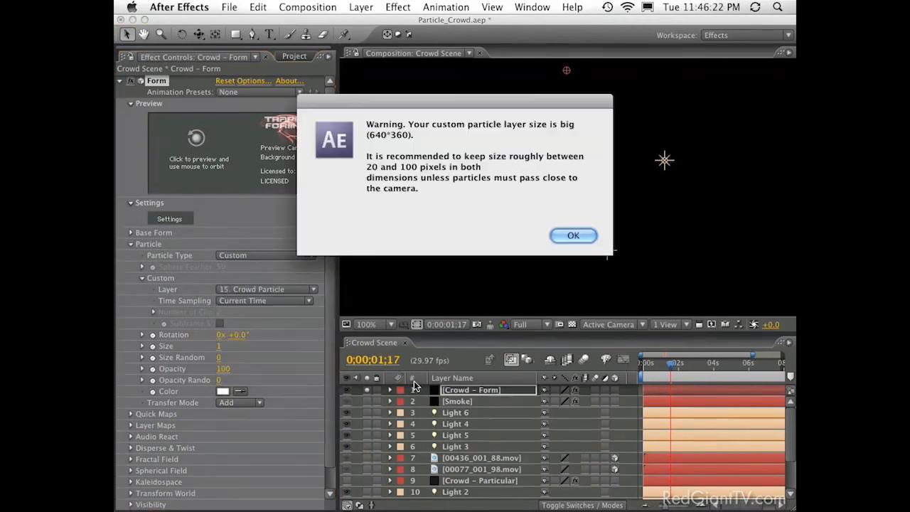
key("Return")
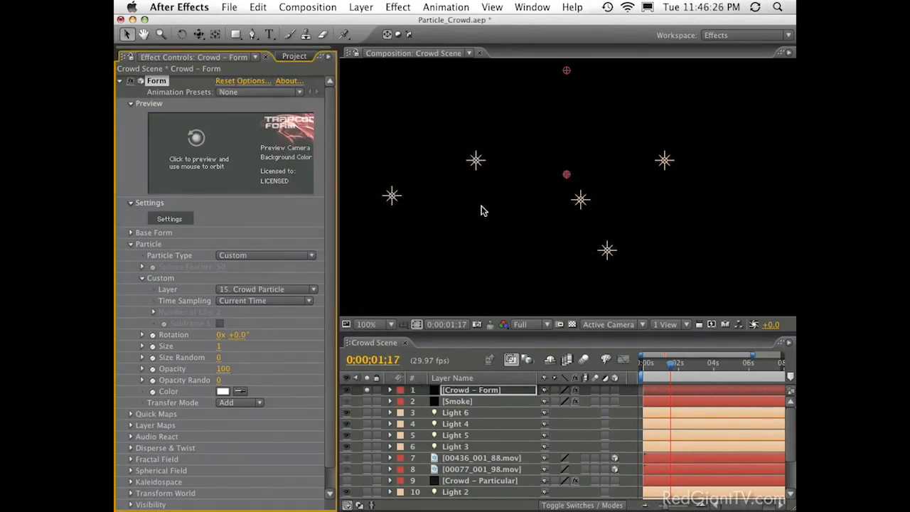
- Try a Form particle Size of 30, and raise it to 61
left_click(219, 347)
type("30")
key("Return")
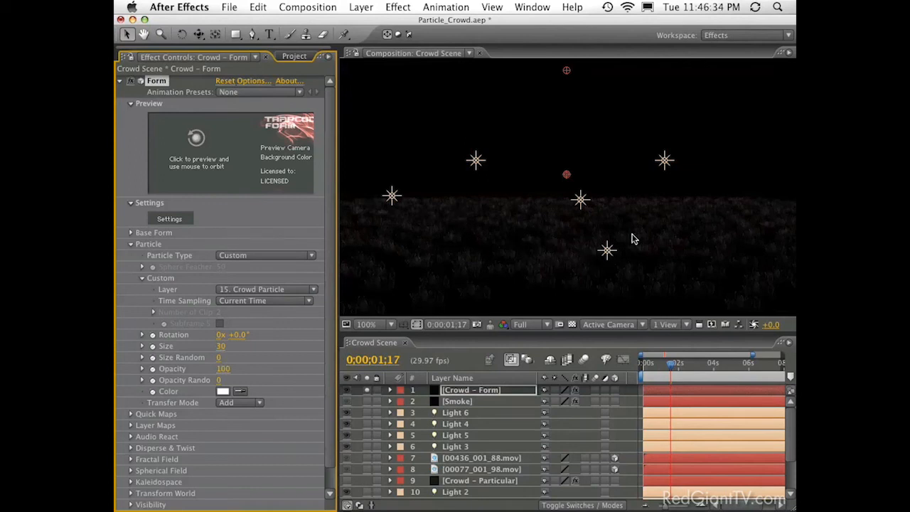
left_click_drag(221, 345, 240, 343)
left_click_drag(373, 345, 426, 344)
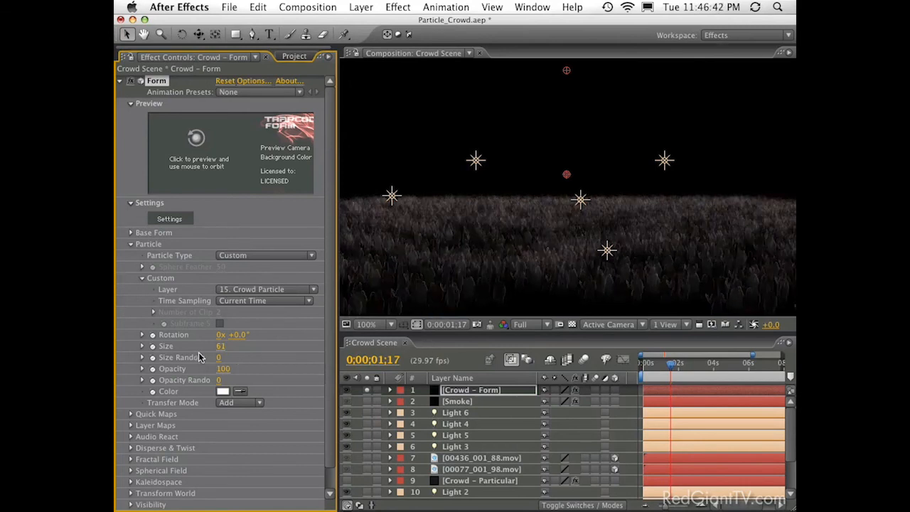
- Set the Form particle Size to 100 and its Transfer Mode to Normal
left_click(220, 346)
type("100")
key("Return")
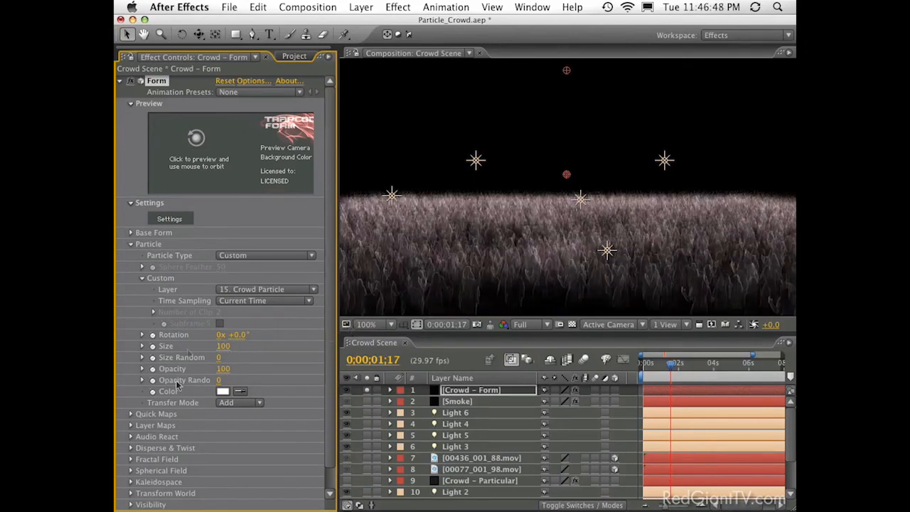
left_click(248, 404)
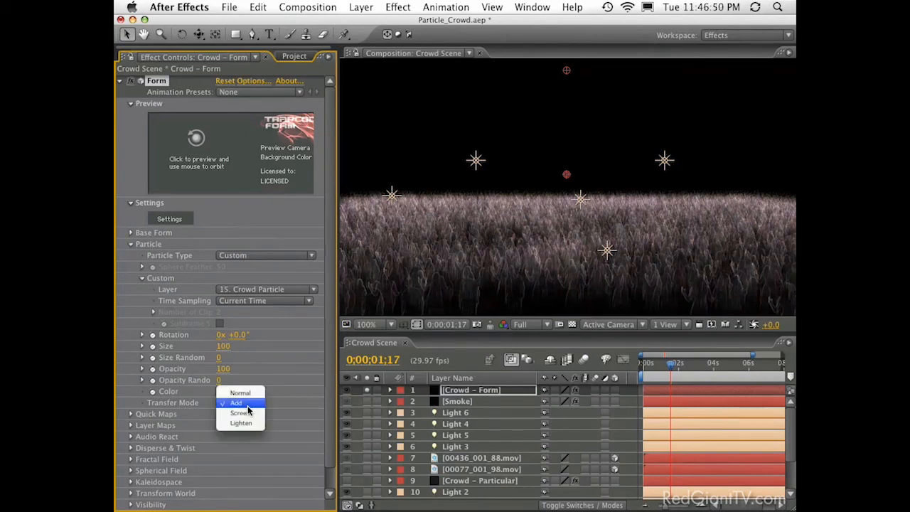
left_click(477, 277)
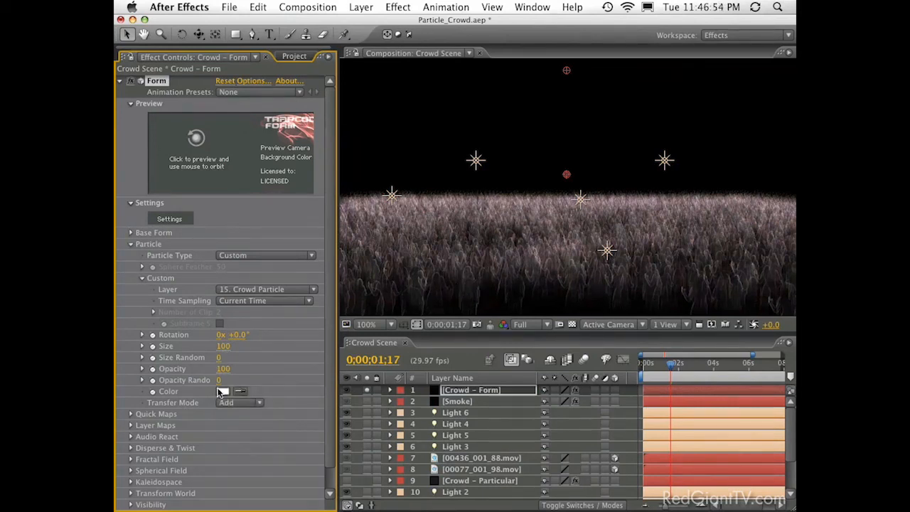
left_click(247, 404)
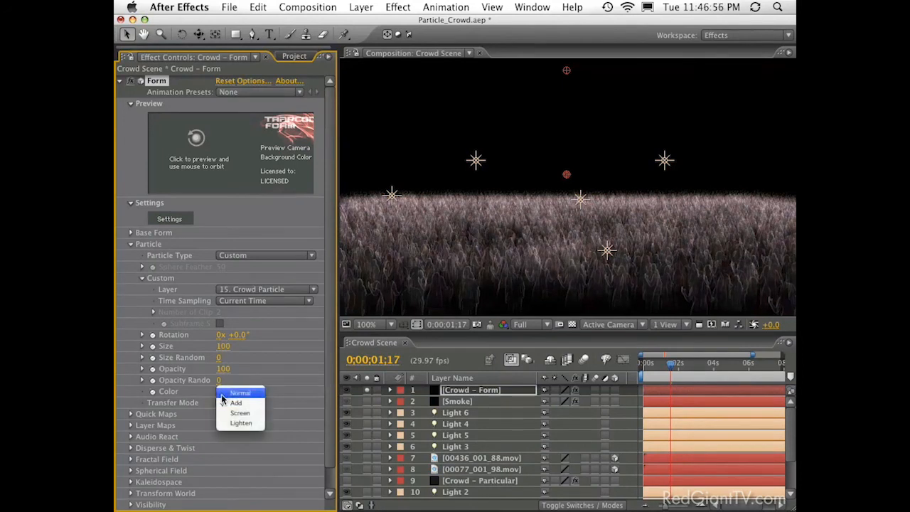
left_click(251, 393)
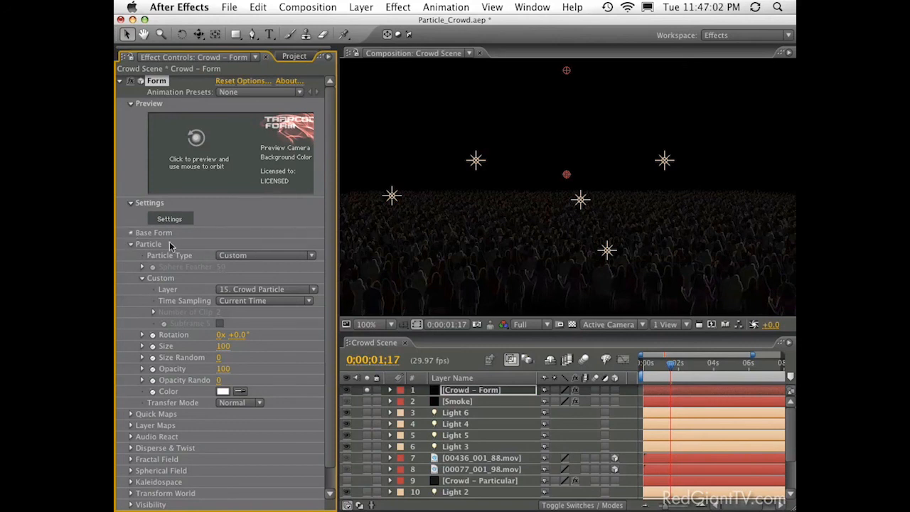
- Set the Base Form Center XY to 360, 84 to raise the crowd in the frame
left_click(130, 232)
left_click_drag(272, 324, 248, 323)
key("h")
key("v")
- Set the custom particle's Time Sampling to Random - Loop and the Form render mode to Full Render + DOF Smooth
left_click(242, 448)
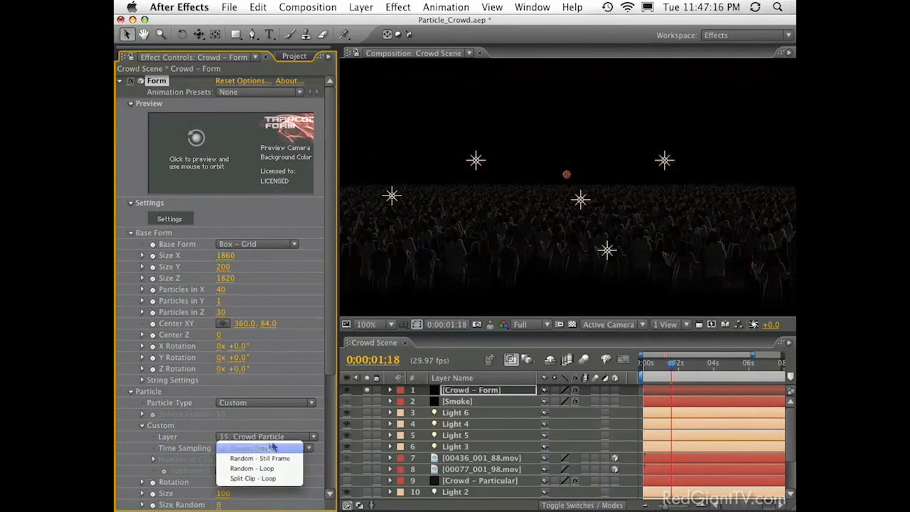
left_click(254, 468)
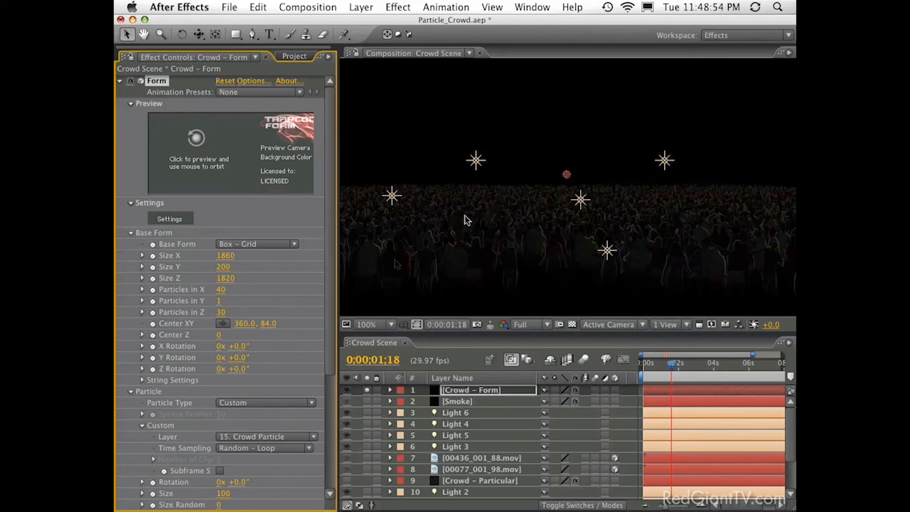
left_click_drag(332, 206, 338, 353)
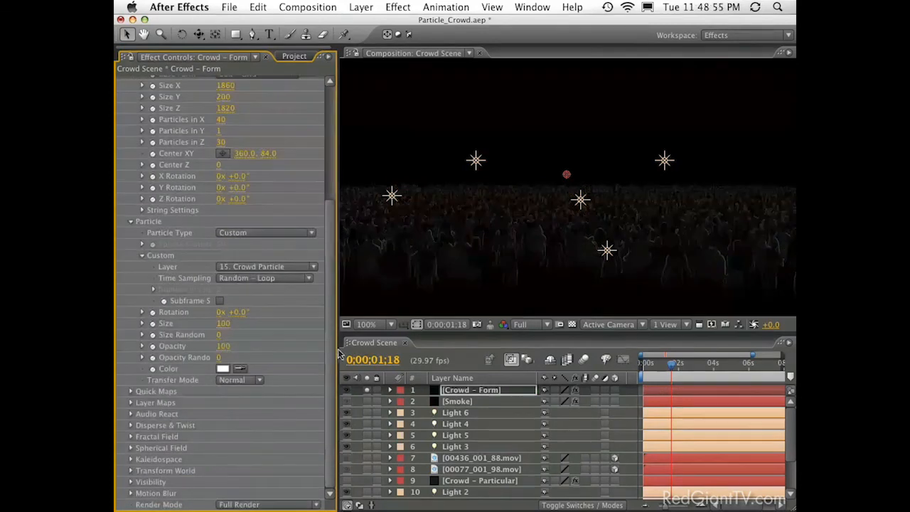
left_click(247, 504)
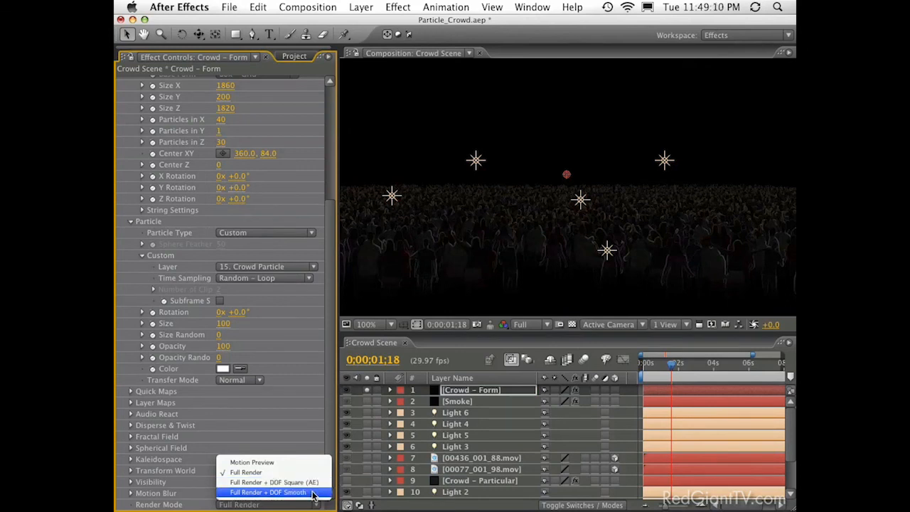
left_click(313, 493)
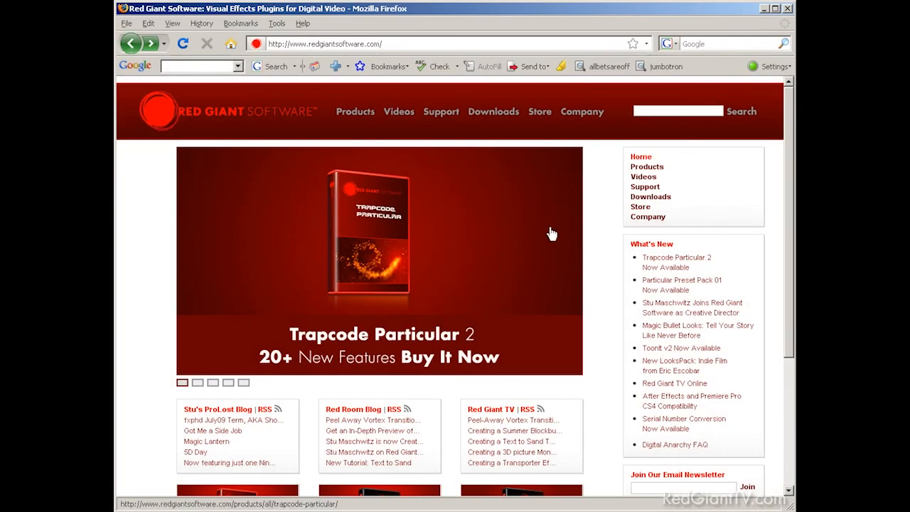
- Switch to Firefox and open the third-party products section of the Red Giant Software store
mouse_move(530, 119)
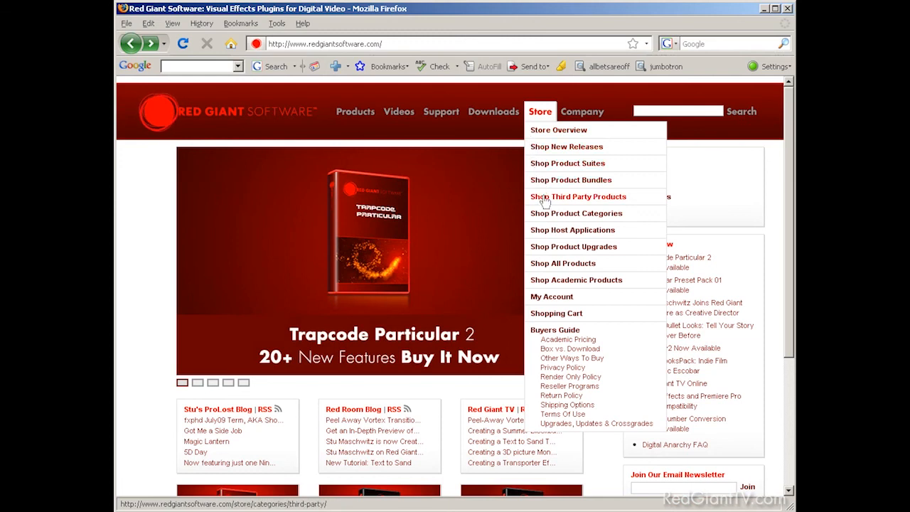
left_click(624, 202)
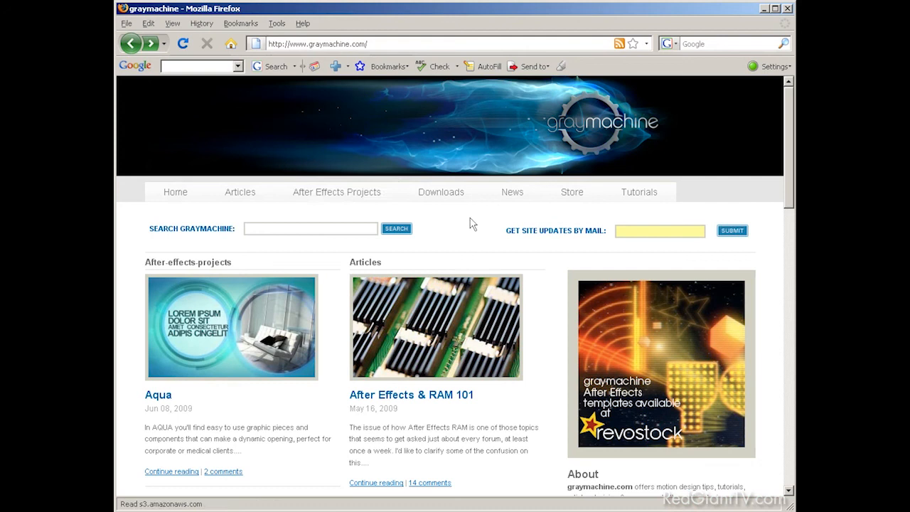
- Open the graymachine store and browse down to the Trapcode Form training products
left_click(573, 201)
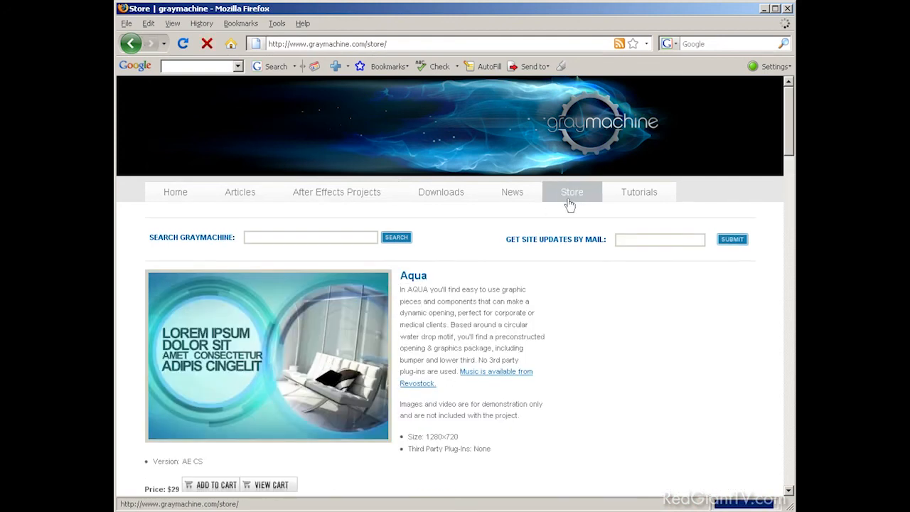
left_click_drag(789, 150, 789, 434)
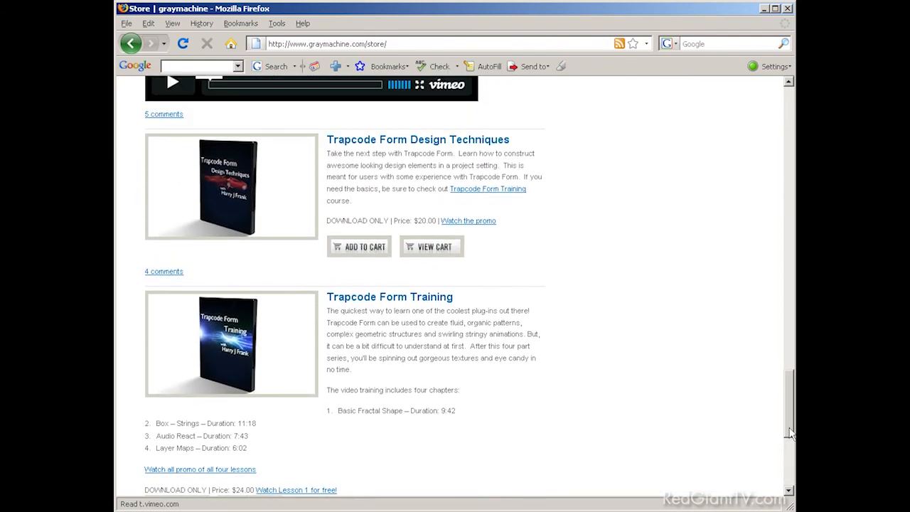
left_click_drag(789, 434, 789, 319)
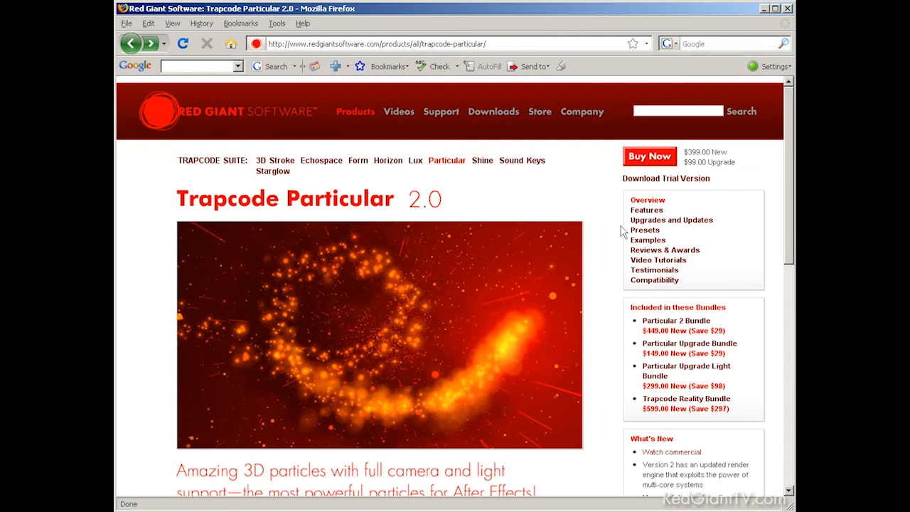
- Open the upgrades and updates information for Trapcode Particular on the Red Giant Software site
left_click(710, 226)
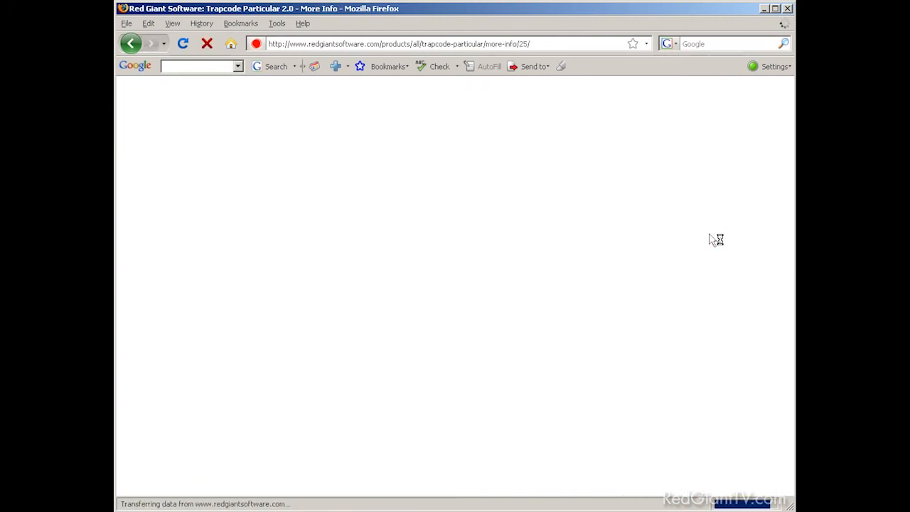